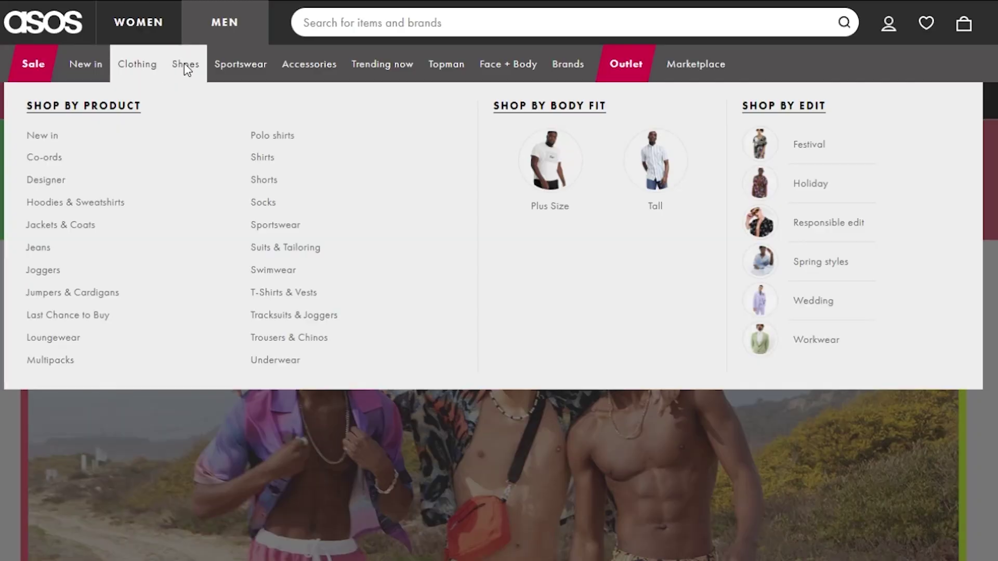
Examine the ASOS men's category mega menus and the Sony site's navigation as examples of large drop-down menus
{"action": "mouse_move", "coordinate": [184, 64]}
{"action": "mouse_move", "coordinate": [232, 70]}
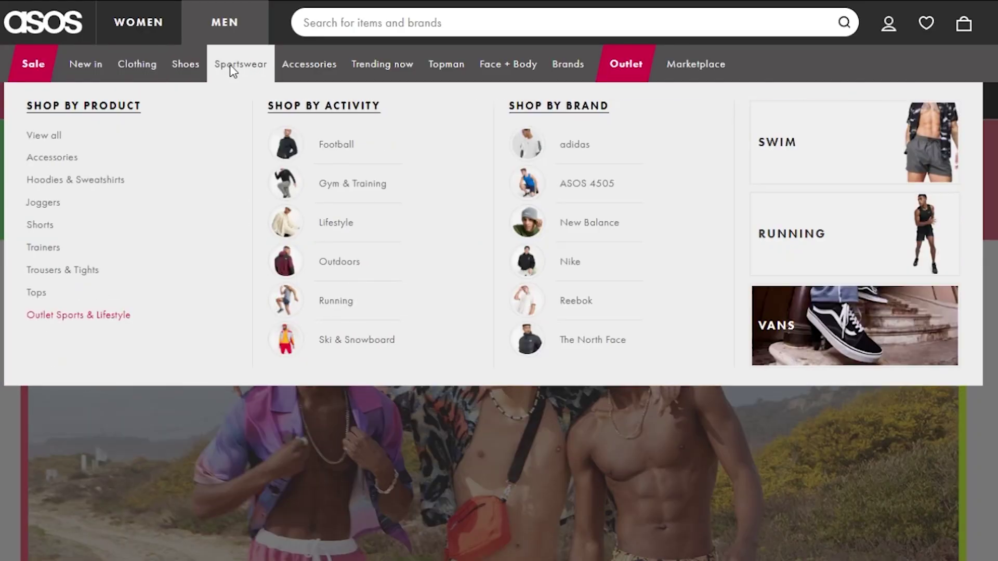
{"action": "mouse_move", "coordinate": [296, 70]}
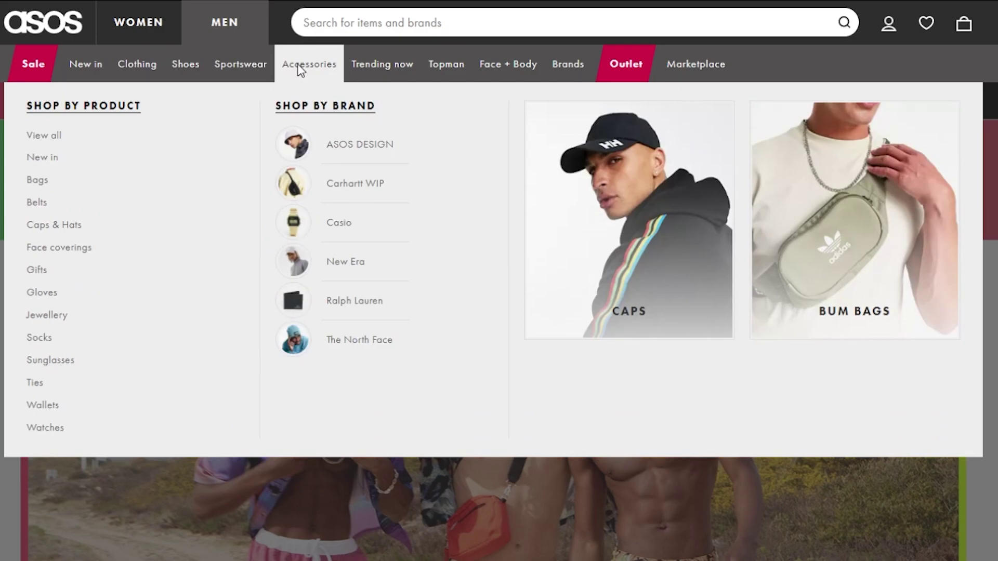
{"action": "mouse_move", "coordinate": [373, 71]}
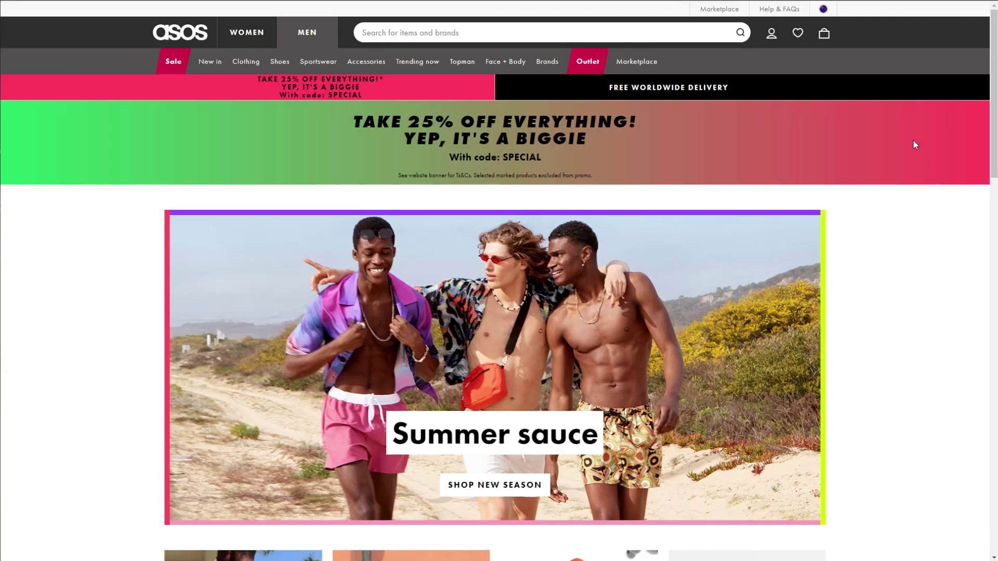
{"action": "mouse_move", "coordinate": [246, 62]}
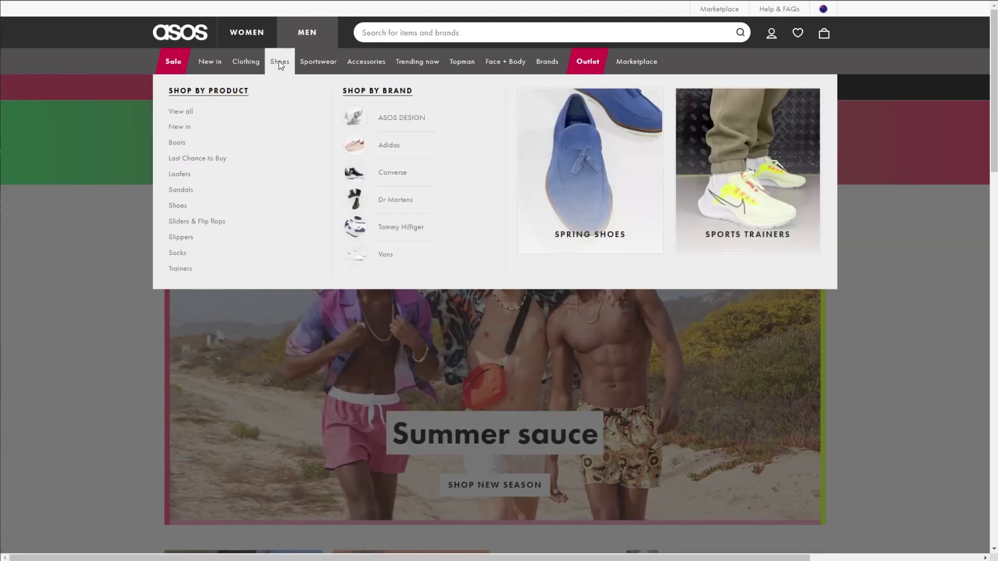
{"action": "mouse_move", "coordinate": [312, 65]}
{"action": "mouse_move", "coordinate": [359, 64]}
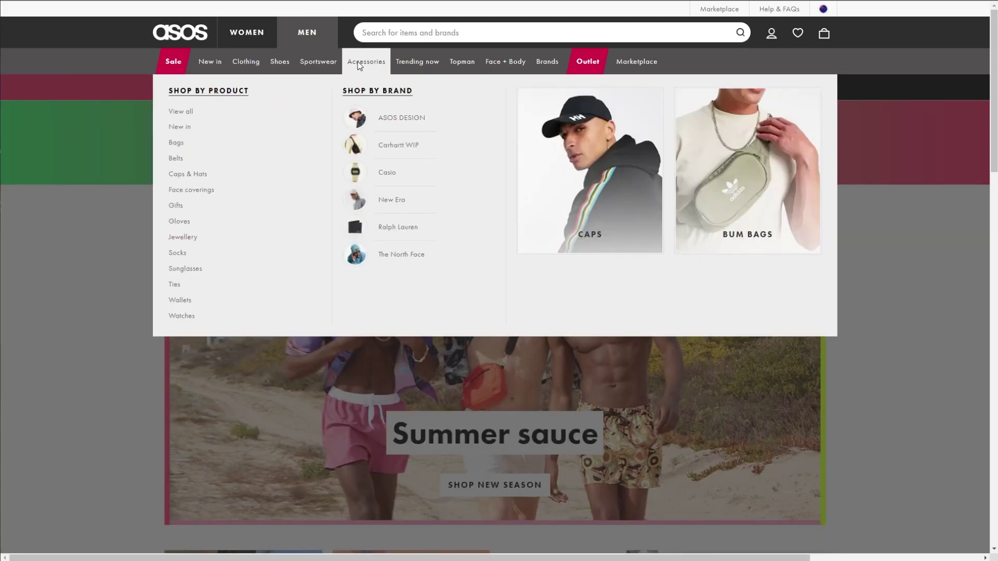
{"action": "mouse_move", "coordinate": [410, 65]}
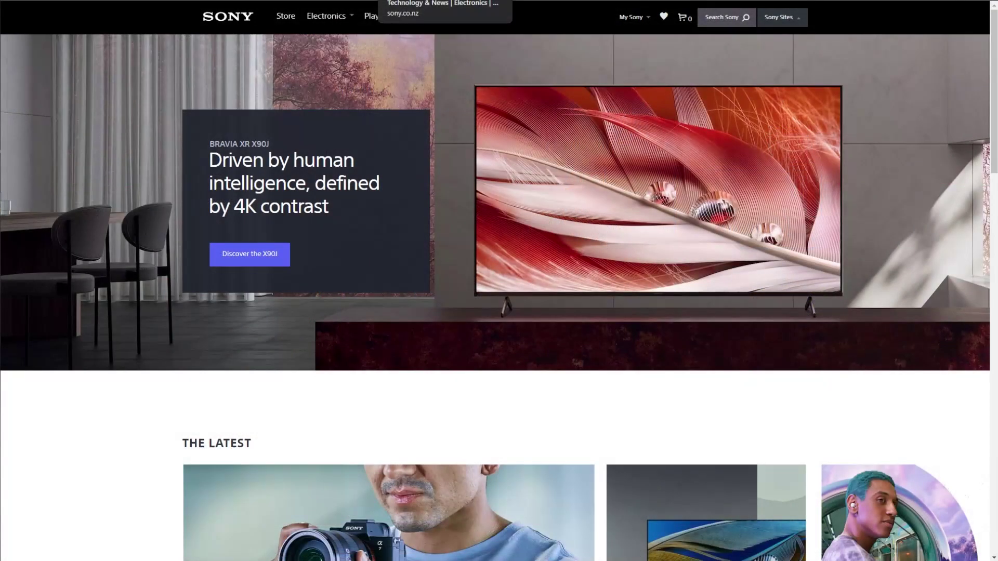
{"action": "left_click", "coordinate": [348, 19]}
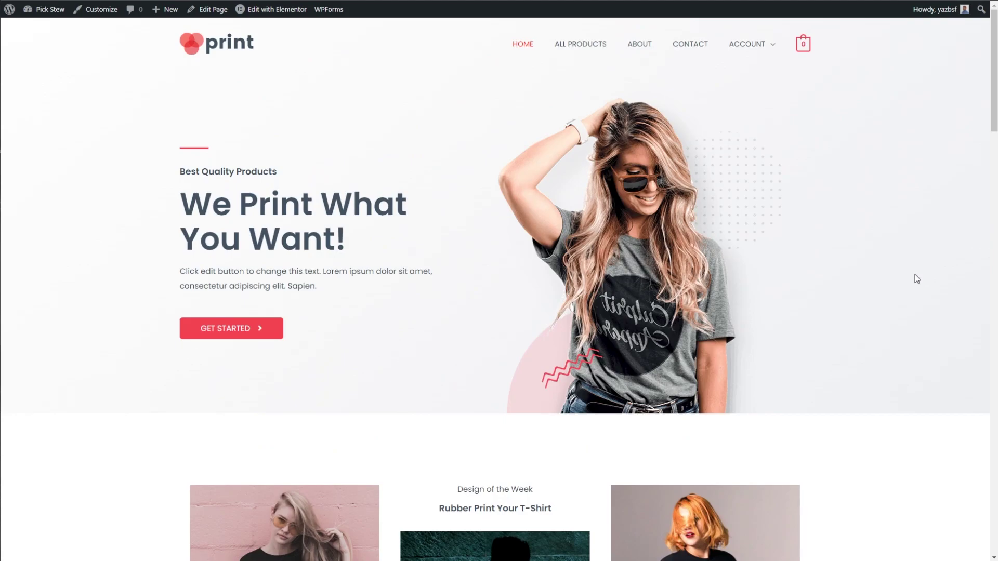
Look through the print store's homepage, from its banner to the product sections and client testimonials
{"action": "scroll", "coordinate": [916, 281], "scroll_direction": "down", "scroll_amount": 10}
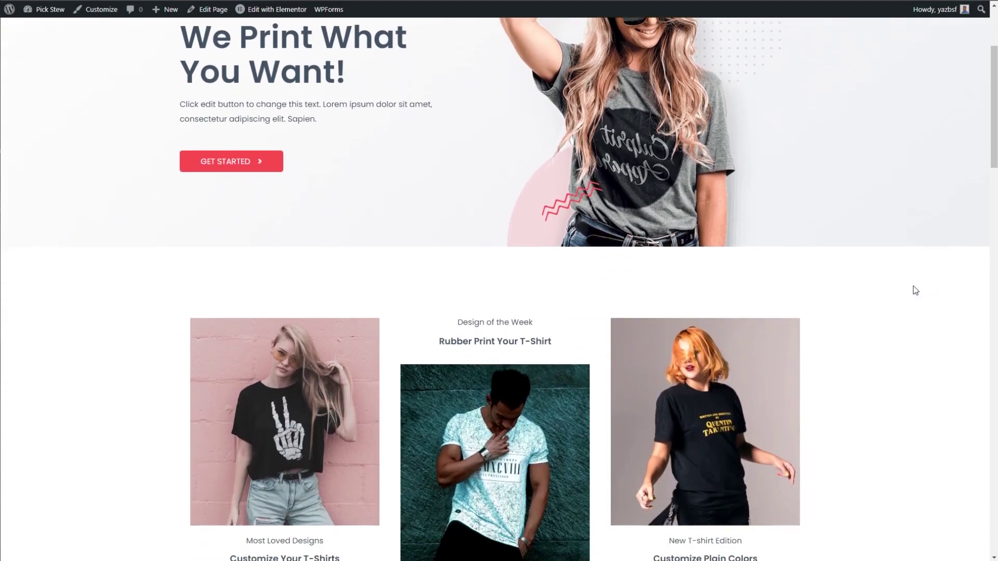
{"action": "scroll", "coordinate": [916, 290], "scroll_direction": "down", "scroll_amount": 15}
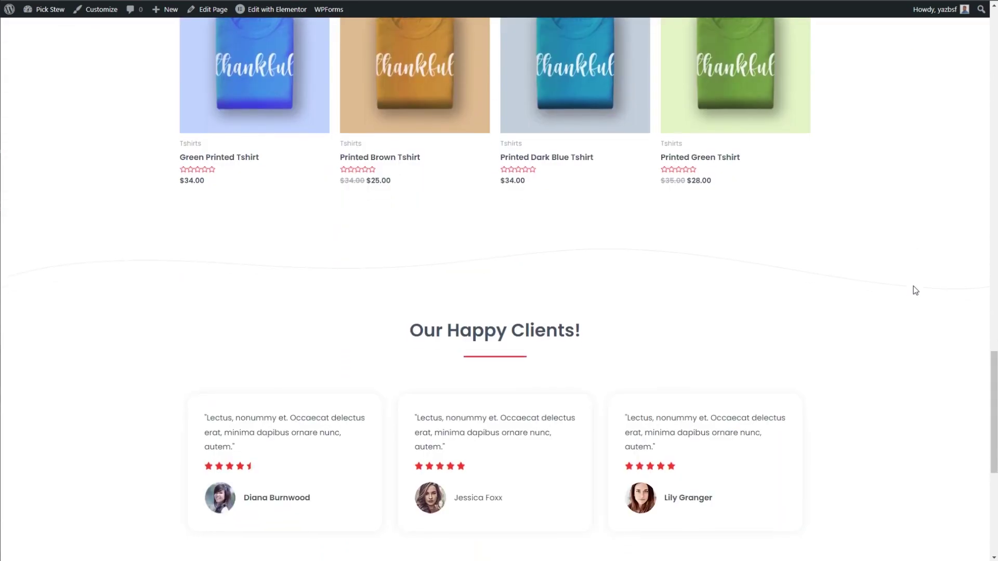
{"action": "scroll", "coordinate": [916, 294], "scroll_direction": "up", "scroll_amount": 10}
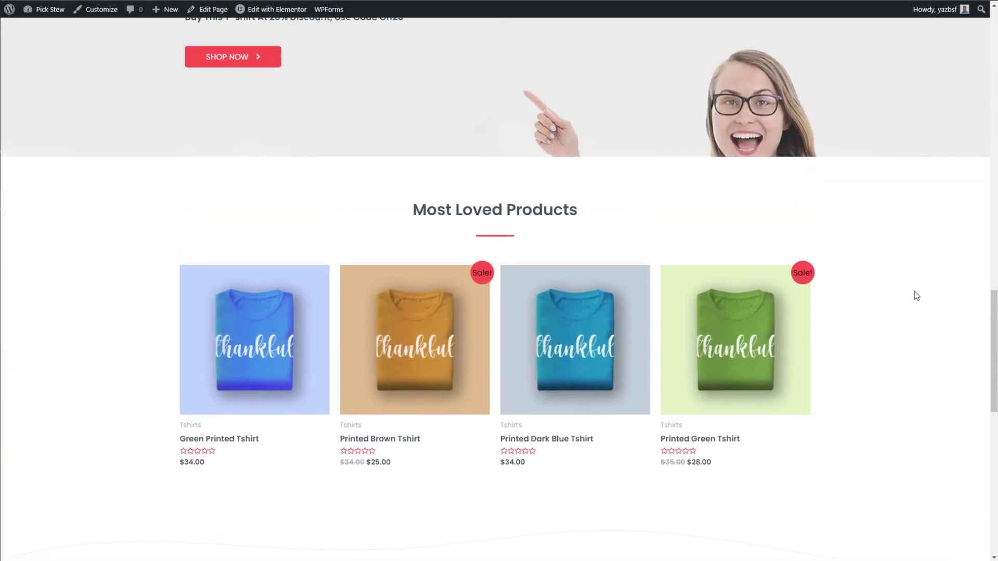
{"action": "scroll", "coordinate": [861, 357], "scroll_direction": "up", "scroll_amount": 15}
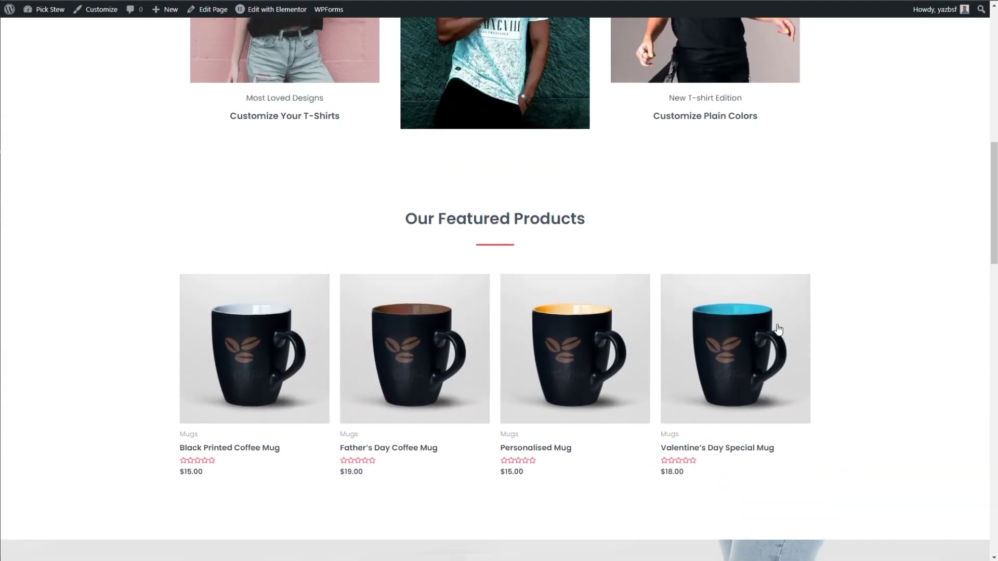
{"action": "scroll", "coordinate": [854, 321], "scroll_direction": "up", "scroll_amount": 3}
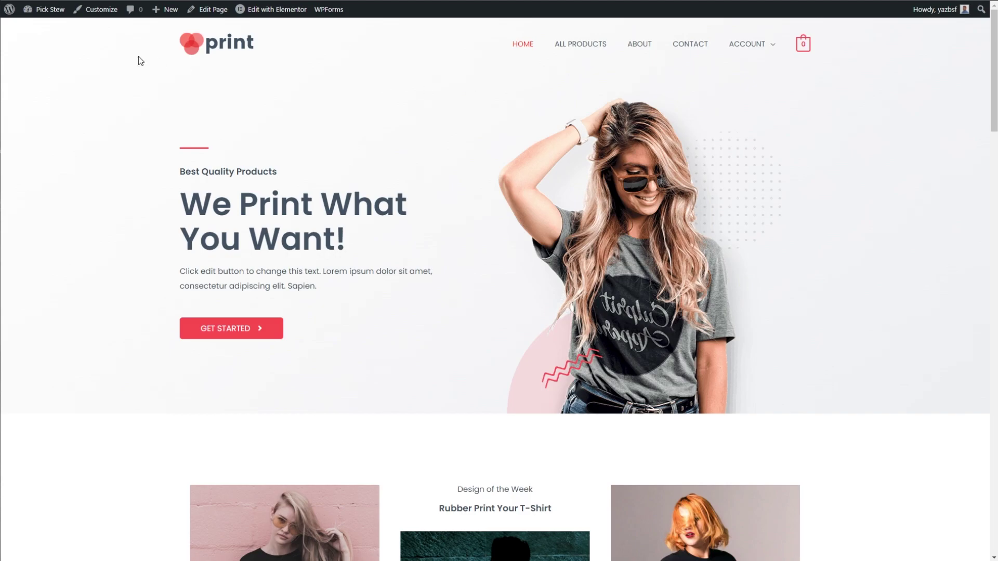
Go to the site's dashboard and activate the Nav Menu module in the Astra theme options
{"action": "mouse_move", "coordinate": [50, 11]}
{"action": "left_click", "coordinate": [44, 30]}
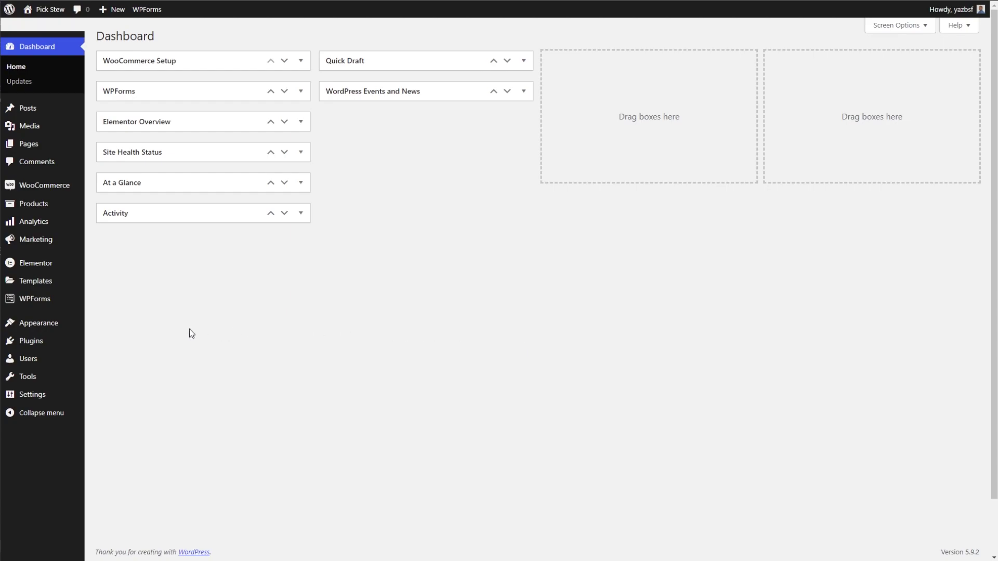
{"action": "mouse_move", "coordinate": [57, 328]}
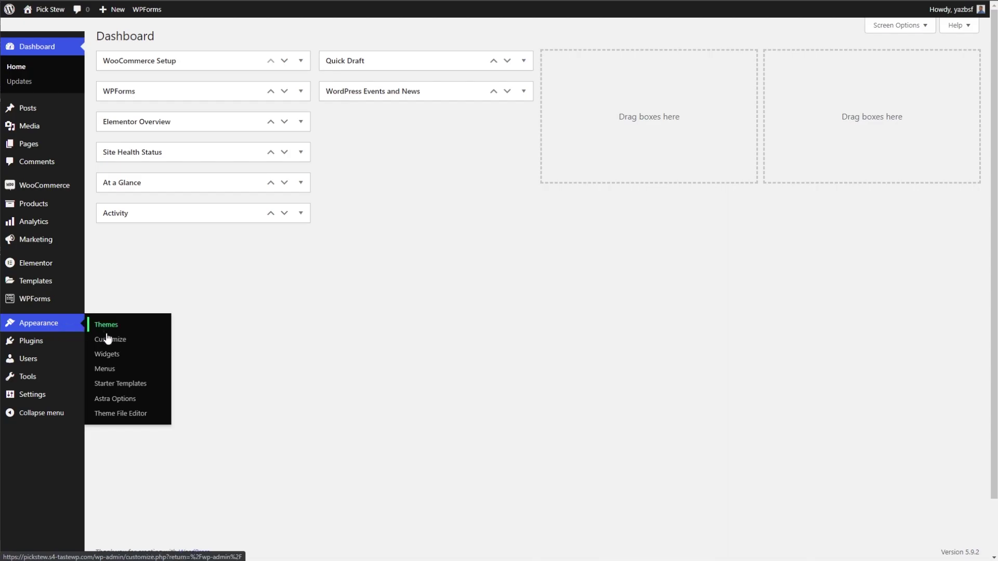
{"action": "left_click", "coordinate": [113, 401]}
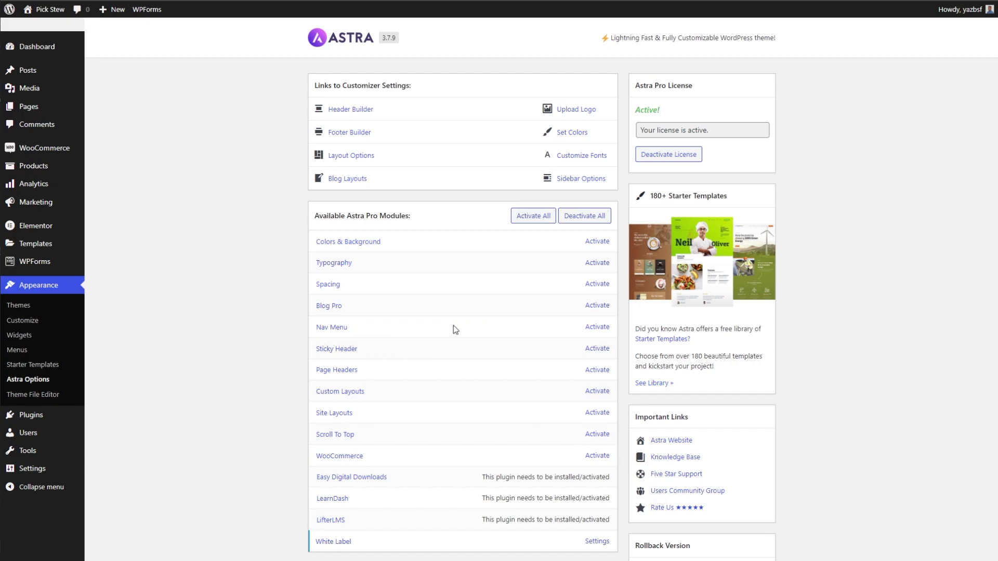
{"action": "left_click", "coordinate": [592, 330]}
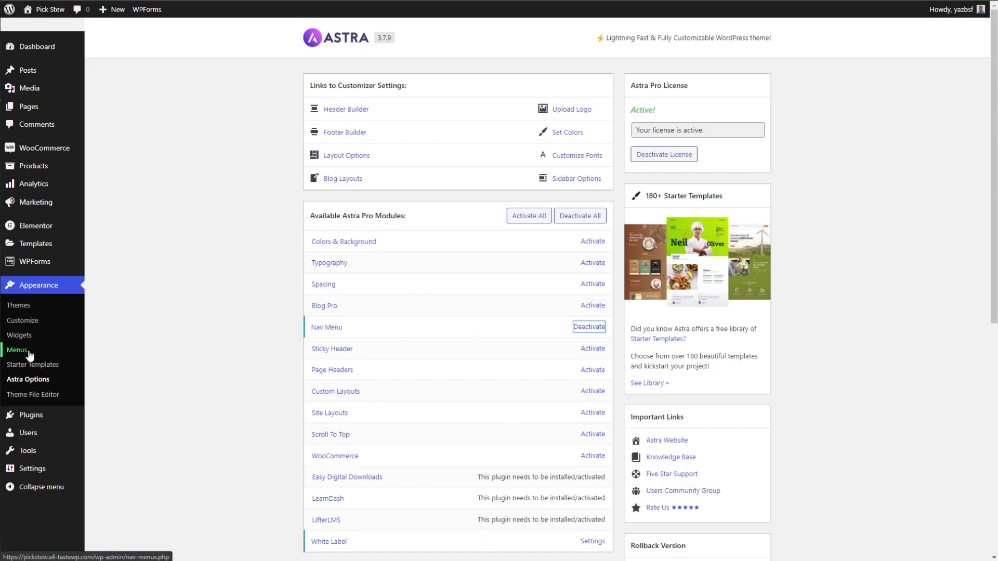
Load the Main Menu (Primary Menu, Off-Canvas Menu) for editing in the site's menu management
{"action": "left_click", "coordinate": [29, 355]}
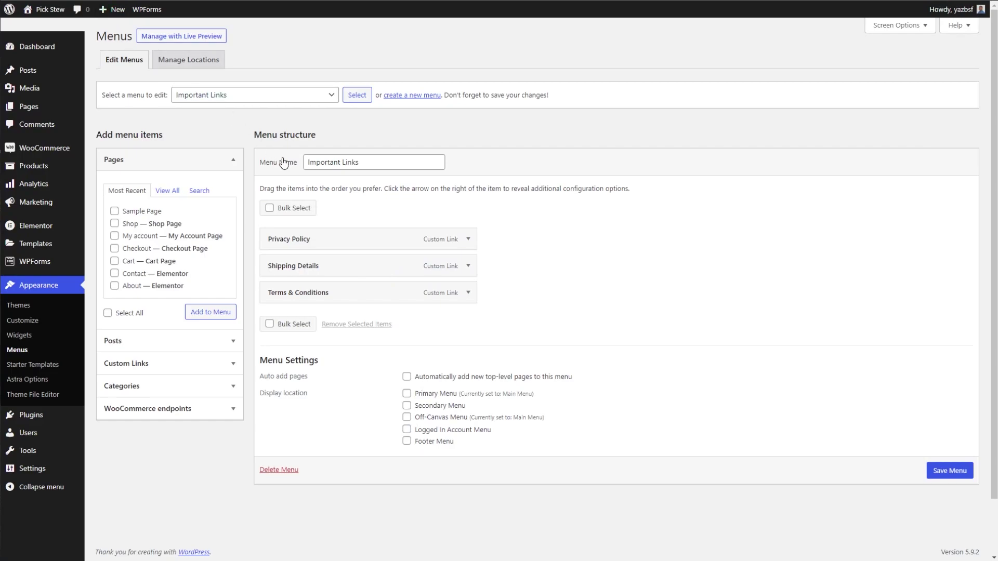
{"action": "left_click", "coordinate": [277, 99]}
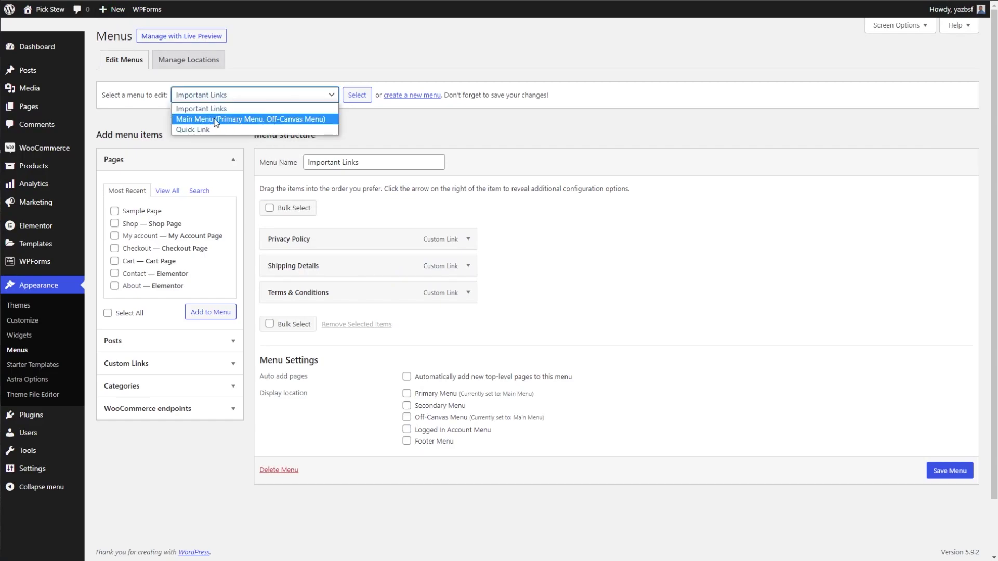
{"action": "left_click", "coordinate": [260, 120]}
{"action": "left_click", "coordinate": [358, 96]}
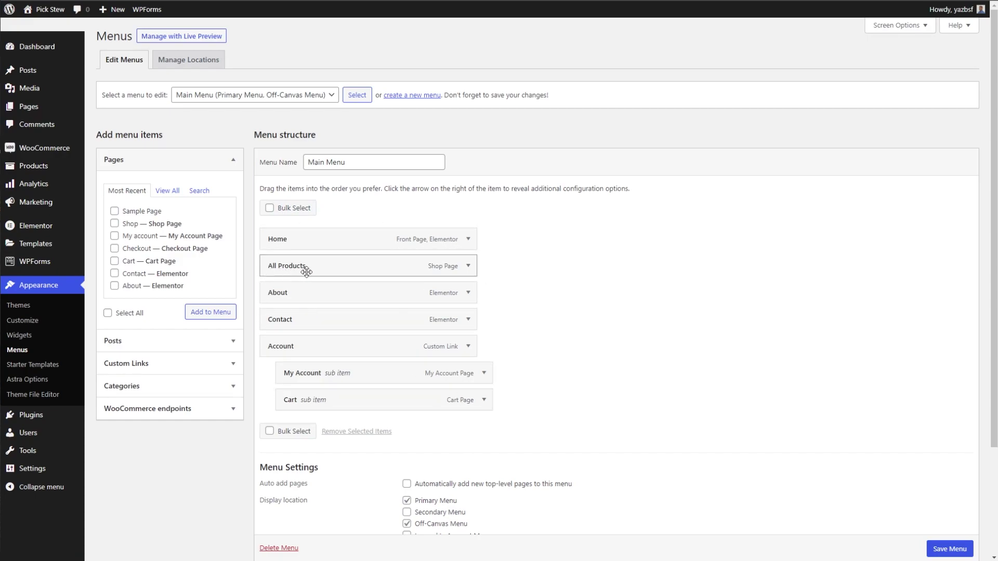
Enable the mega menu for the All Products item in its Astra menu settings, with the width set to Content
{"action": "left_click", "coordinate": [467, 268]}
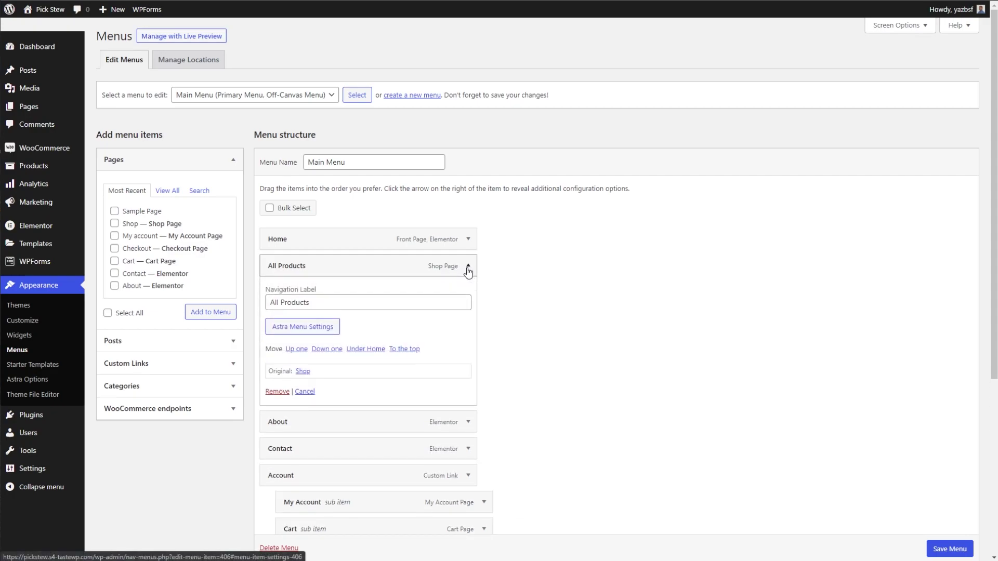
{"action": "left_click", "coordinate": [312, 329]}
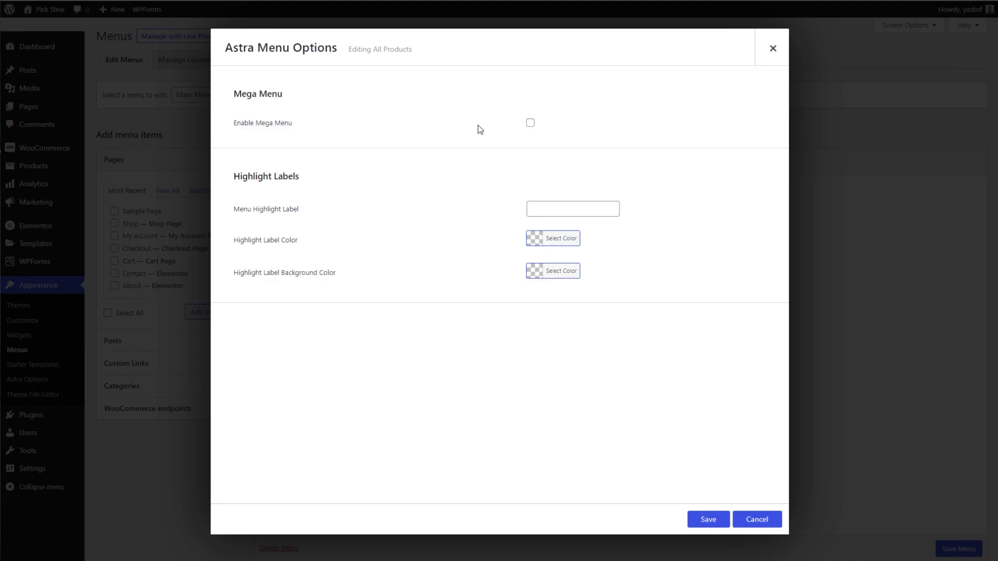
{"action": "left_click", "coordinate": [530, 123]}
{"action": "scroll", "coordinate": [476, 153], "scroll_direction": "down", "scroll_amount": 6}
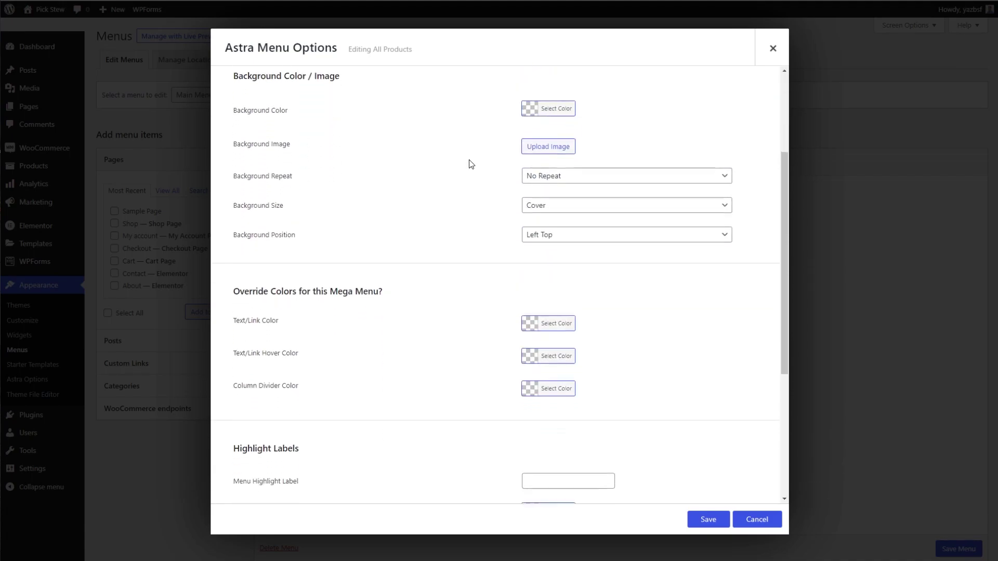
{"action": "scroll", "coordinate": [465, 181], "scroll_direction": "up", "scroll_amount": 6}
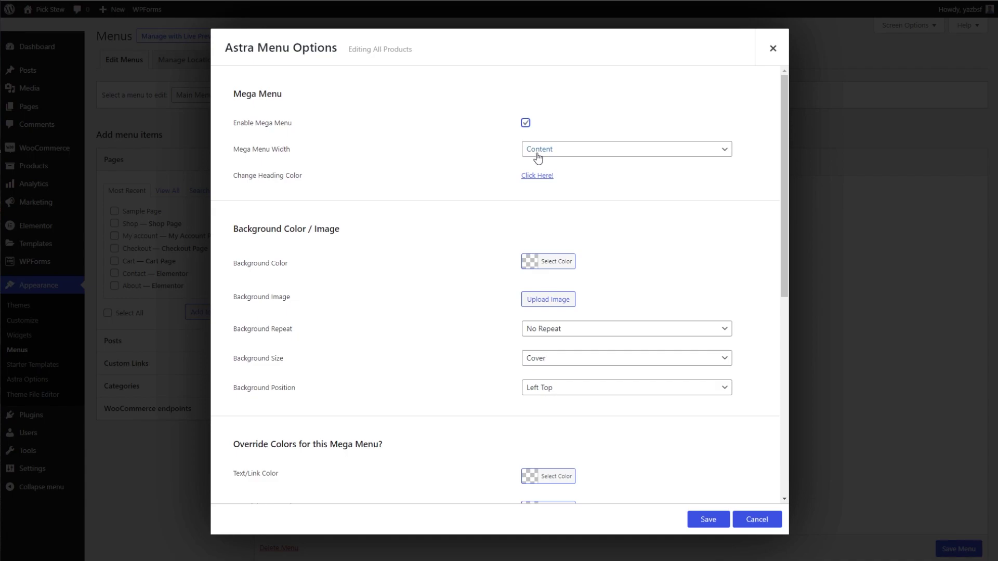
{"action": "left_click", "coordinate": [570, 152]}
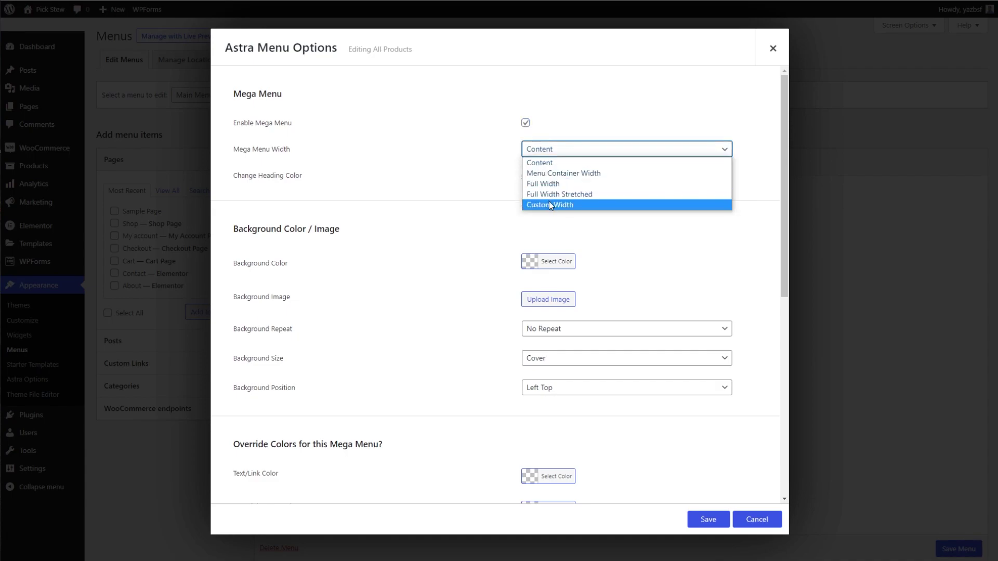
{"action": "left_click", "coordinate": [554, 164]}
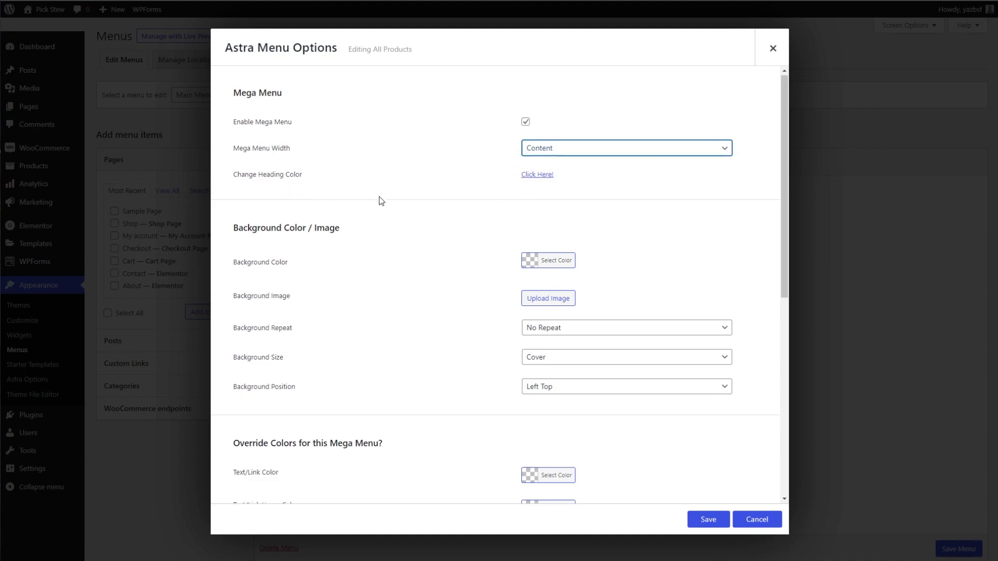
Override the mega menu's text/link color with a dark gray
{"action": "scroll", "coordinate": [382, 200], "scroll_direction": "down", "scroll_amount": 2}
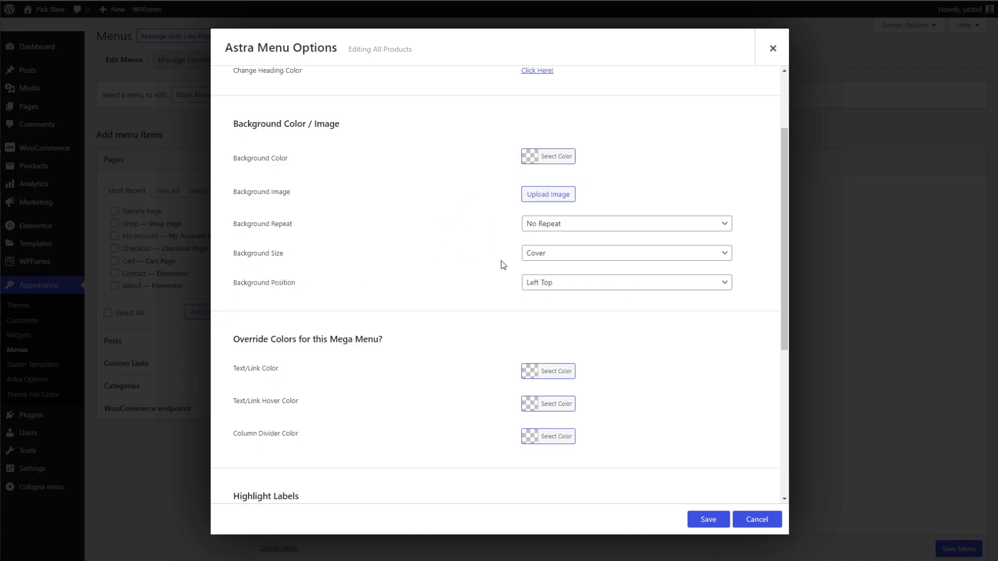
{"action": "scroll", "coordinate": [503, 265], "scroll_direction": "down", "scroll_amount": 3}
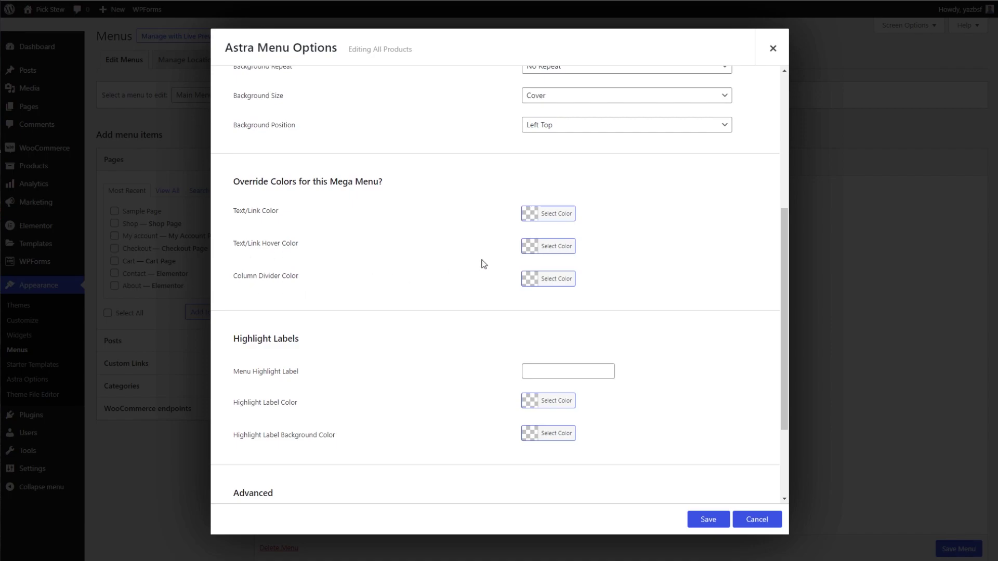
{"action": "left_click", "coordinate": [530, 218]}
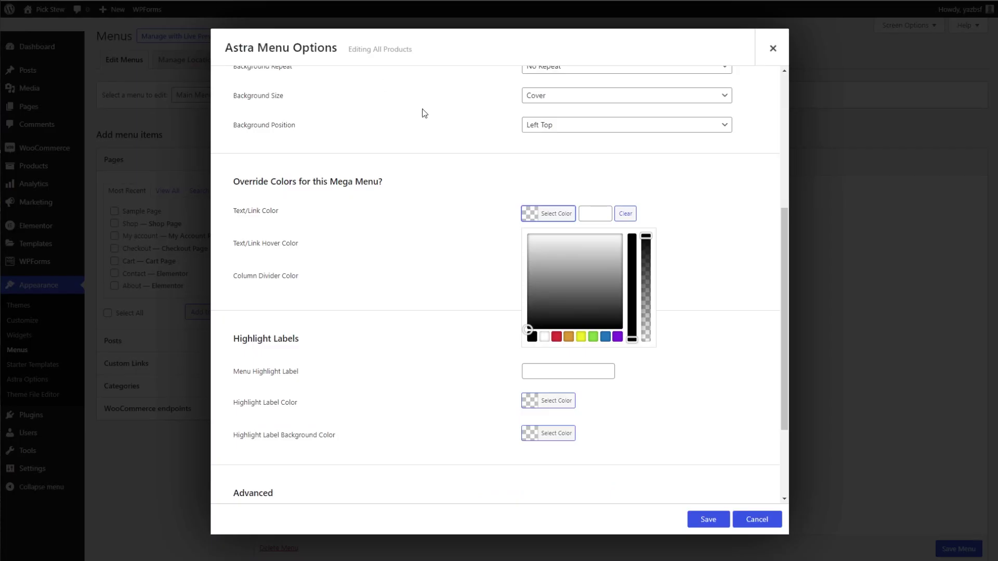
{"action": "left_click_drag", "start_coordinate": [528, 260], "coordinate": [510, 285]}
{"action": "left_click", "coordinate": [510, 286]}
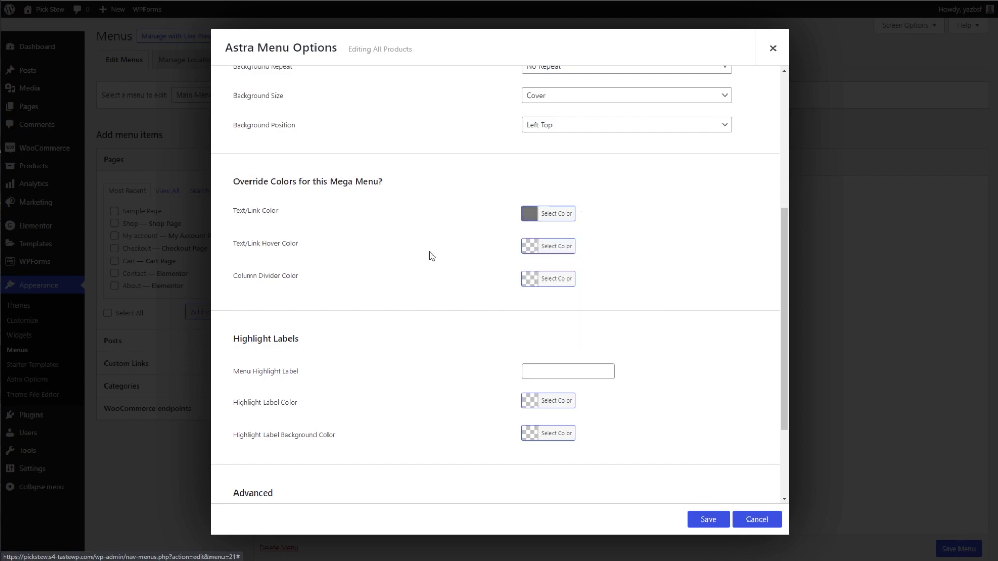
Set the mega menu's text/link hover color to the red #e24534 and copy its hex code
{"action": "left_click", "coordinate": [530, 247]}
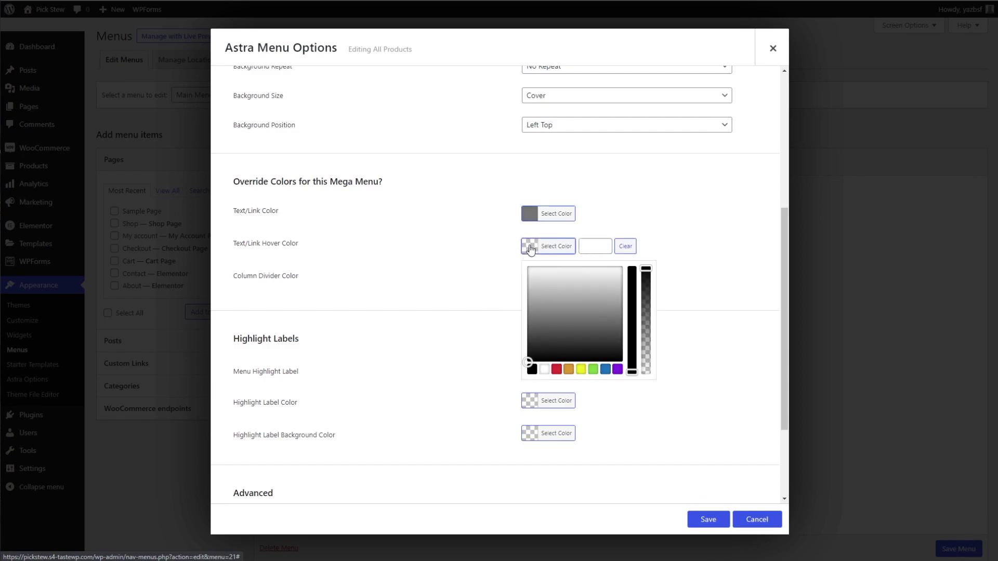
{"action": "left_click", "coordinate": [558, 369]}
{"action": "left_click_drag", "start_coordinate": [521, 296], "coordinate": [525, 278]}
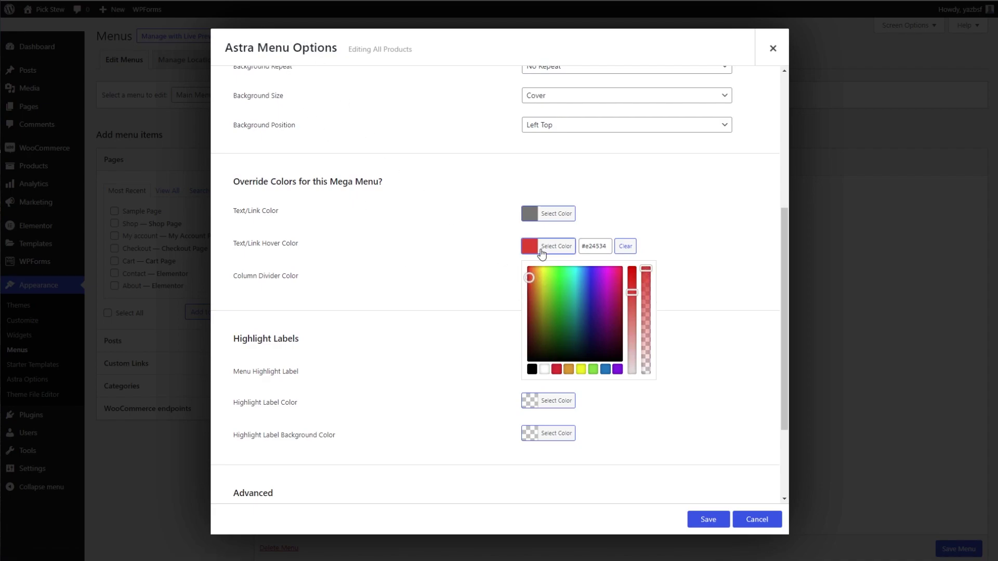
{"action": "double_click", "coordinate": [595, 247]}
{"action": "left_click", "coordinate": [597, 247]}
{"action": "triple_click", "coordinate": [606, 247]}
{"action": "right_click", "coordinate": [588, 248]}
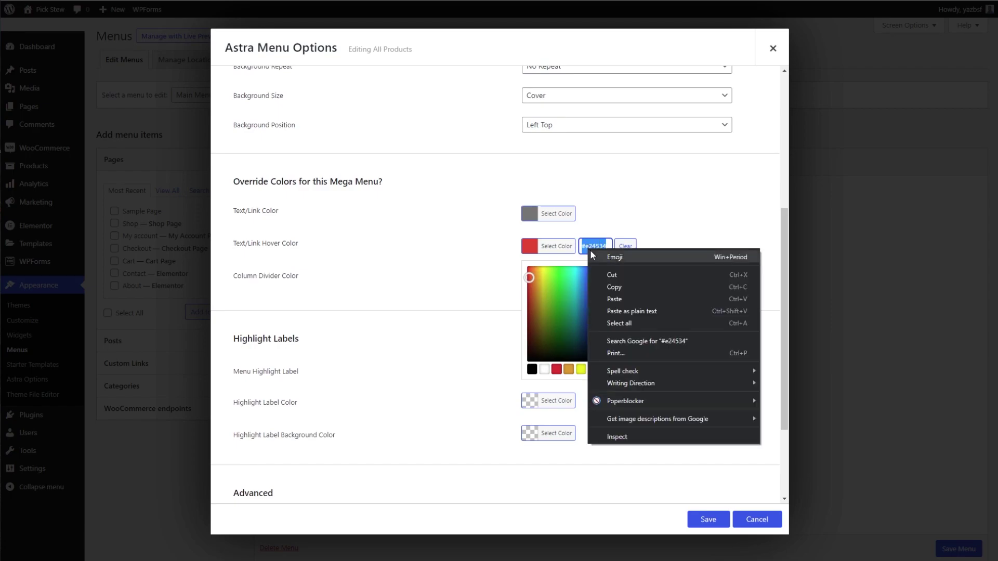
{"action": "left_click", "coordinate": [596, 284]}
{"action": "left_click", "coordinate": [435, 274]}
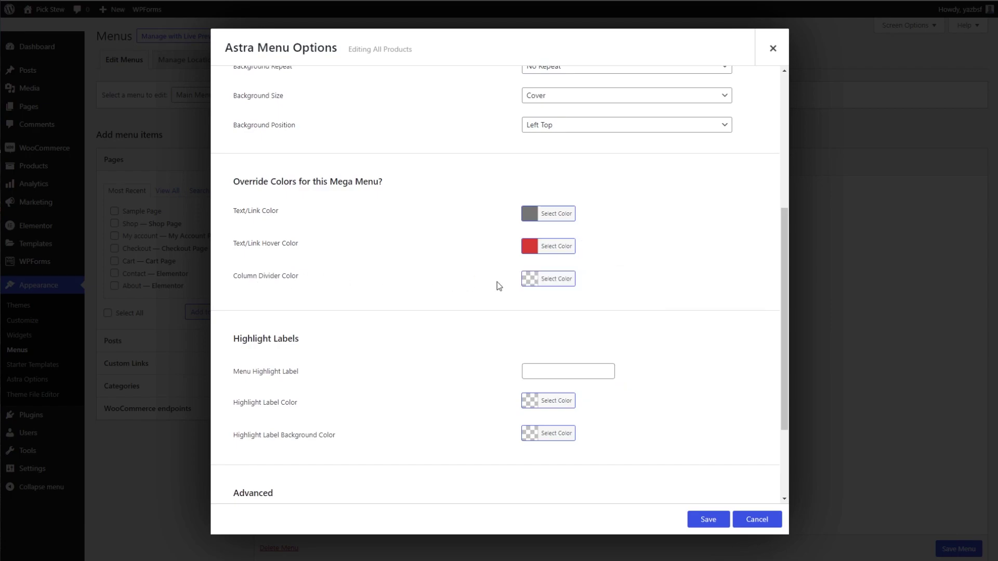
Paste the copied hex code #e24534 as the mega menu's column divider color
{"action": "left_click", "coordinate": [532, 282]}
{"action": "left_click", "coordinate": [596, 279]}
{"action": "key", "text": "ctrl+v"}
{"action": "left_click", "coordinate": [610, 259]}
{"action": "left_click", "coordinate": [554, 250]}
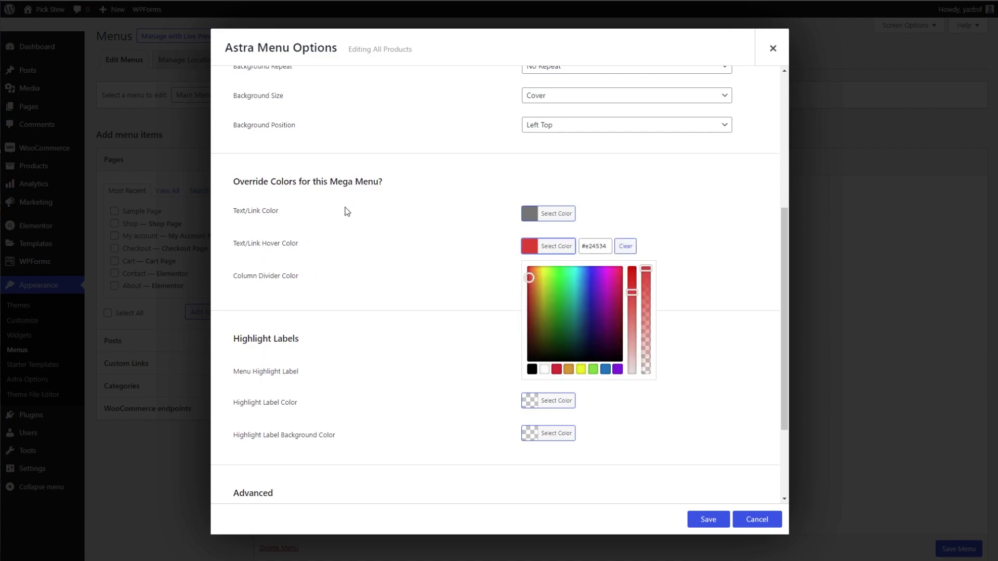
{"action": "left_click", "coordinate": [423, 284]}
{"action": "scroll", "coordinate": [396, 275], "scroll_direction": "down", "scroll_amount": 2}
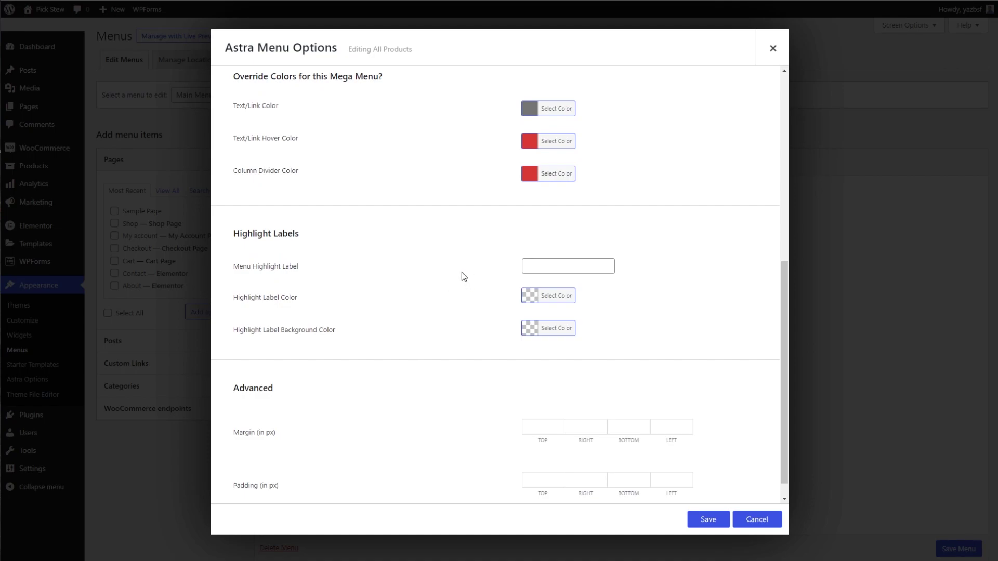
Set the All Products item's menu highlight label to NEW with a white label color
{"action": "left_click", "coordinate": [533, 268]}
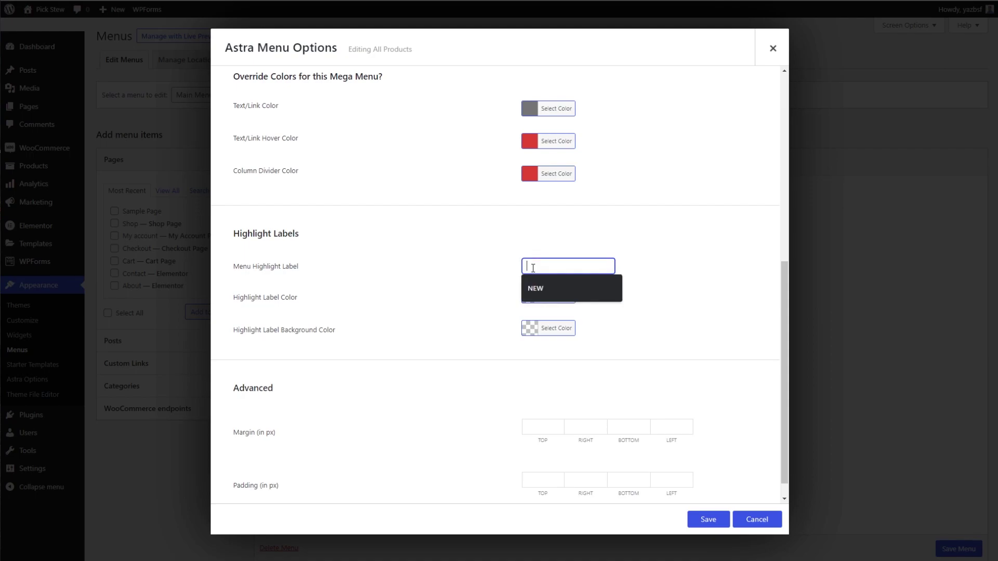
{"action": "left_click", "coordinate": [538, 286]}
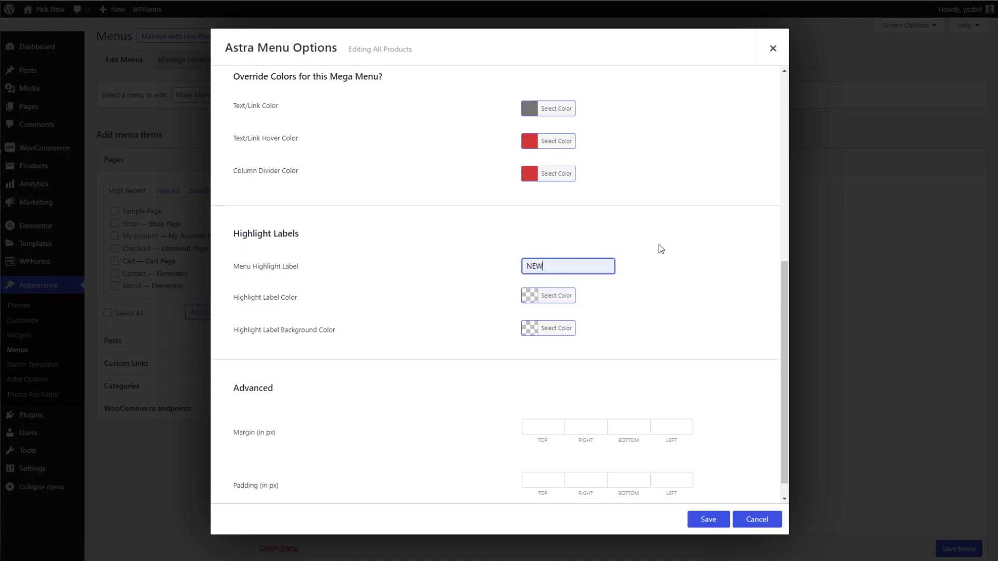
{"action": "left_click", "coordinate": [269, 311]}
{"action": "left_click", "coordinate": [547, 297]}
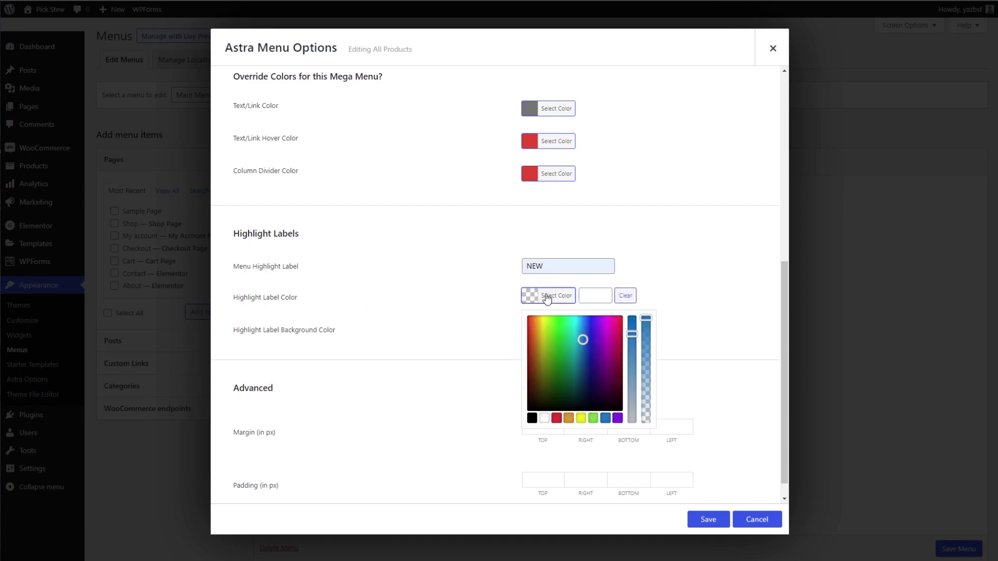
{"action": "left_click", "coordinate": [544, 419]}
{"action": "left_click", "coordinate": [401, 333]}
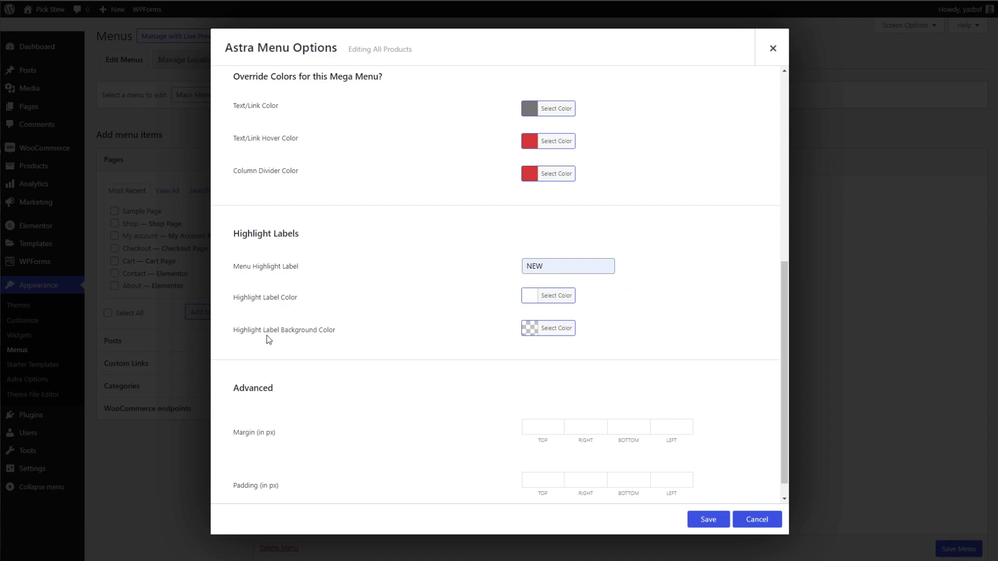
Set the highlight label's background color to the blue #1e73be
{"action": "left_click", "coordinate": [539, 332]}
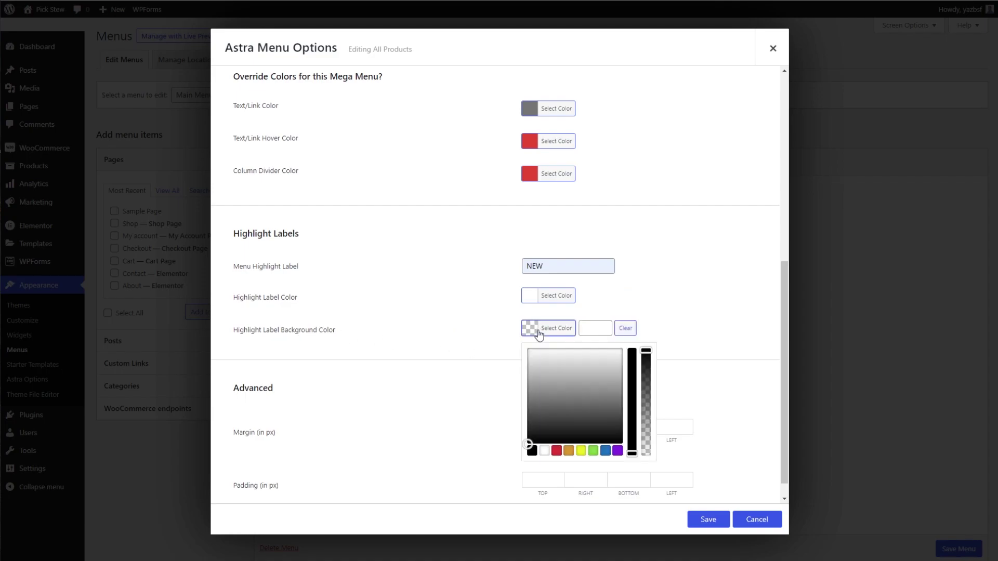
{"action": "left_click", "coordinate": [606, 451]}
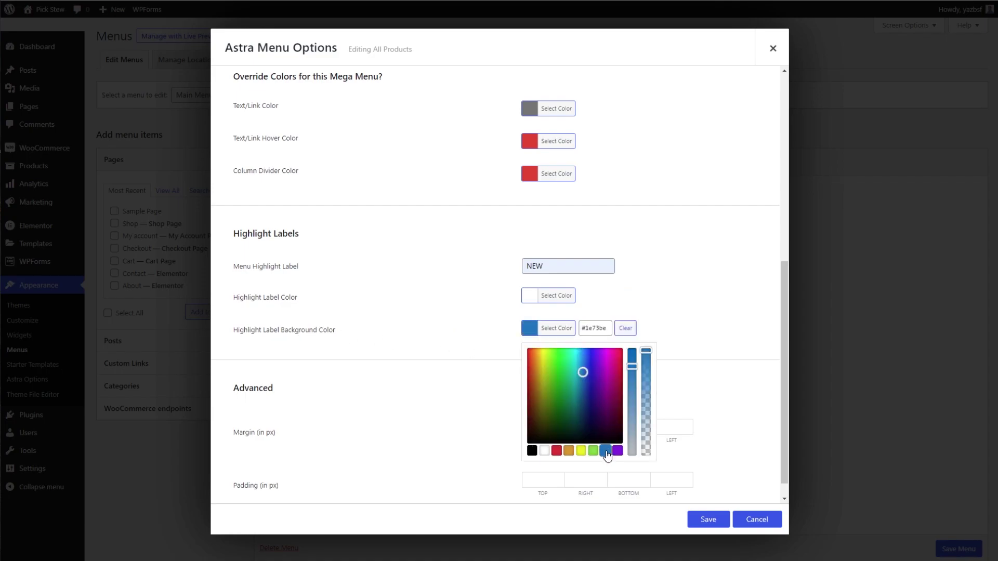
{"action": "left_click", "coordinate": [635, 373]}
{"action": "scroll", "coordinate": [634, 371], "scroll_direction": "down", "scroll_amount": 1}
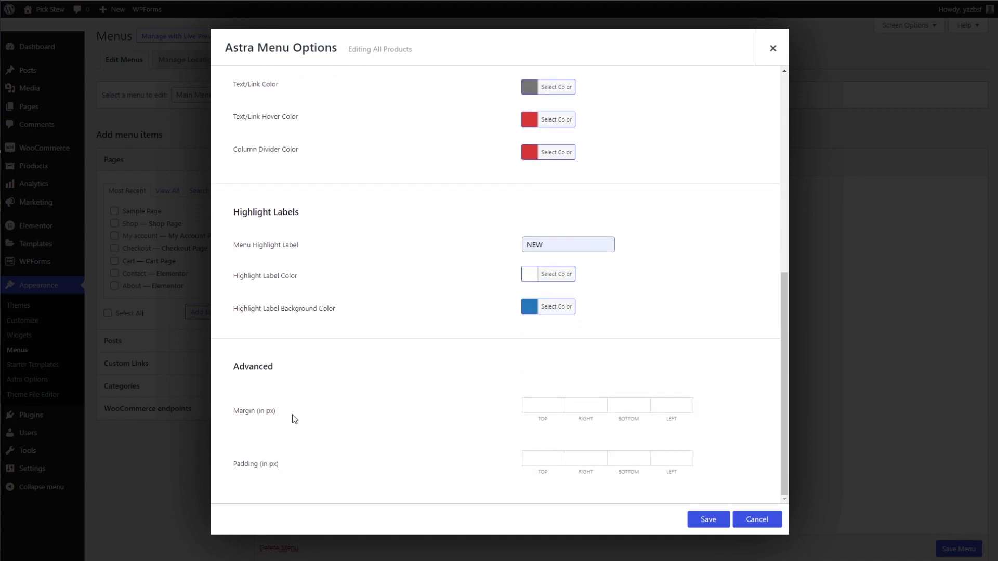
Save the All Products menu options and the Main Menu, and reload the store's home page to preview the menu
{"action": "left_click", "coordinate": [702, 521]}
{"action": "left_click", "coordinate": [824, 442]}
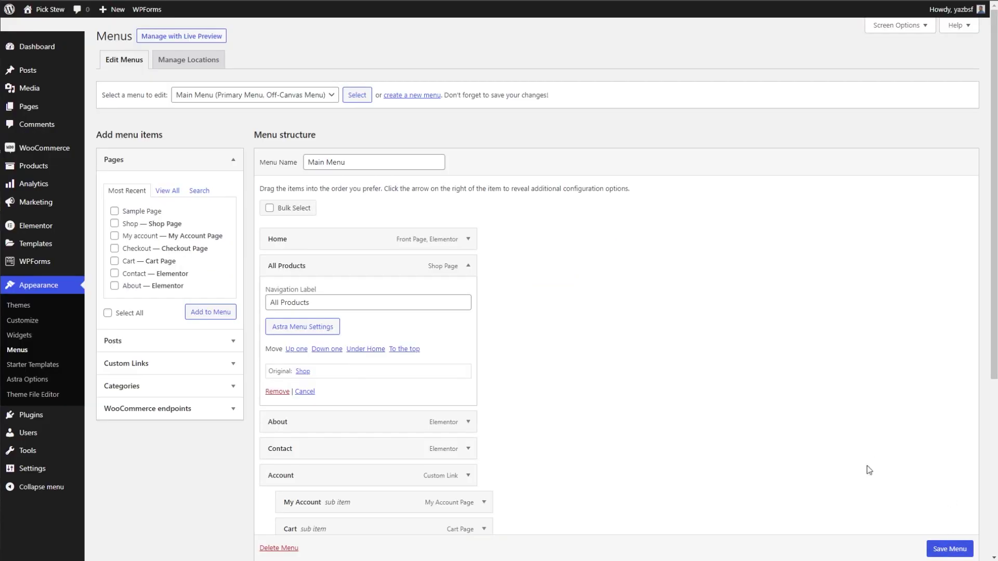
{"action": "left_click", "coordinate": [947, 550]}
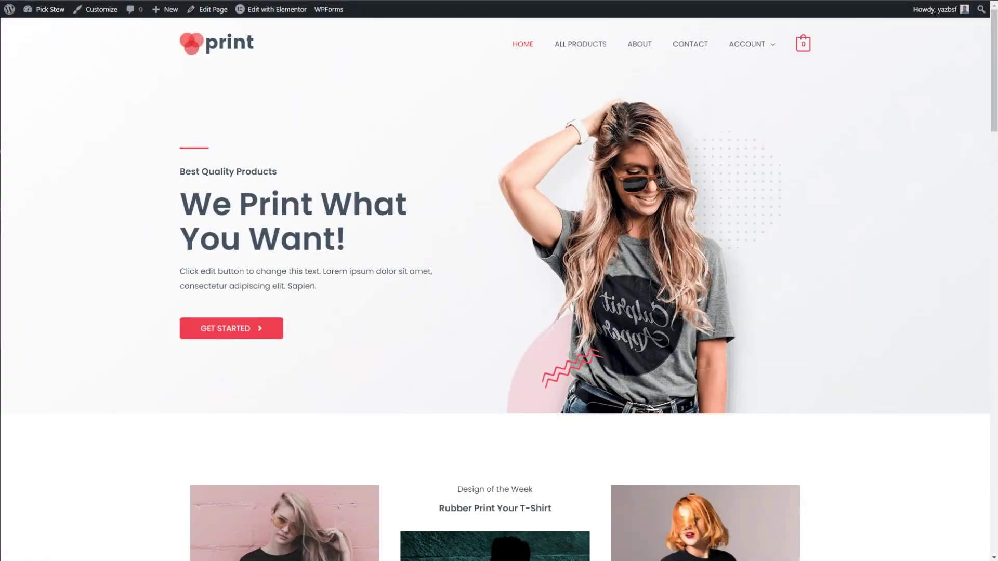
{"action": "key", "text": "F5"}
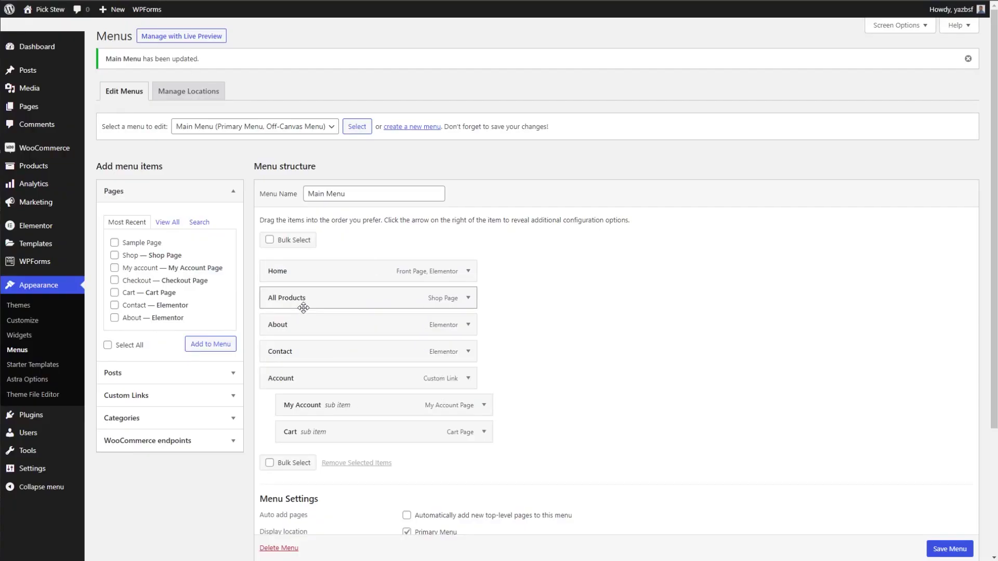
In All Products' Astra menu settings, clear the highlight label's text, label color and background color, and save the options
{"action": "left_click", "coordinate": [468, 299]}
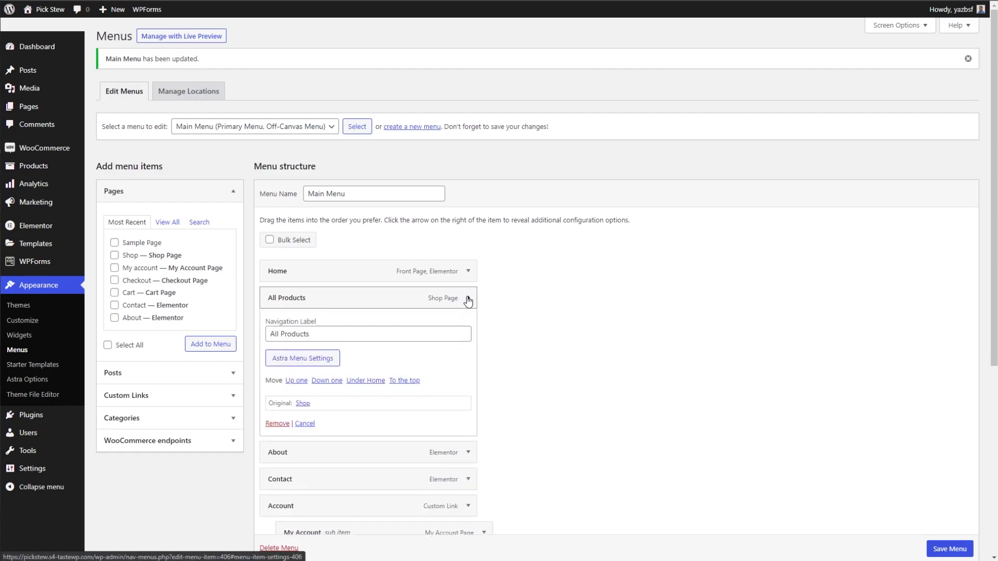
{"action": "left_click", "coordinate": [299, 359]}
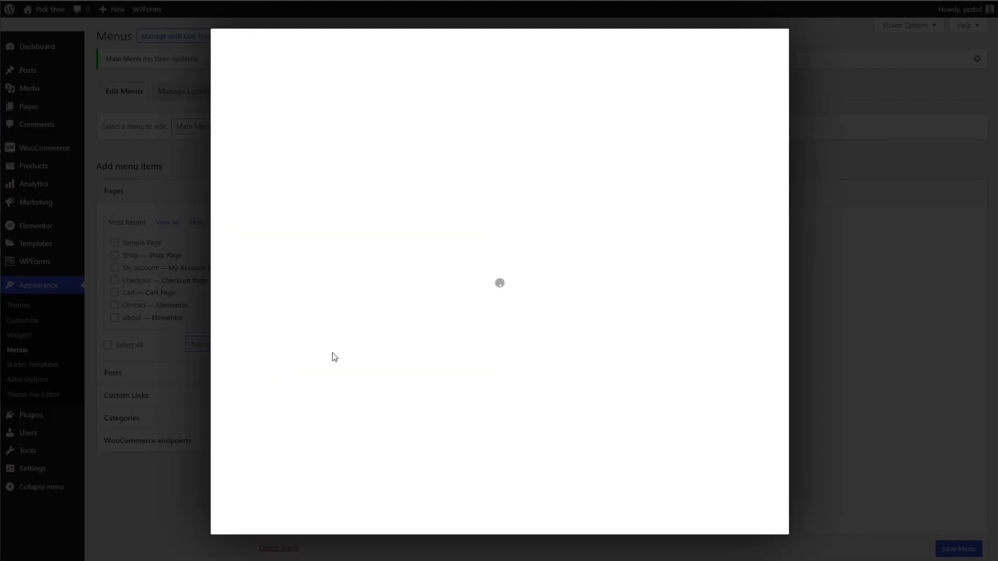
{"action": "scroll", "coordinate": [364, 348], "scroll_direction": "down", "scroll_amount": 7}
{"action": "left_click", "coordinate": [534, 337]}
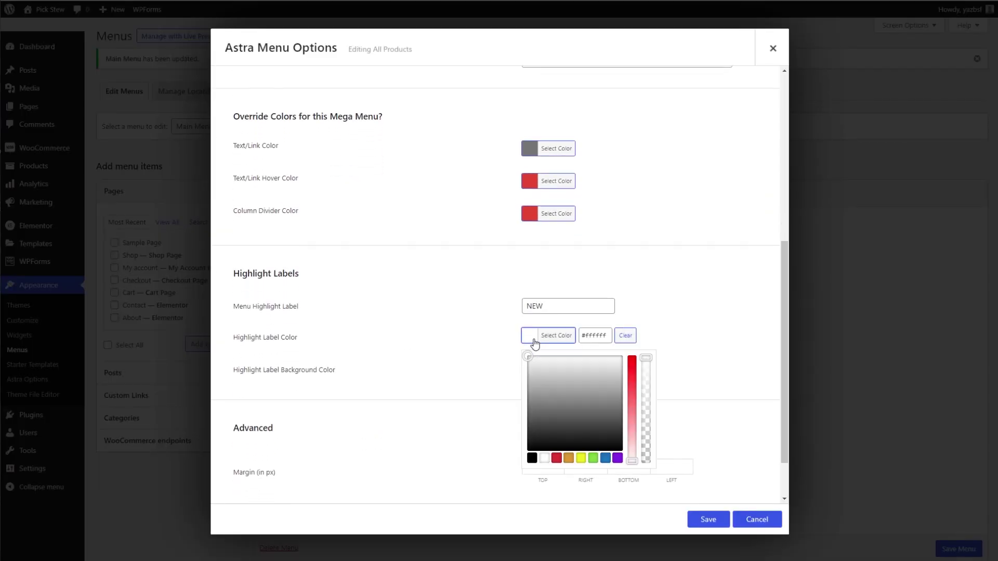
{"action": "left_click", "coordinate": [625, 336]}
{"action": "left_click", "coordinate": [551, 368]}
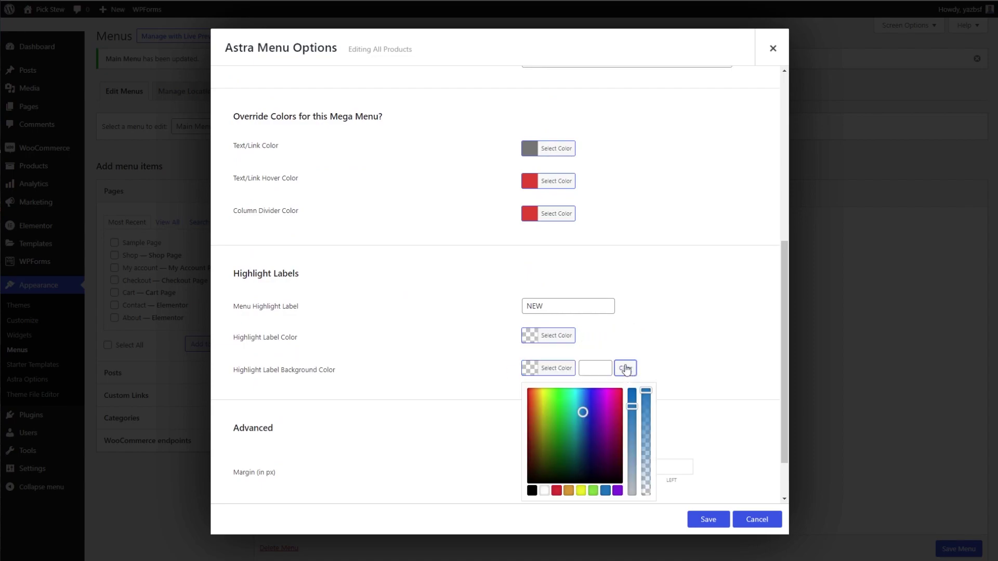
{"action": "left_click", "coordinate": [625, 368]}
{"action": "left_click_drag", "start_coordinate": [550, 307], "coordinate": [455, 313]}
{"action": "key", "text": "BackSpace"}
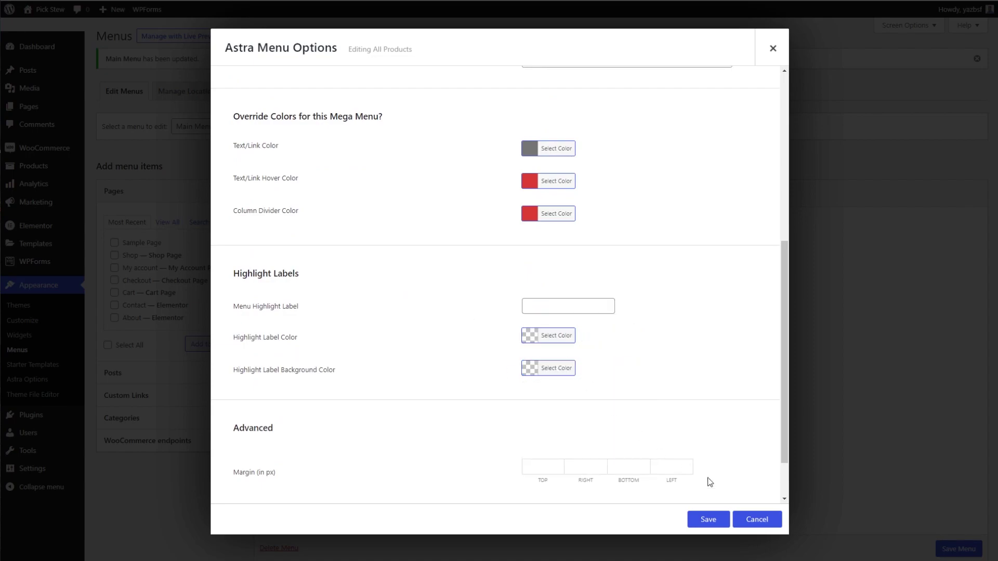
{"action": "left_click", "coordinate": [708, 520]}
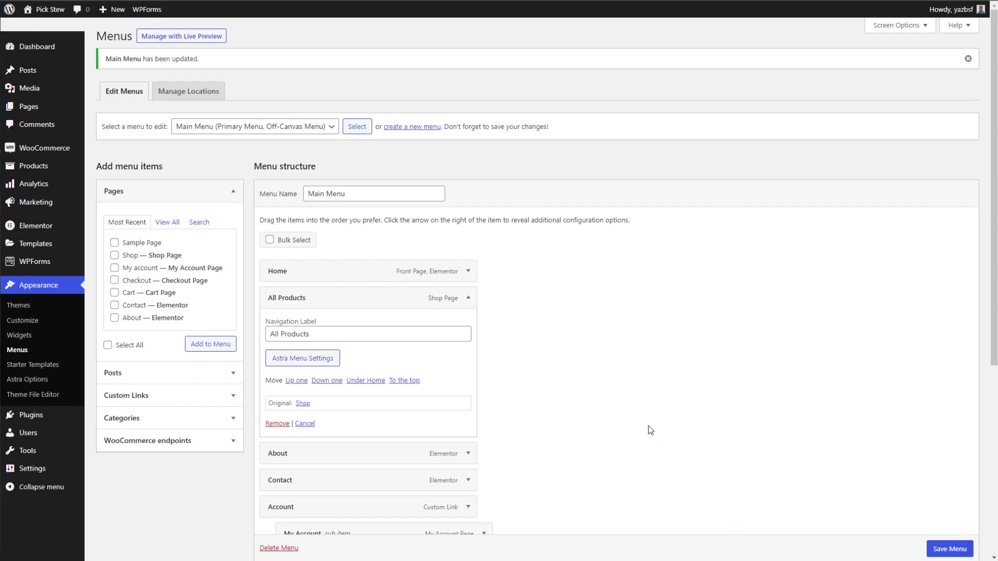
{"action": "scroll", "coordinate": [648, 429], "scroll_direction": "down", "scroll_amount": 2}
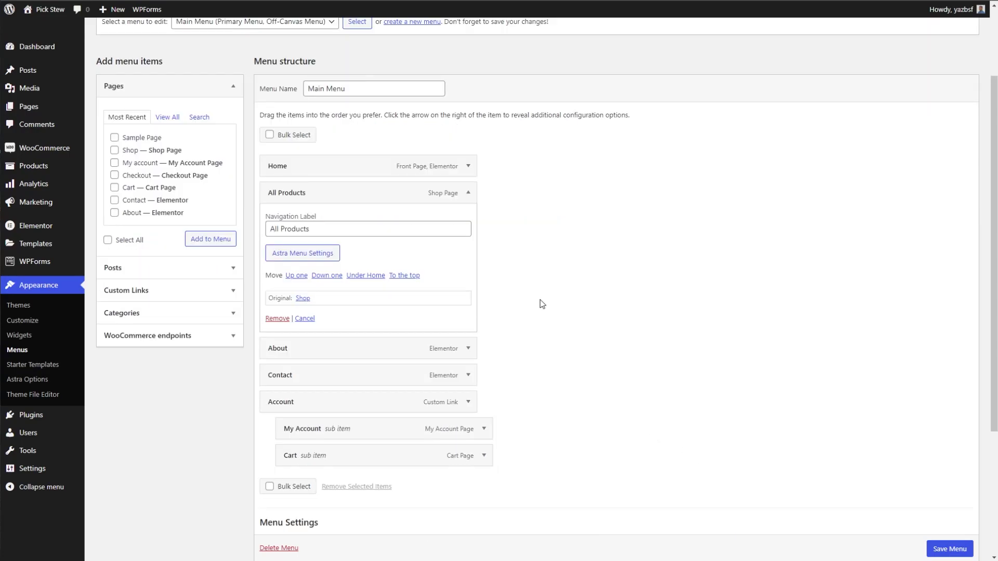
{"action": "left_click", "coordinate": [468, 193]}
{"action": "left_click", "coordinate": [232, 86]}
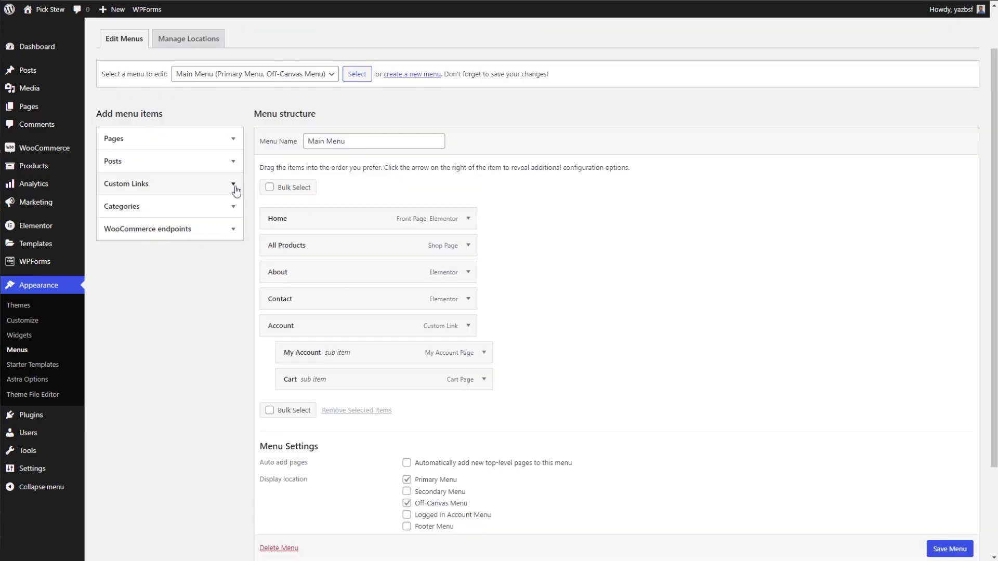
{"action": "left_click", "coordinate": [234, 187]}
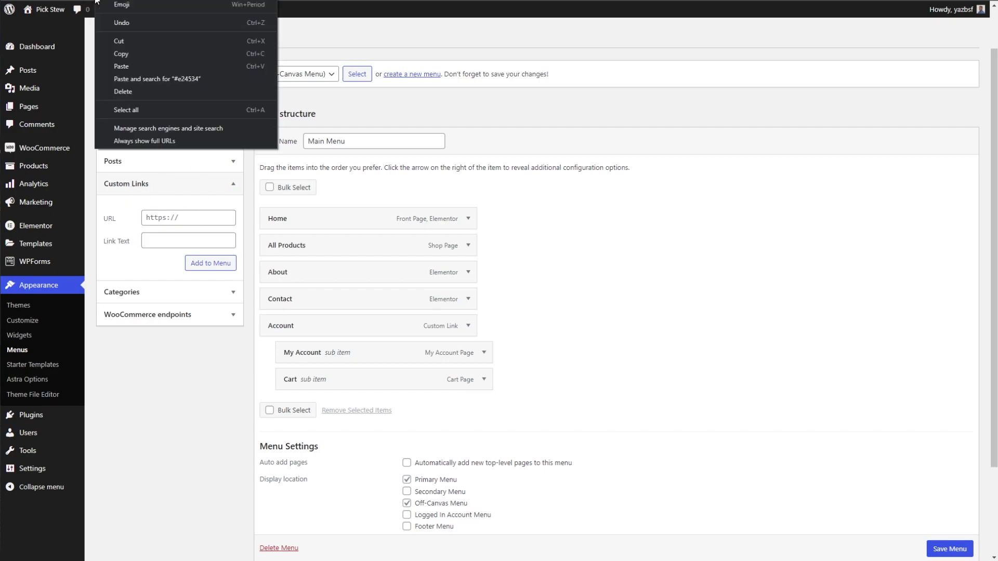
{"action": "left_click", "coordinate": [145, 219]}
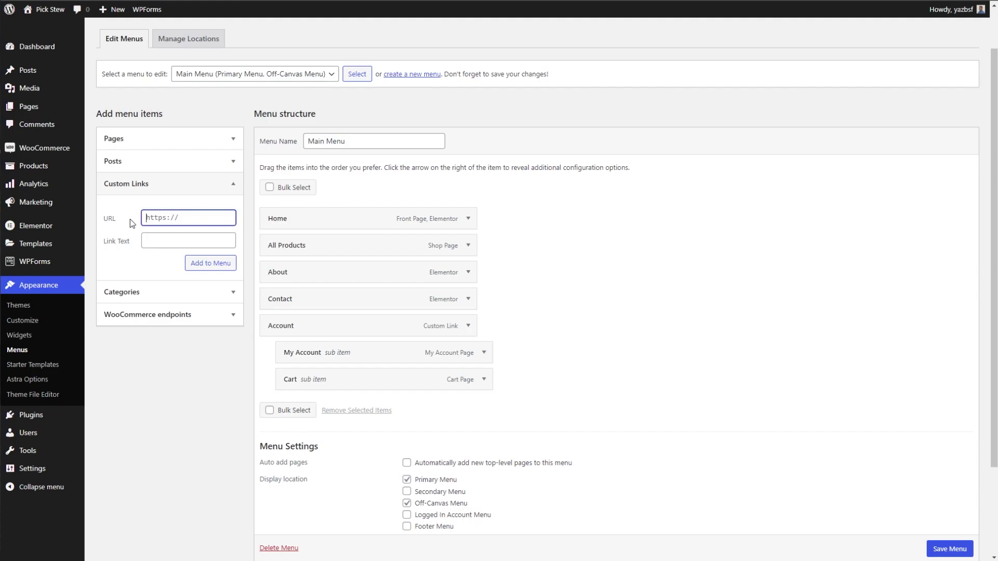
{"action": "right_click", "coordinate": [177, 219]}
{"action": "left_click", "coordinate": [205, 298]}
{"action": "left_click", "coordinate": [192, 241]}
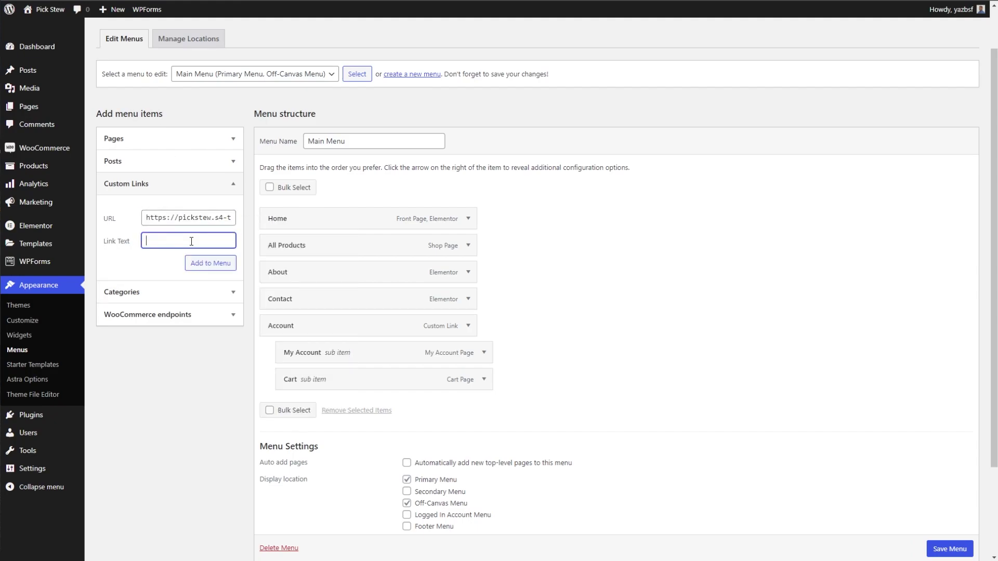
{"action": "type", "text": "Clothing"}
{"action": "left_click", "coordinate": [203, 263]}
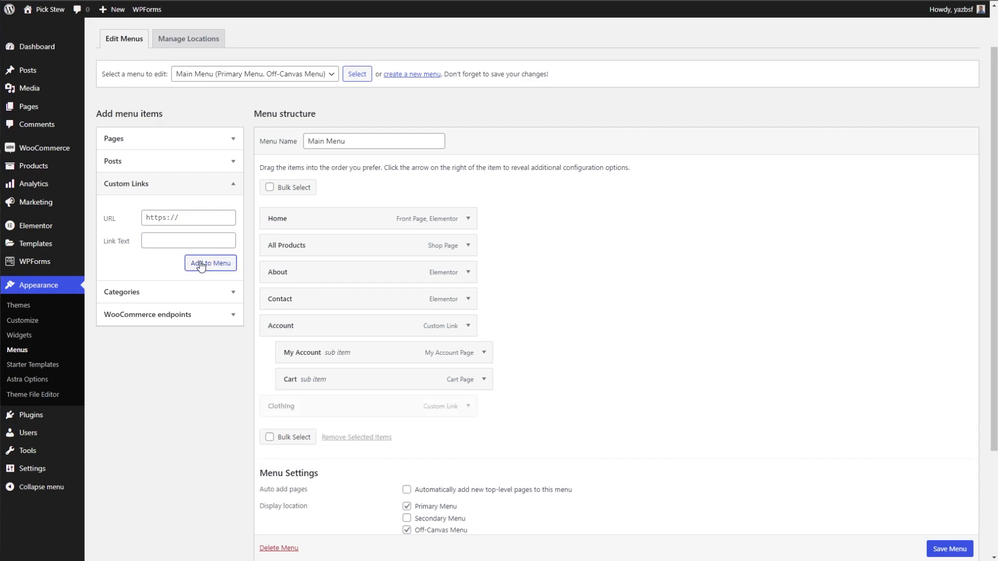
{"action": "left_click_drag", "start_coordinate": [310, 408], "coordinate": [329, 275]}
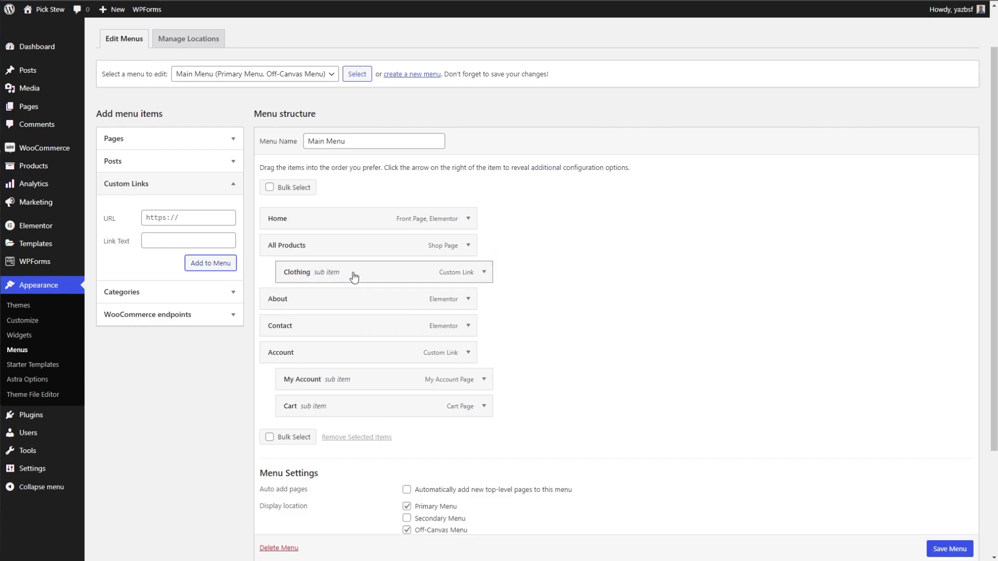
Add a custom link named Accessories with the same site URL and place it below Clothing as a sub item of All Products
{"action": "left_click", "coordinate": [193, 220]}
{"action": "key", "text": "ctrl+v"}
{"action": "left_click", "coordinate": [180, 239]}
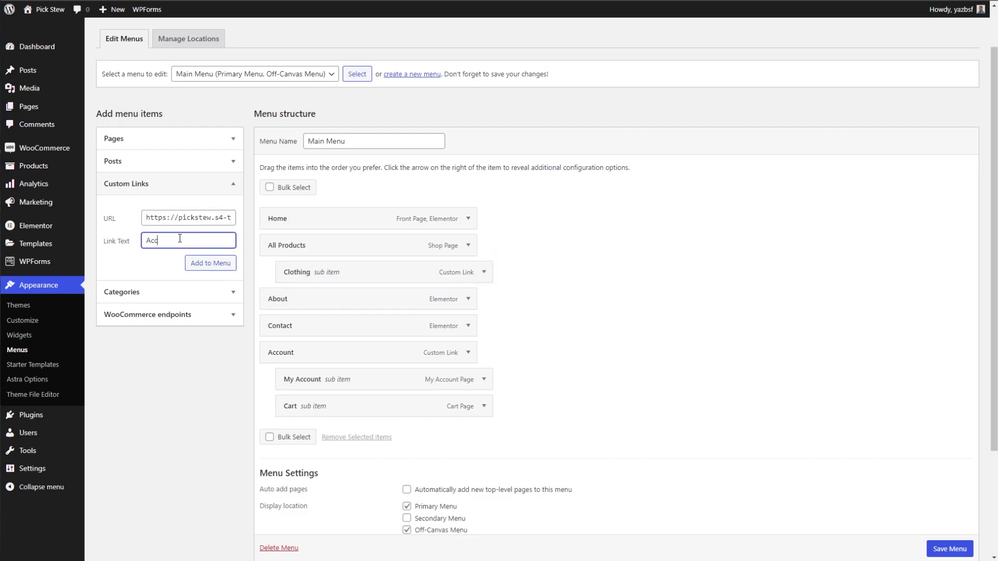
{"action": "type", "text": "Accessories"}
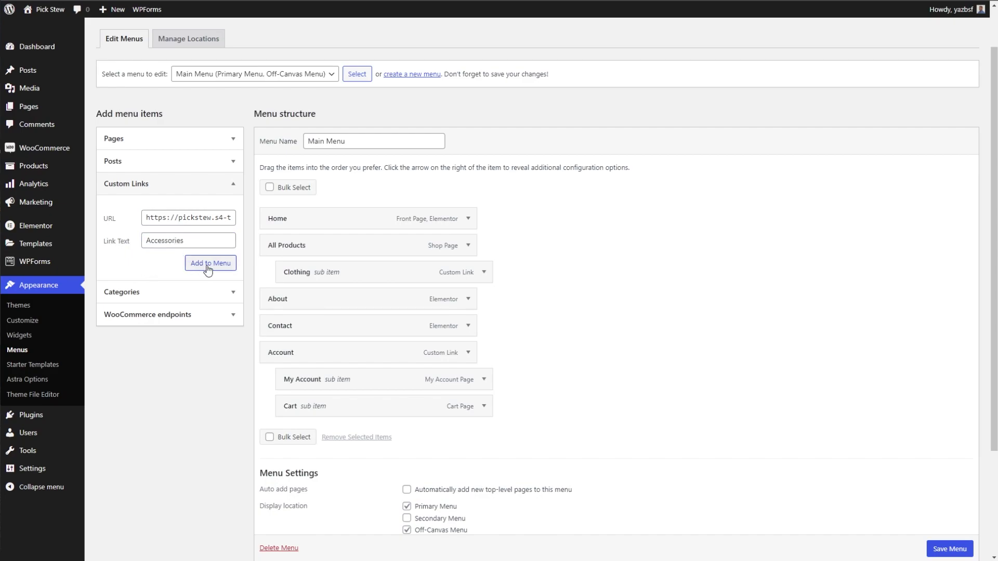
{"action": "left_click", "coordinate": [208, 264]}
{"action": "left_click_drag", "start_coordinate": [315, 435], "coordinate": [336, 297]}
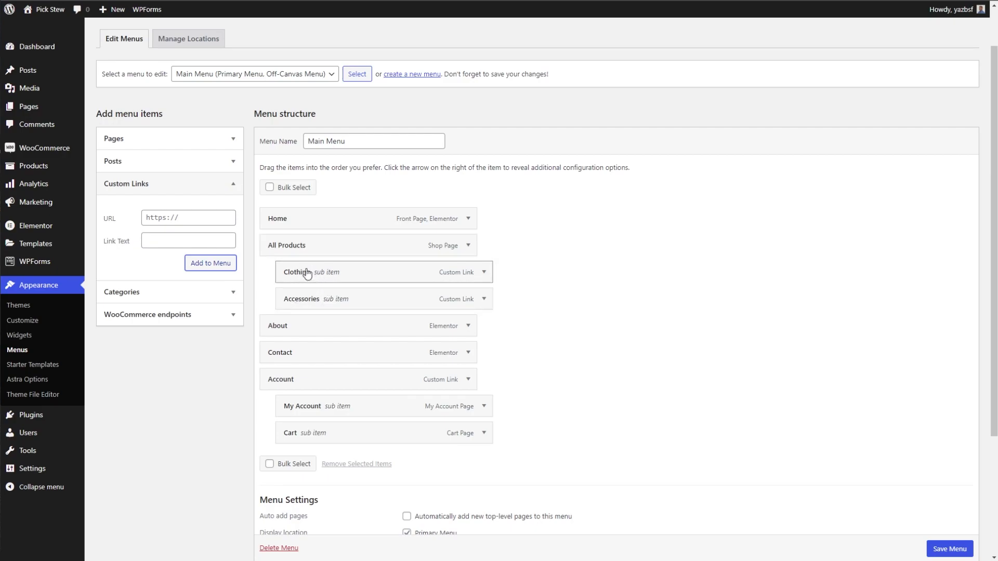
Make the Clothing sub item a column heading in its Astra menu settings, with the separator color #e24534
{"action": "left_click", "coordinate": [485, 273]}
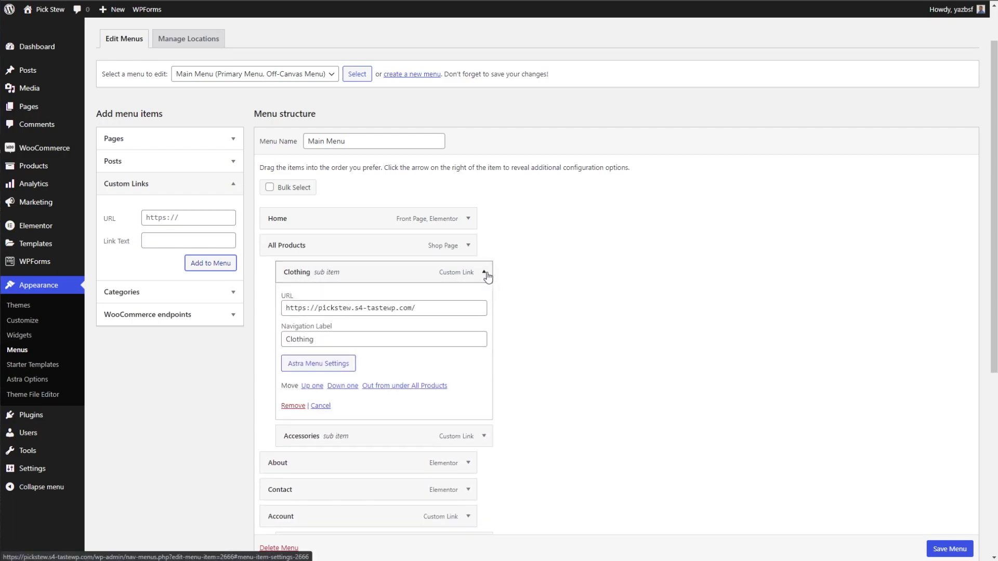
{"action": "left_click", "coordinate": [301, 371]}
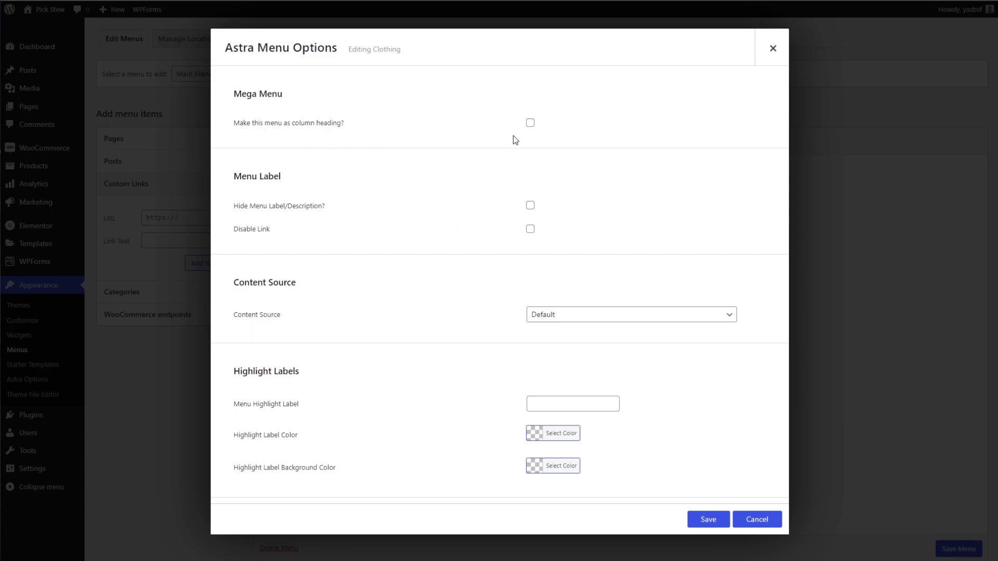
{"action": "left_click", "coordinate": [530, 124]}
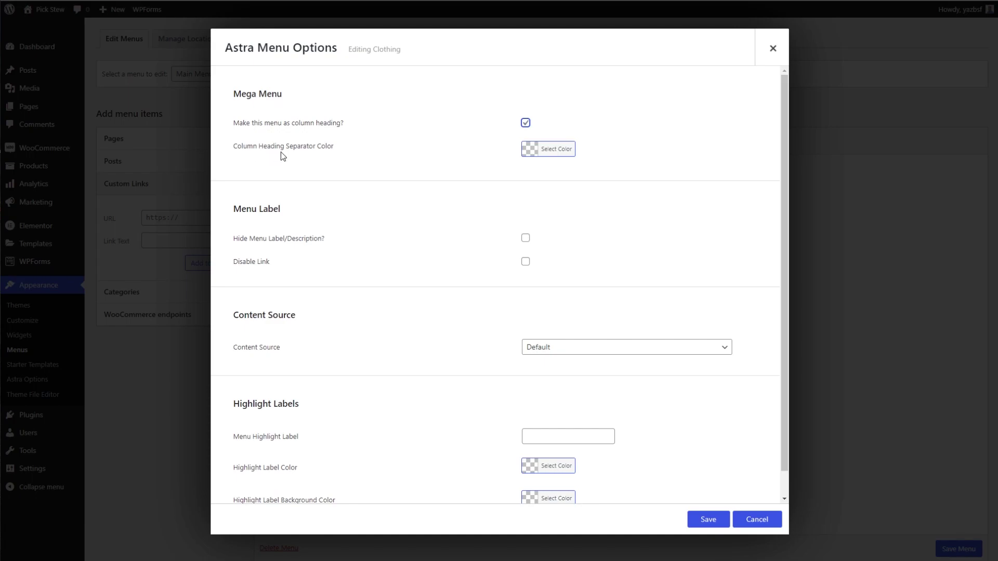
{"action": "left_click", "coordinate": [552, 150]}
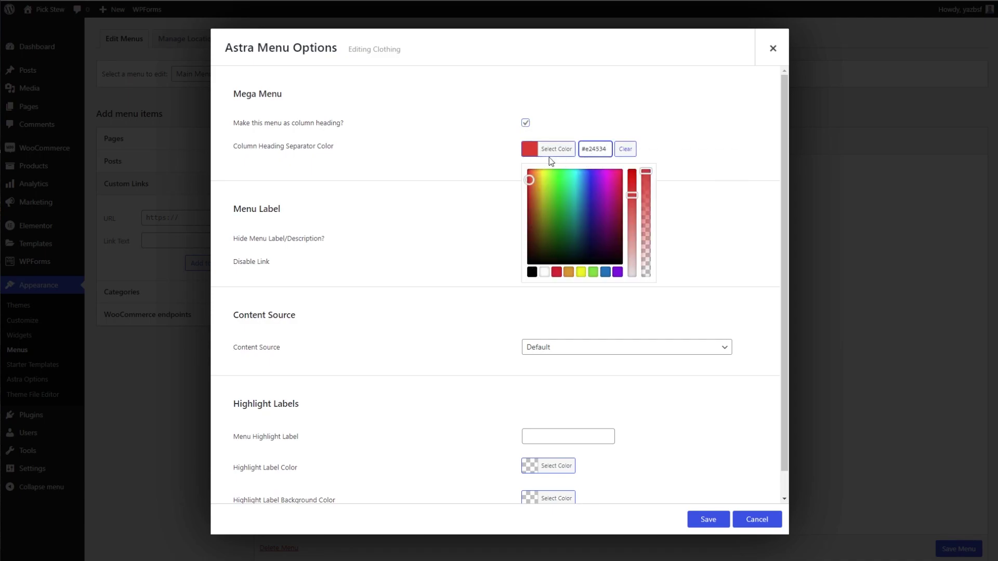
{"action": "left_click", "coordinate": [585, 117]}
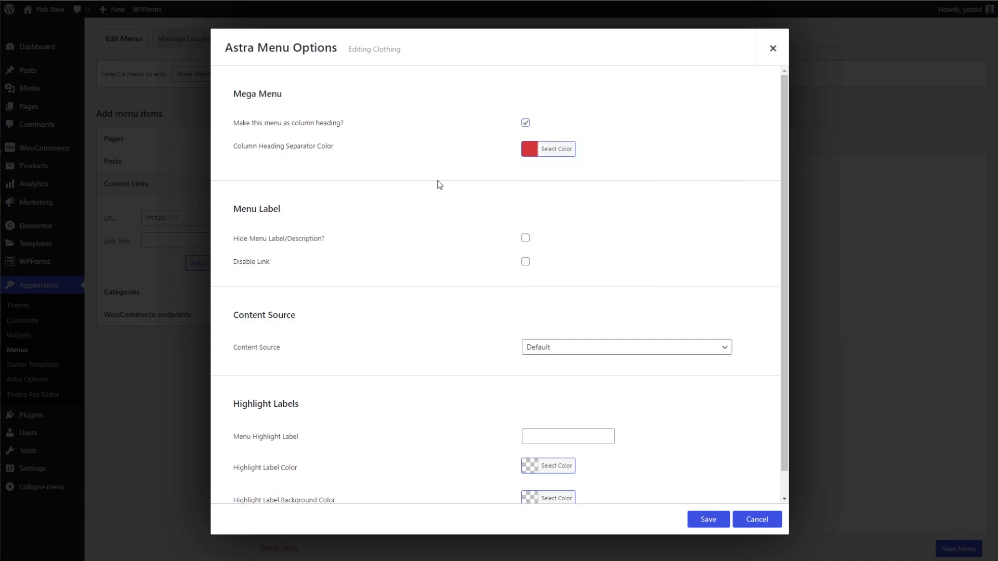
Disable the Clothing heading's link, and save its menu options and the Main Menu
{"action": "scroll", "coordinate": [415, 184], "scroll_direction": "down", "scroll_amount": 1}
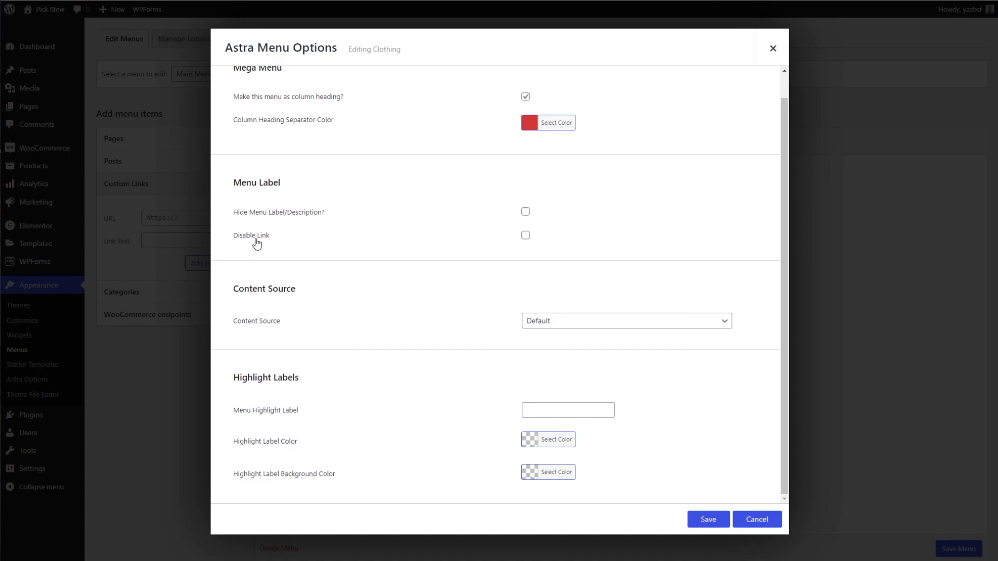
{"action": "left_click", "coordinate": [525, 236]}
{"action": "left_click", "coordinate": [703, 520]}
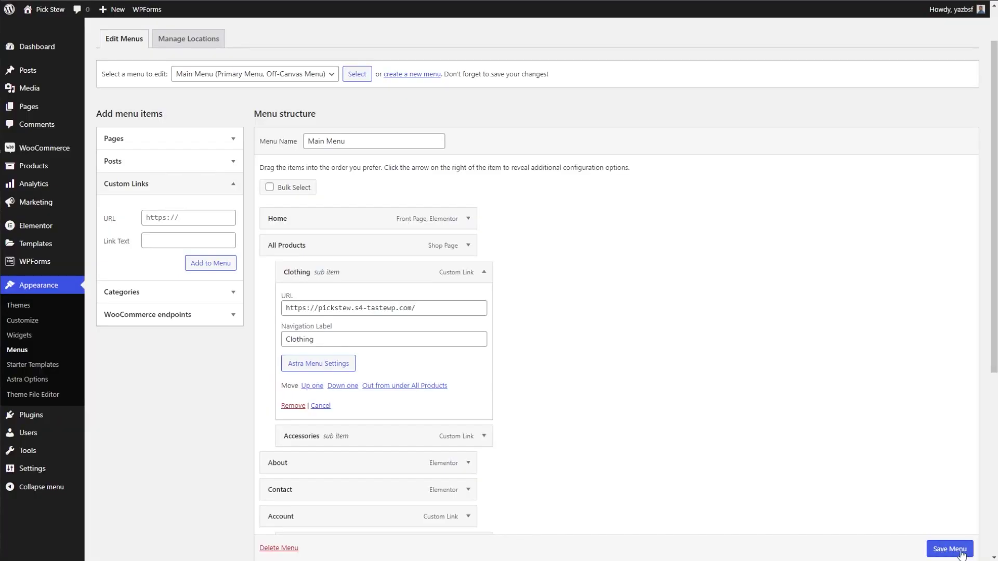
{"action": "left_click", "coordinate": [950, 549]}
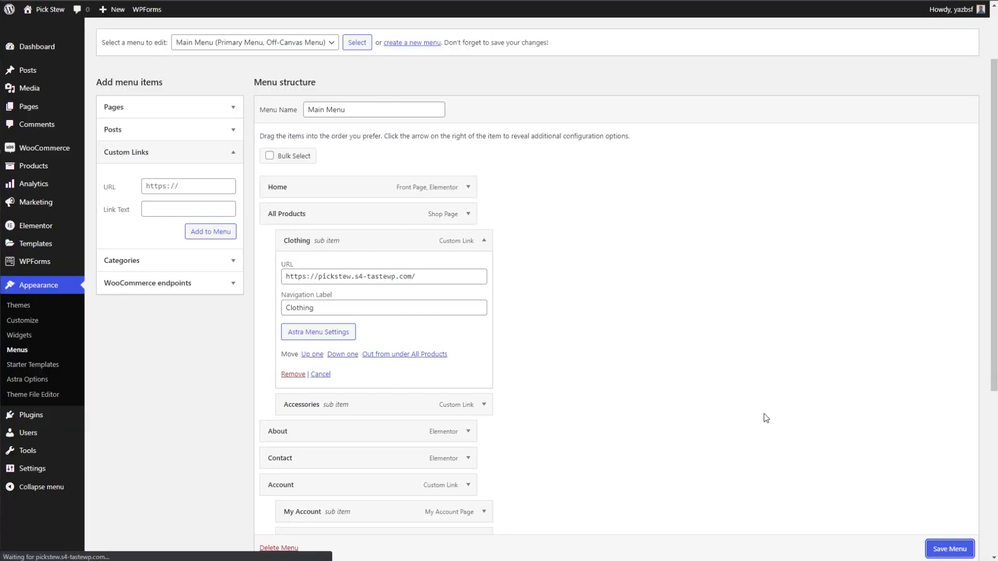
Make the Accessories sub item a column heading with a red separator and disabled link, and save its options and the Main Menu
{"action": "left_click", "coordinate": [484, 351]}
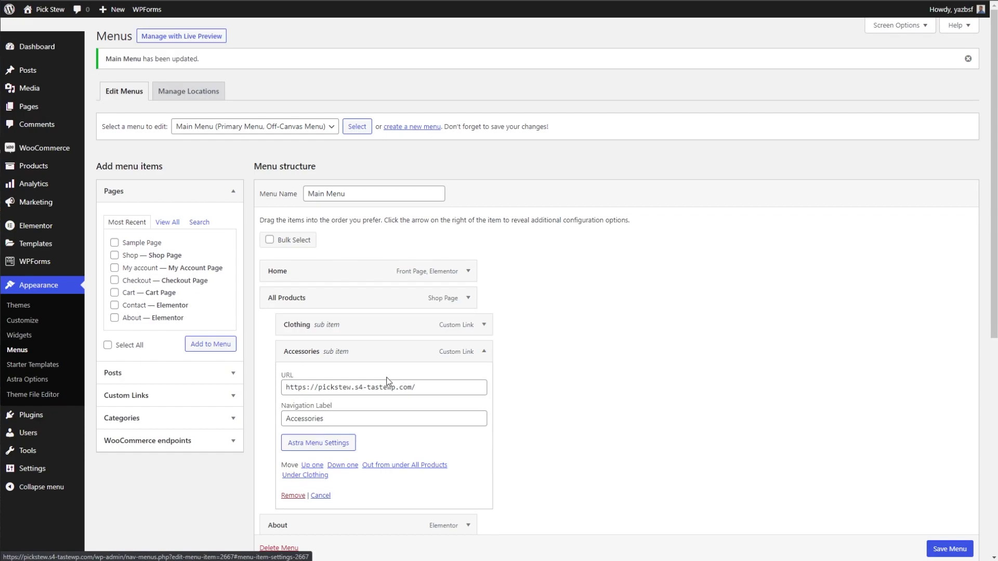
{"action": "left_click", "coordinate": [307, 443]}
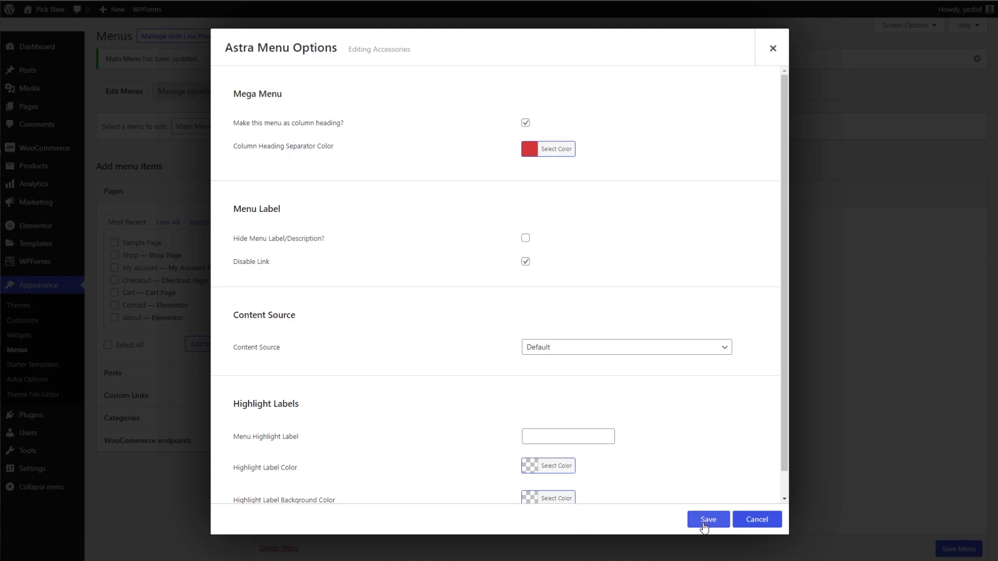
{"action": "left_click", "coordinate": [703, 520]}
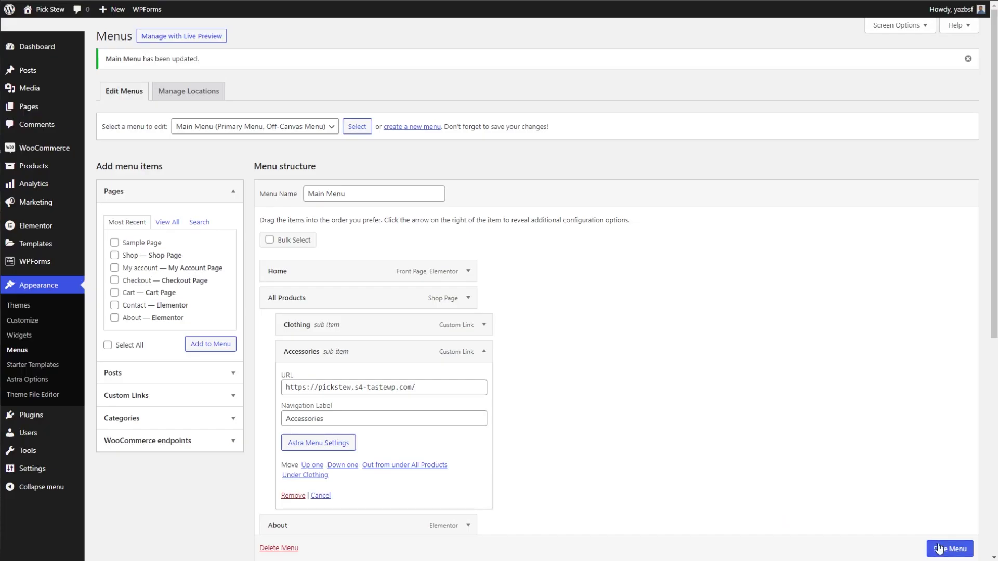
{"action": "scroll", "coordinate": [939, 549], "scroll_direction": "down", "scroll_amount": 1}
{"action": "left_click", "coordinate": [944, 553]}
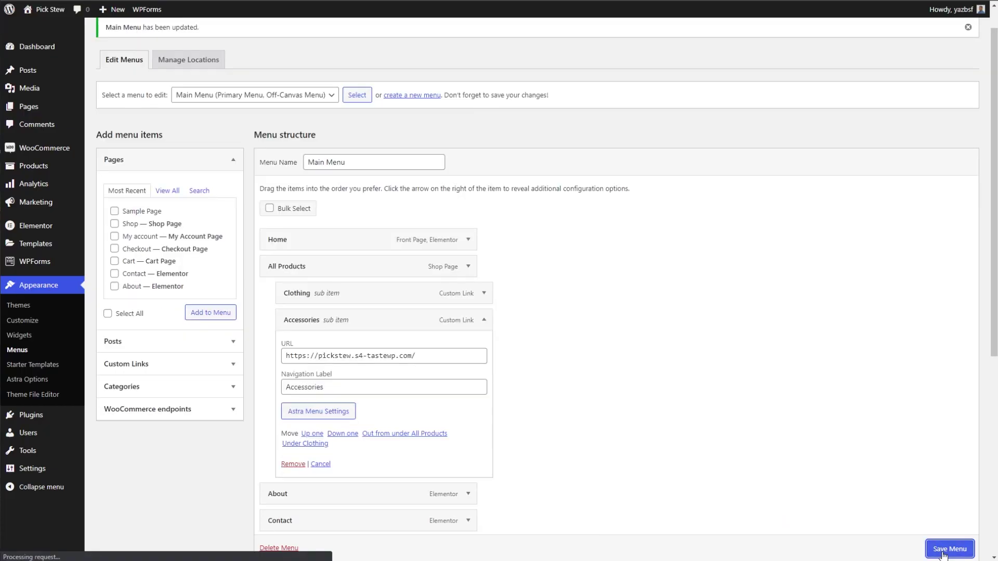
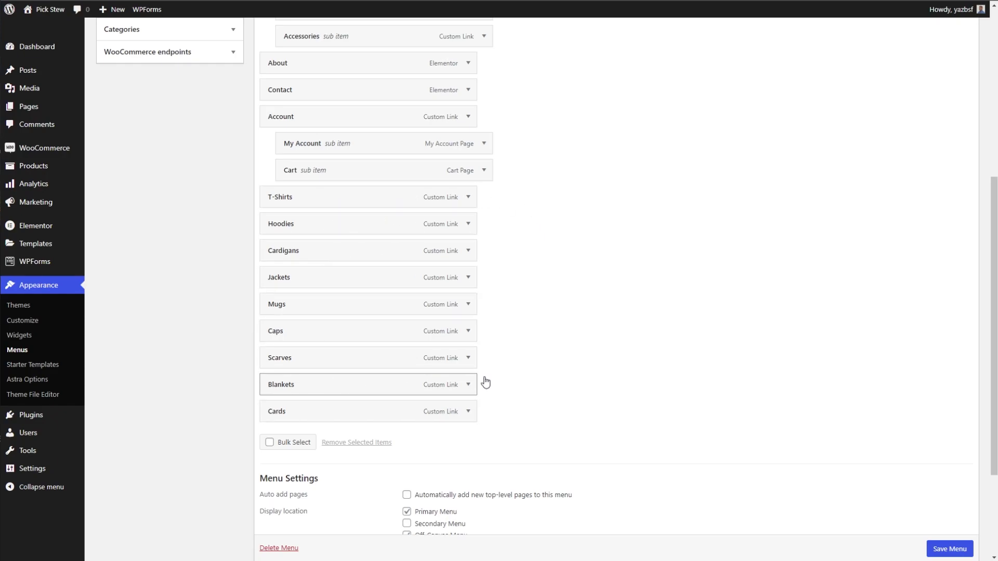
Nest the T-Shirts, Hoodies, Cardigans and Jackets links as sub items under Clothing, in that order
{"action": "scroll", "coordinate": [496, 379], "scroll_direction": "up", "scroll_amount": 1}
{"action": "scroll", "coordinate": [494, 379], "scroll_direction": "up", "scroll_amount": 3}
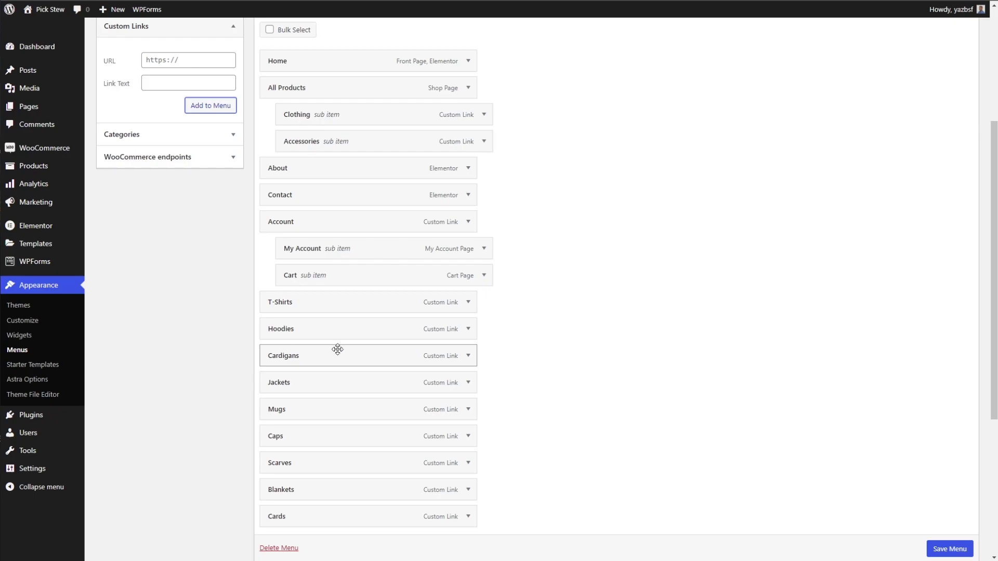
{"action": "left_click_drag", "start_coordinate": [314, 310], "coordinate": [383, 148]}
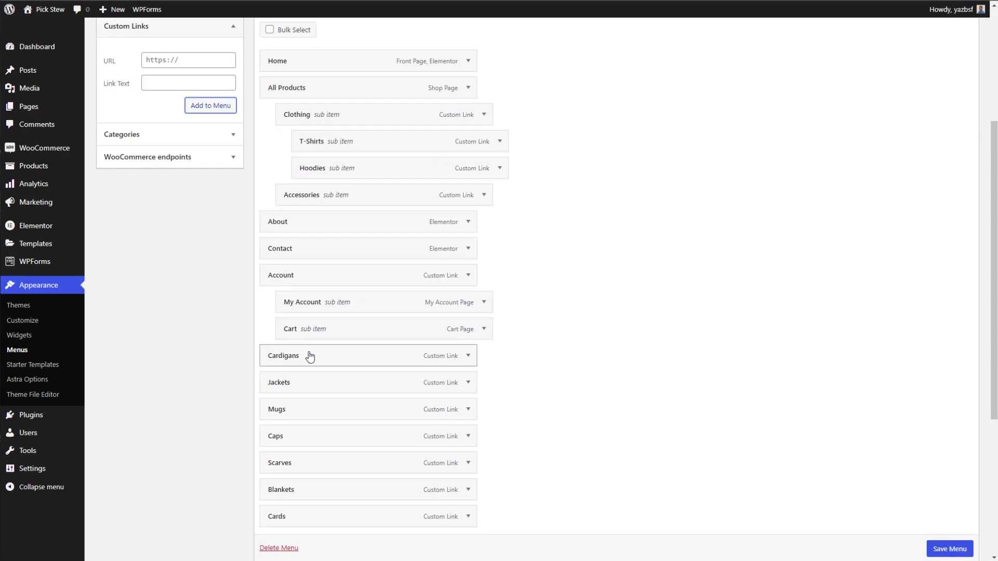
{"action": "left_click_drag", "start_coordinate": [310, 357], "coordinate": [347, 200]}
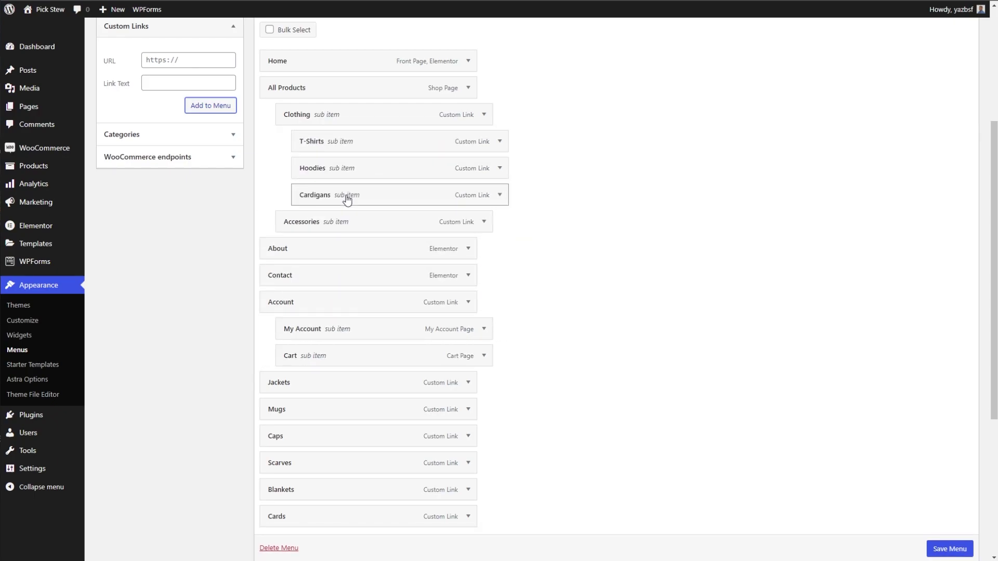
{"action": "left_click_drag", "start_coordinate": [315, 390], "coordinate": [354, 222]}
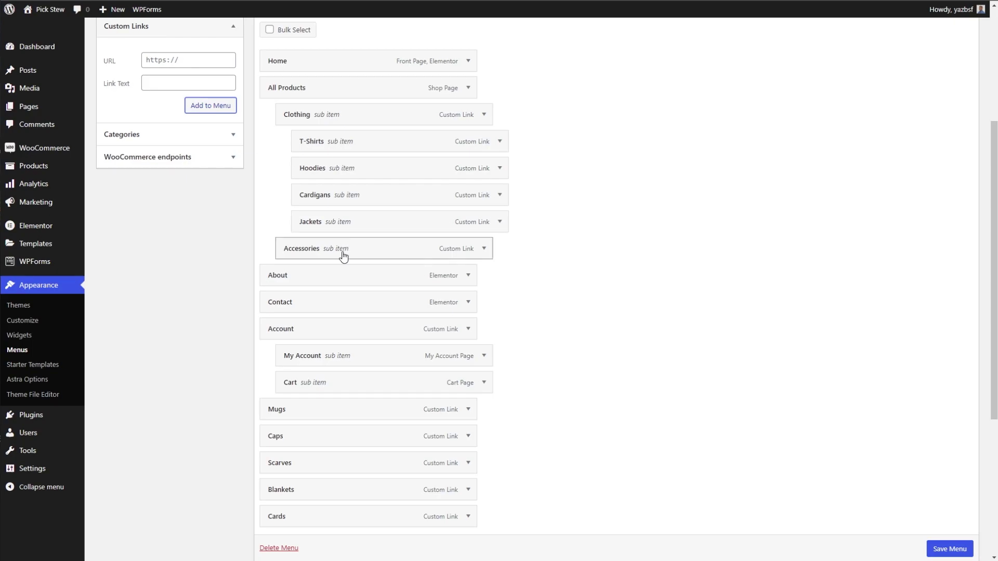
Nest the Mugs, Caps, Scarves and Blankets links as sub items under Accessories, in that order
{"action": "left_click_drag", "start_coordinate": [334, 409], "coordinate": [370, 281]}
{"action": "left_click_drag", "start_coordinate": [276, 436], "coordinate": [330, 311]}
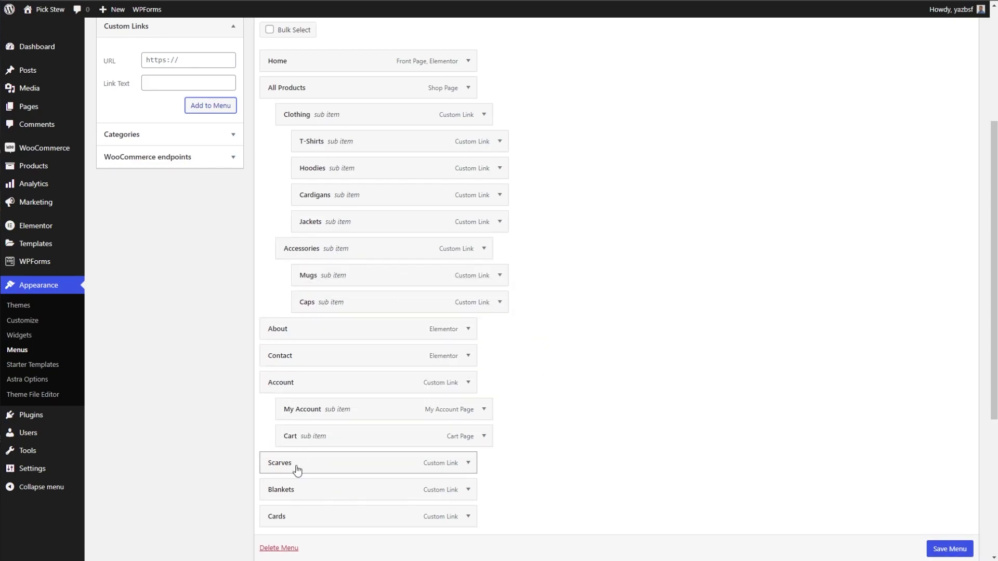
{"action": "left_click_drag", "start_coordinate": [298, 471], "coordinate": [332, 338]}
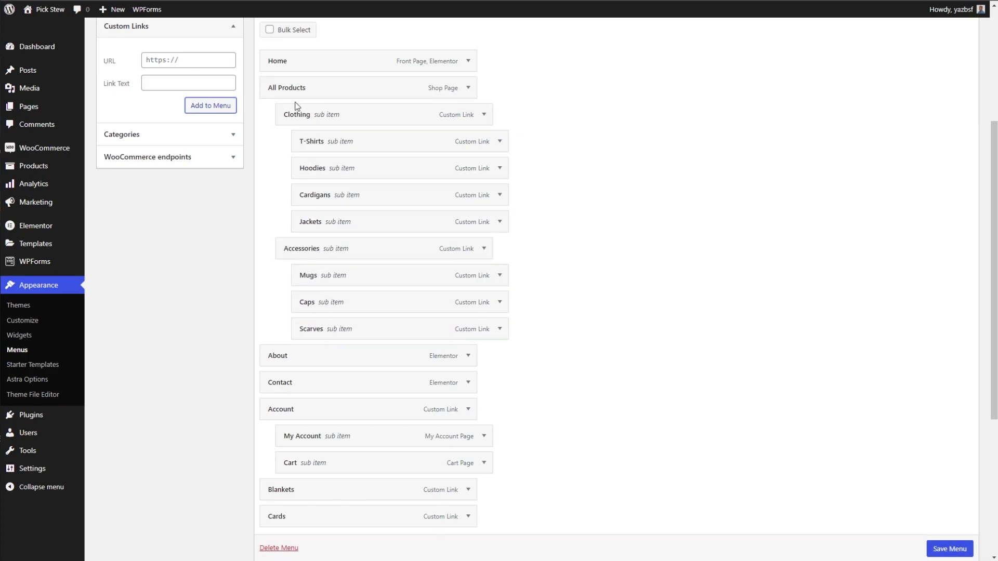
{"action": "left_click_drag", "start_coordinate": [320, 493], "coordinate": [344, 353]}
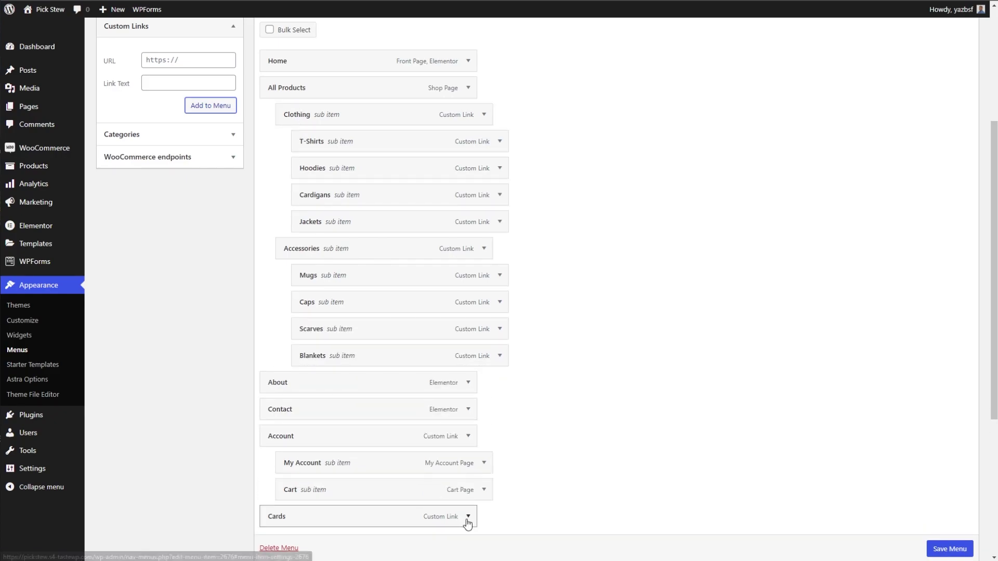
Remove the Cards custom link from the Main Menu
{"action": "left_click", "coordinate": [468, 517]}
{"action": "scroll", "coordinate": [307, 487], "scroll_direction": "down", "scroll_amount": 2}
{"action": "scroll", "coordinate": [307, 487], "scroll_direction": "down", "scroll_amount": 1}
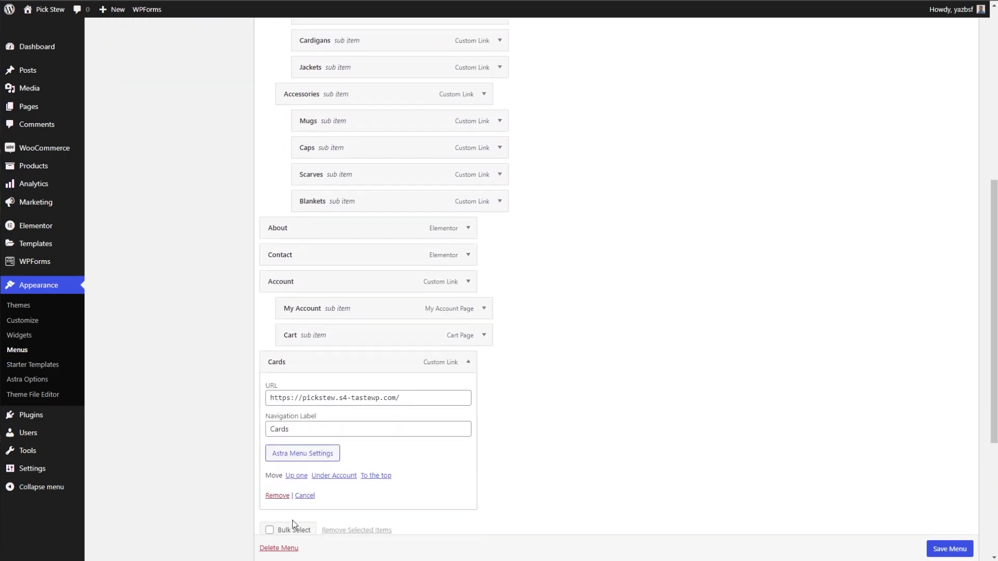
{"action": "left_click", "coordinate": [273, 494]}
{"action": "scroll", "coordinate": [515, 383], "scroll_direction": "up", "scroll_amount": 3}
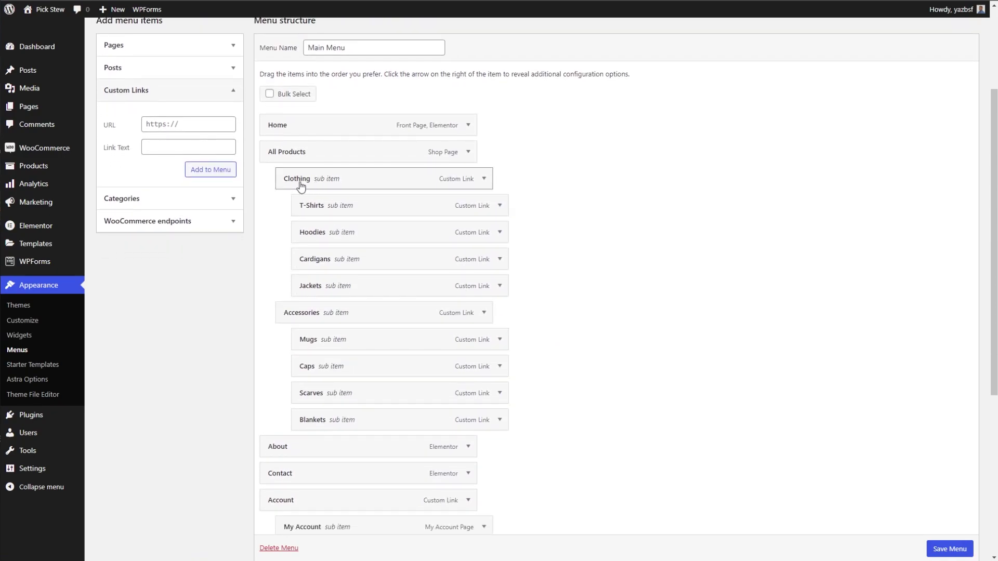
Save the Main Menu and check the All Products mega menu on the site's home page
{"action": "left_click", "coordinate": [949, 550]}
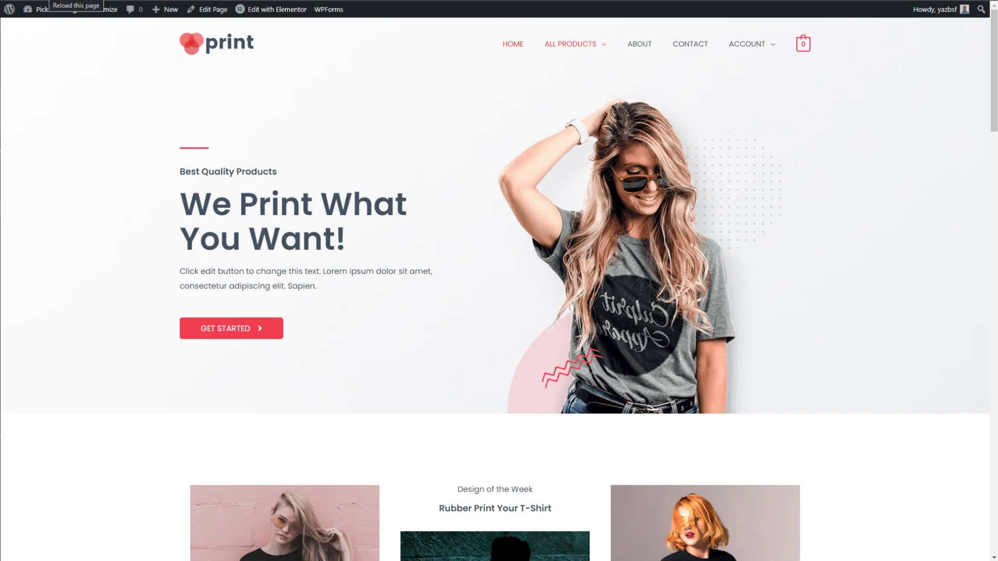
{"action": "mouse_move", "coordinate": [596, 56]}
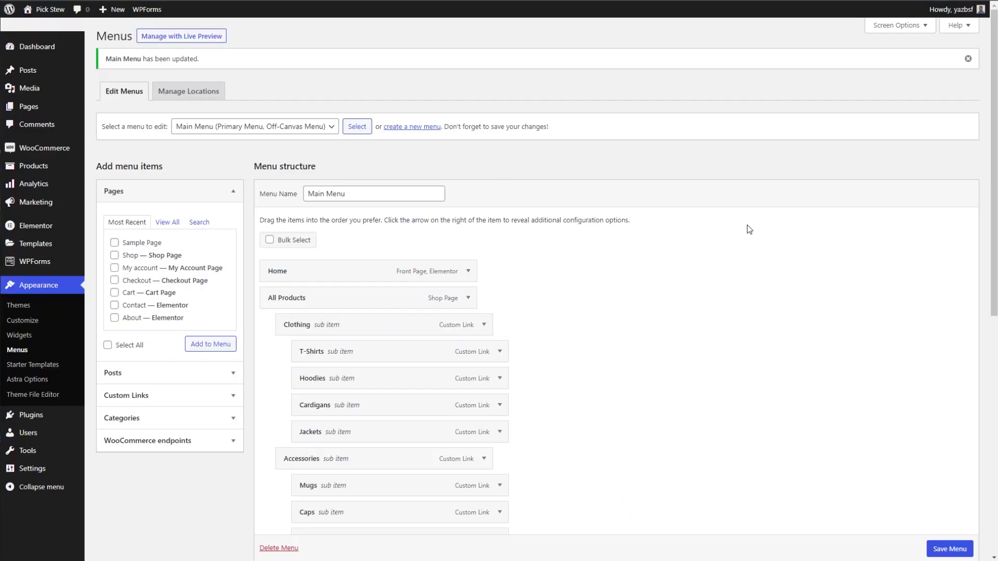
{"action": "scroll", "coordinate": [750, 230], "scroll_direction": "down", "scroll_amount": 2}
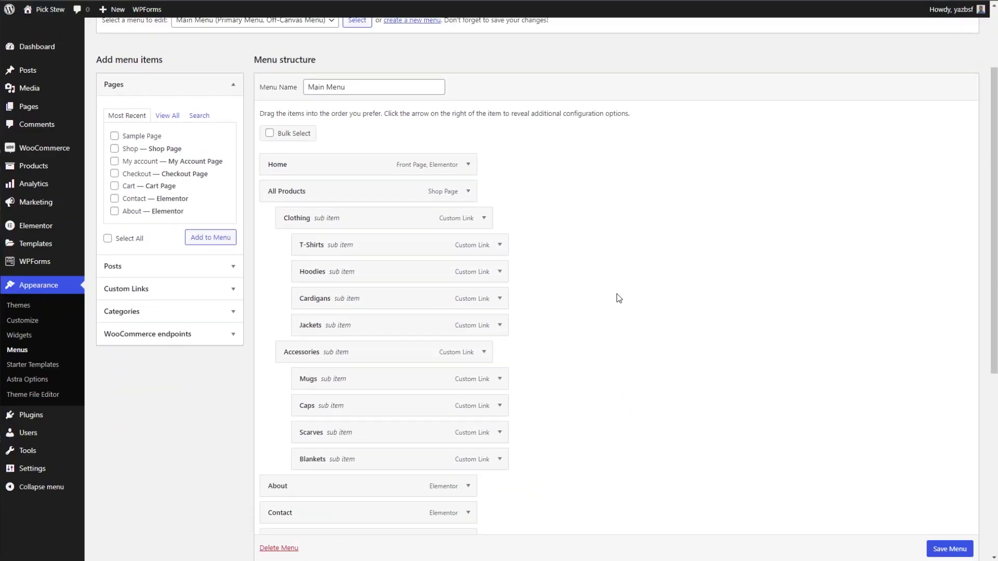
{"action": "left_click", "coordinate": [233, 294]}
{"action": "left_click", "coordinate": [163, 188]}
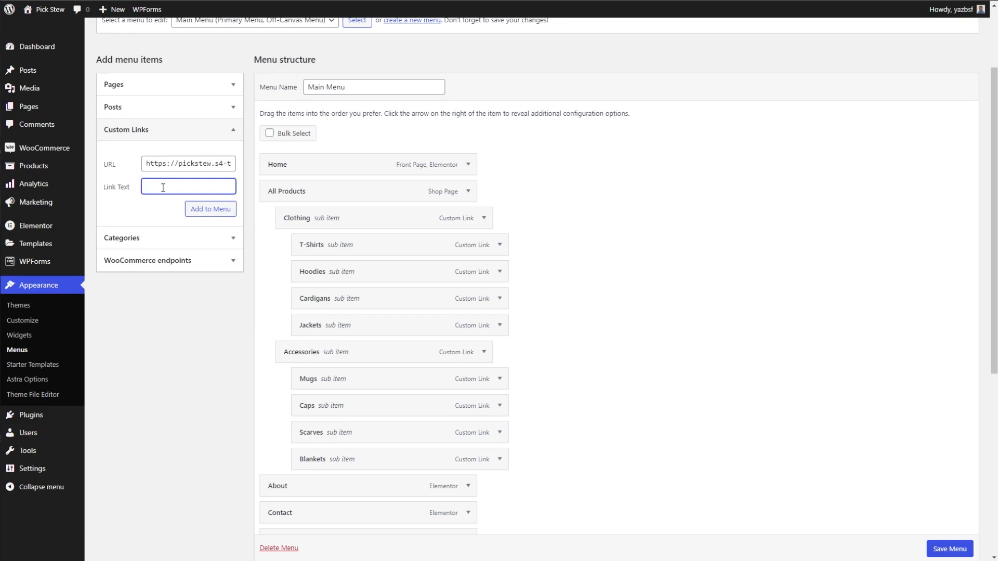
{"action": "type", "text": "Featured"}
{"action": "left_click", "coordinate": [214, 210]}
{"action": "scroll", "coordinate": [434, 311], "scroll_direction": "down", "scroll_amount": 1}
{"action": "scroll", "coordinate": [433, 311], "scroll_direction": "down", "scroll_amount": 2}
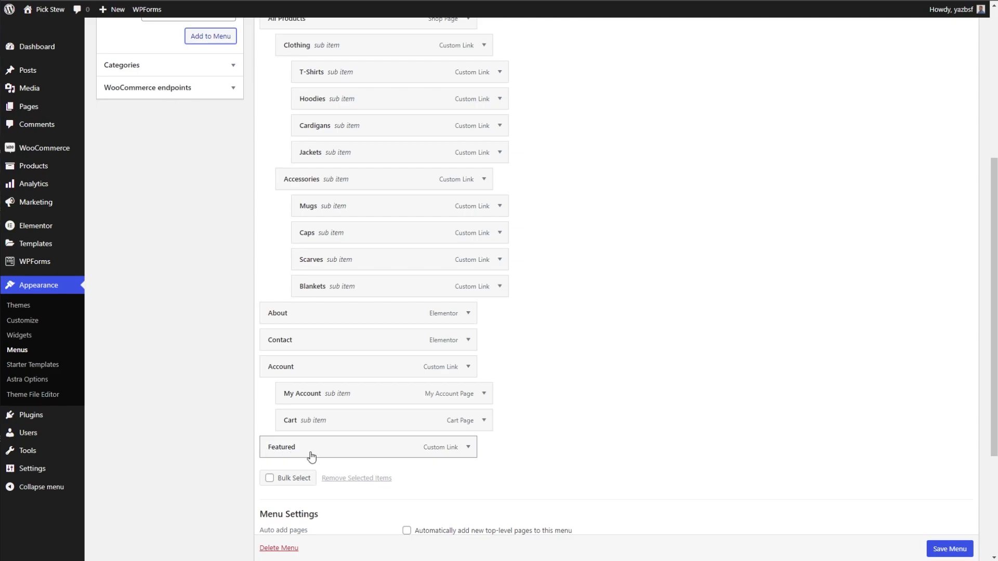
{"action": "scroll", "coordinate": [389, 423], "scroll_direction": "up", "scroll_amount": 1}
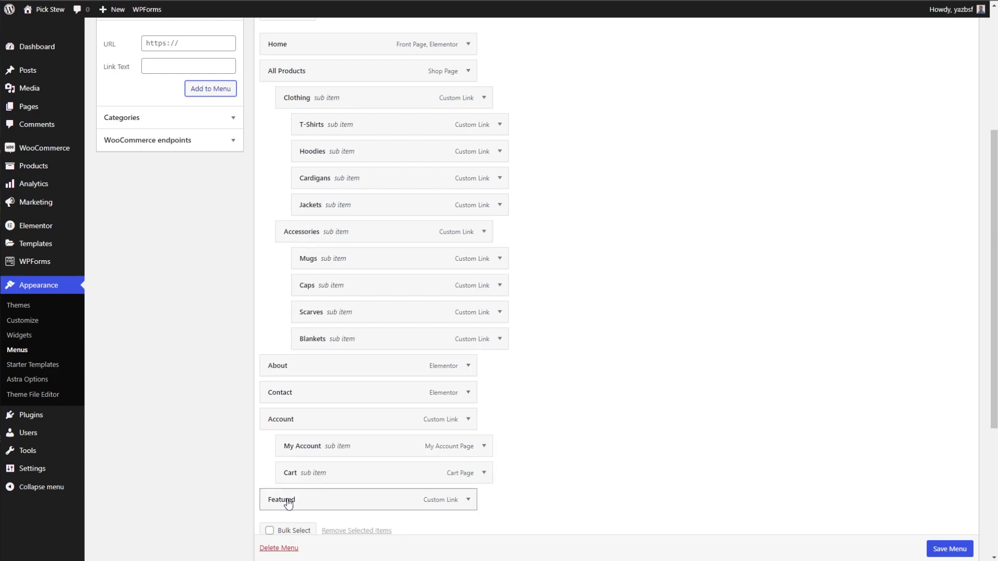
{"action": "left_click_drag", "start_coordinate": [286, 500], "coordinate": [310, 369]}
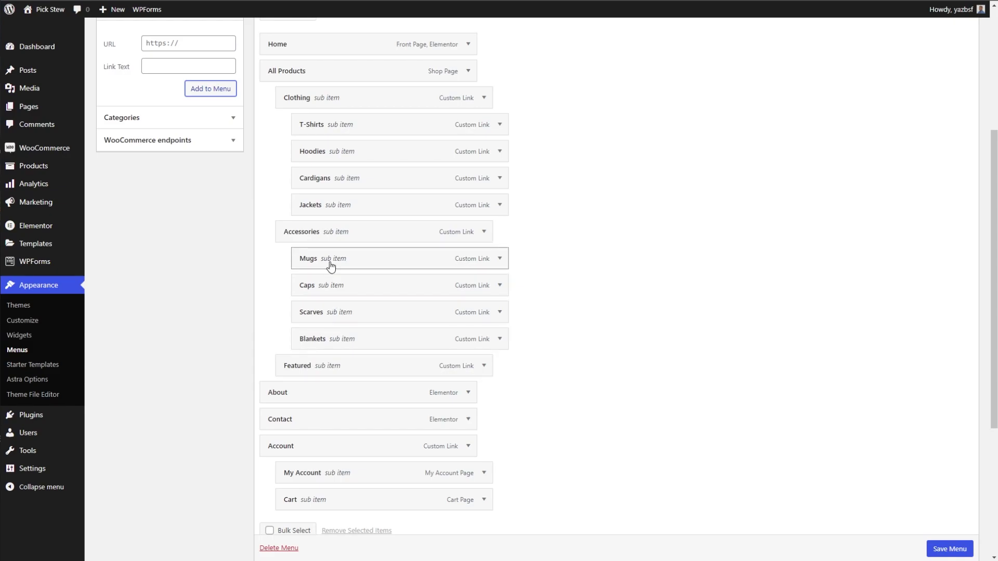
Set the Featured sub item's content source to Widget in its Astra menu settings
{"action": "left_click", "coordinate": [484, 366]}
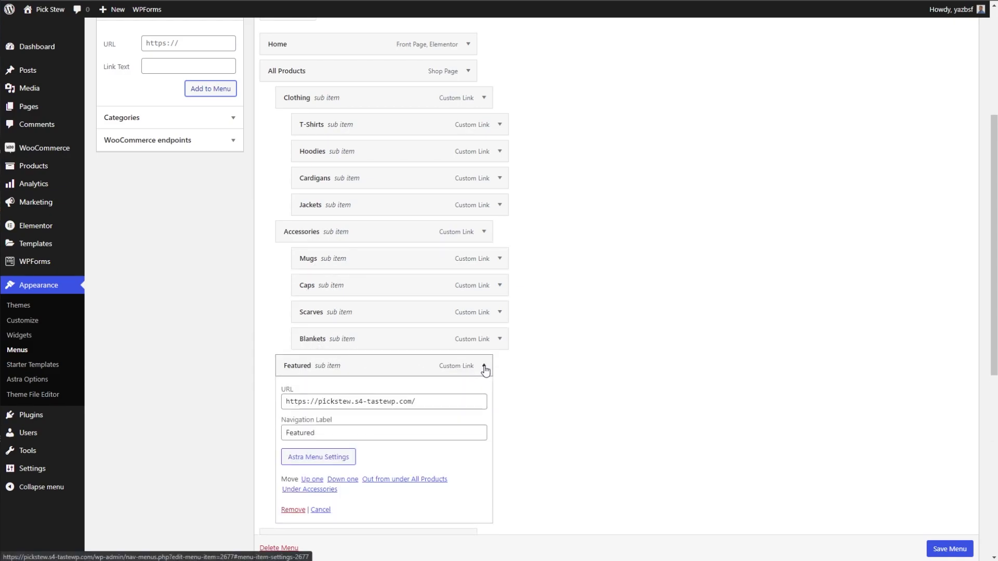
{"action": "left_click", "coordinate": [319, 458]}
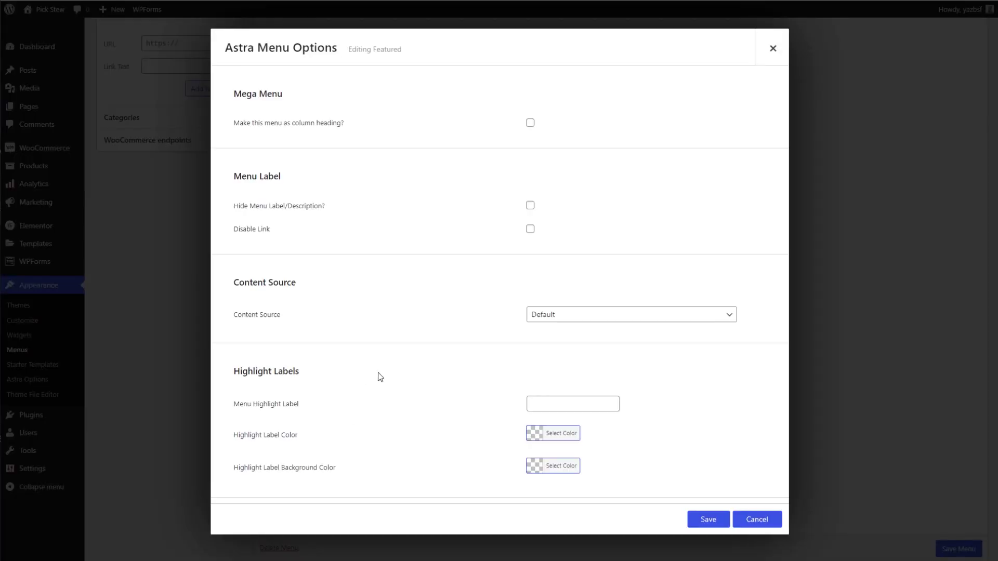
{"action": "left_click", "coordinate": [645, 317]}
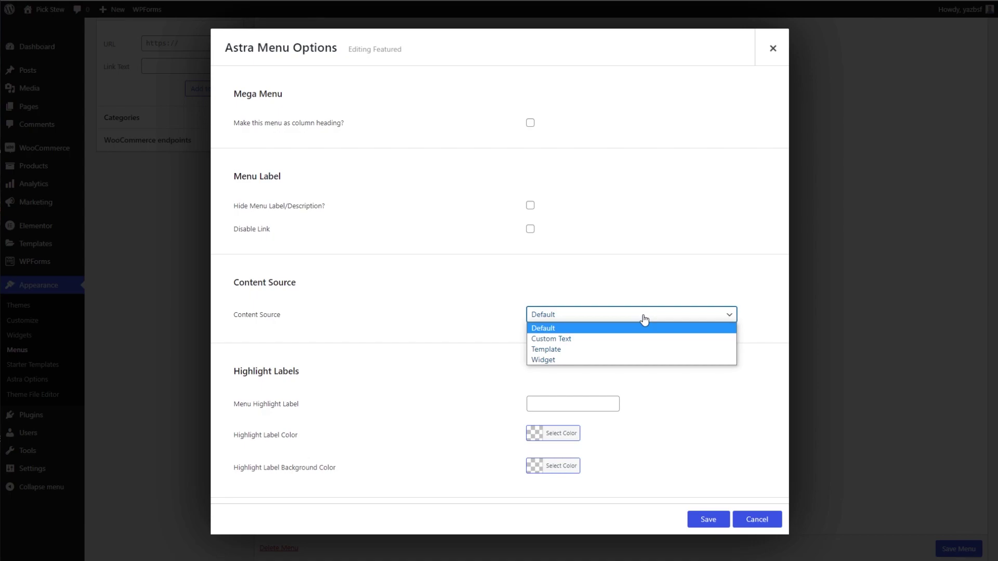
{"action": "left_click", "coordinate": [566, 352]}
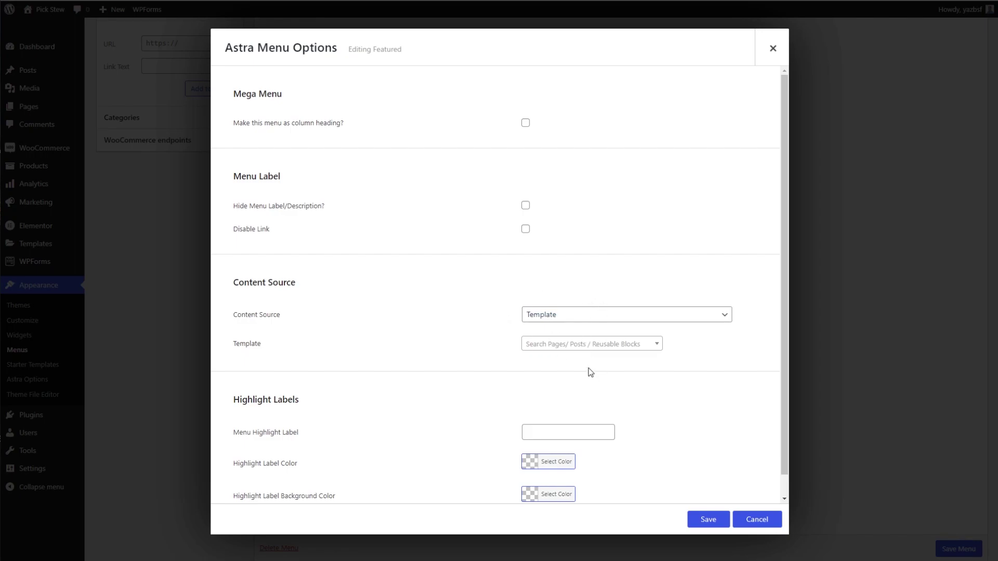
{"action": "left_click", "coordinate": [557, 319]}
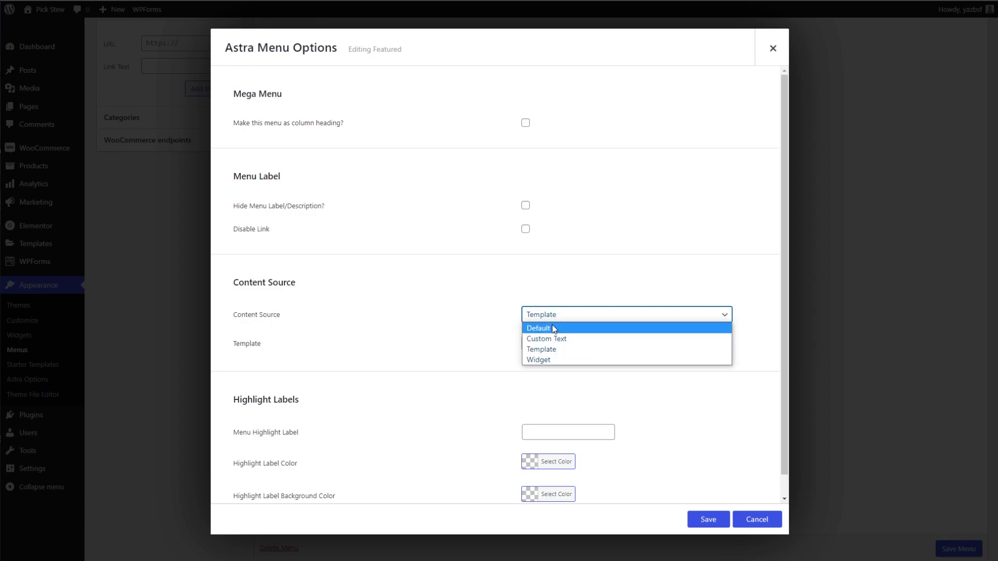
{"action": "left_click", "coordinate": [553, 360]}
Look through the available widgets and add an Image widget to the Featured item's content
{"action": "left_click", "coordinate": [551, 345]}
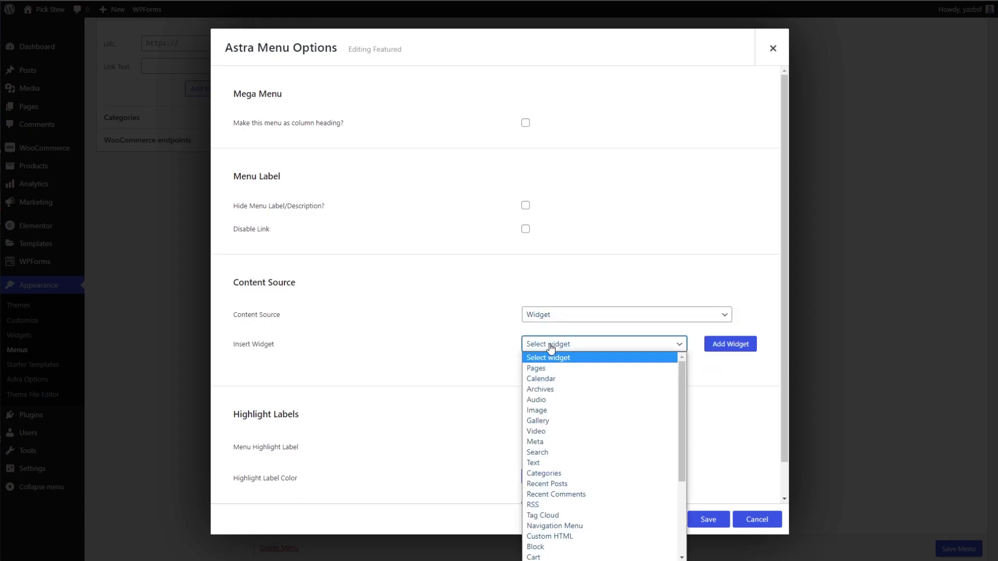
{"action": "scroll", "coordinate": [586, 387], "scroll_direction": "down", "scroll_amount": 4}
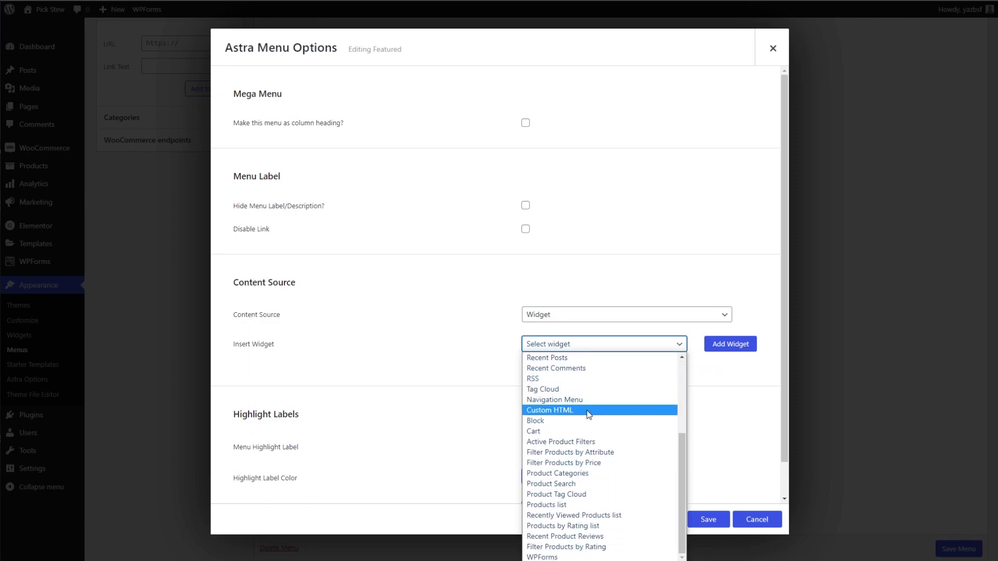
{"action": "scroll", "coordinate": [589, 414], "scroll_direction": "up", "scroll_amount": 4}
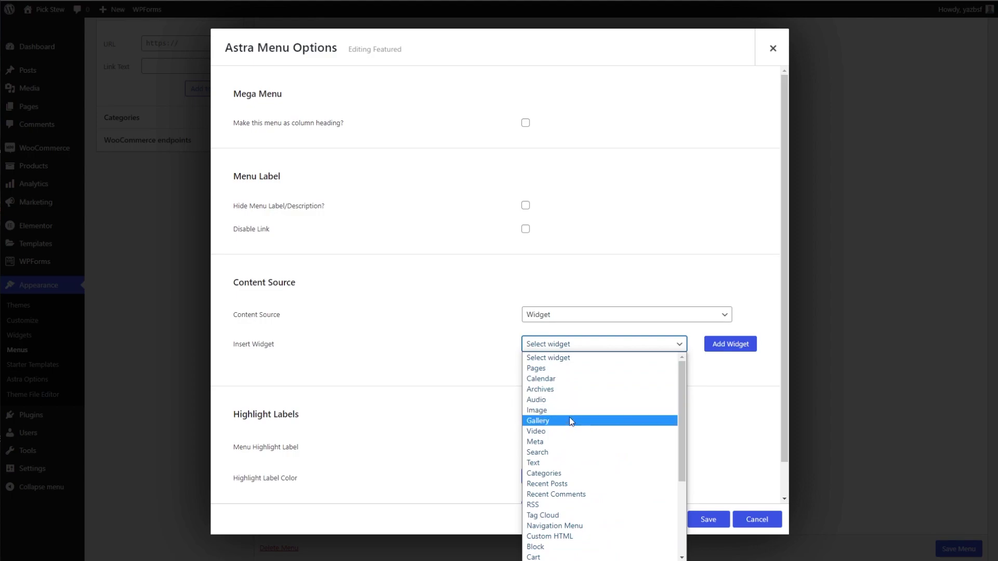
{"action": "scroll", "coordinate": [598, 463], "scroll_direction": "down", "scroll_amount": 4}
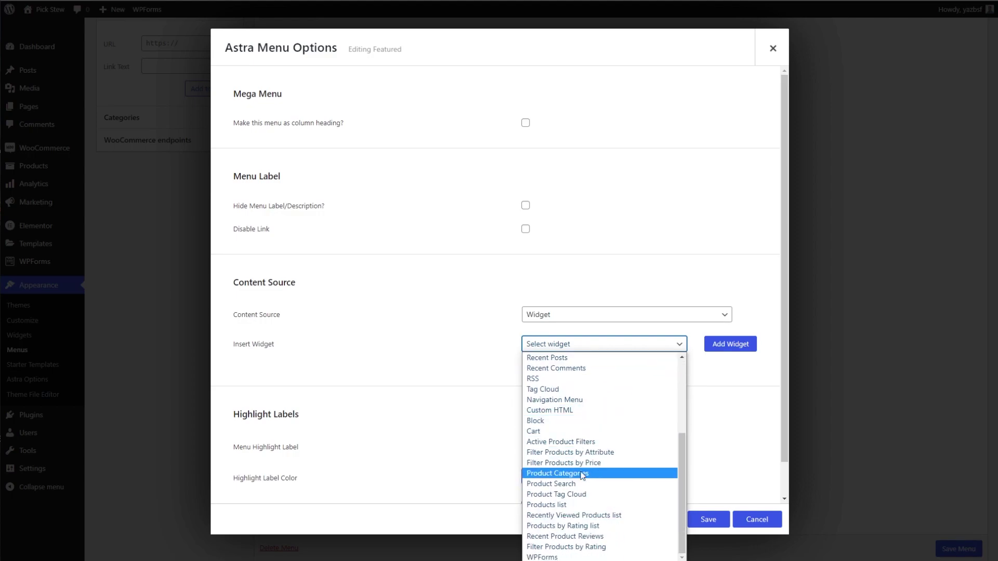
{"action": "scroll", "coordinate": [588, 424], "scroll_direction": "up", "scroll_amount": 4}
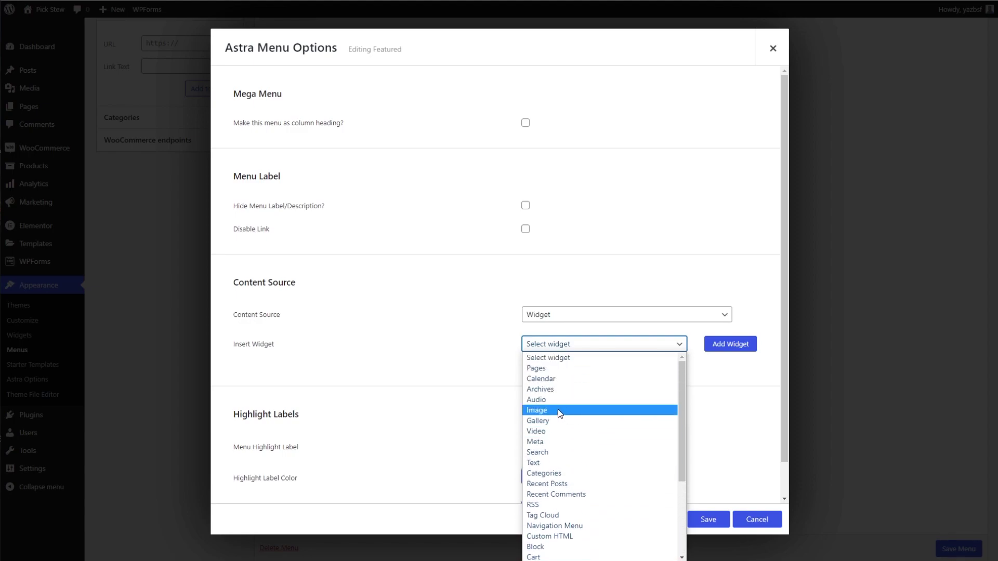
{"action": "left_click", "coordinate": [557, 410]}
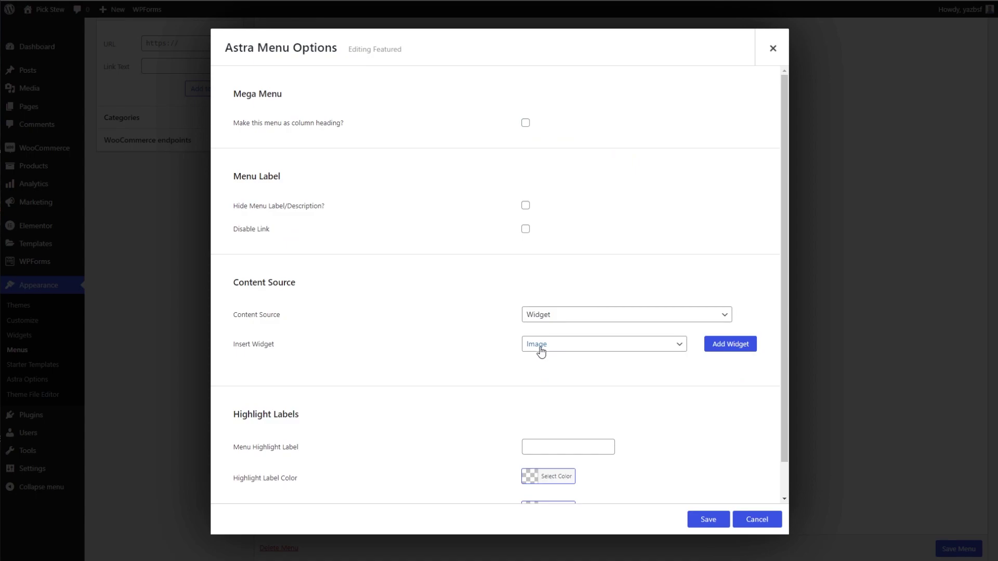
{"action": "left_click", "coordinate": [723, 352]}
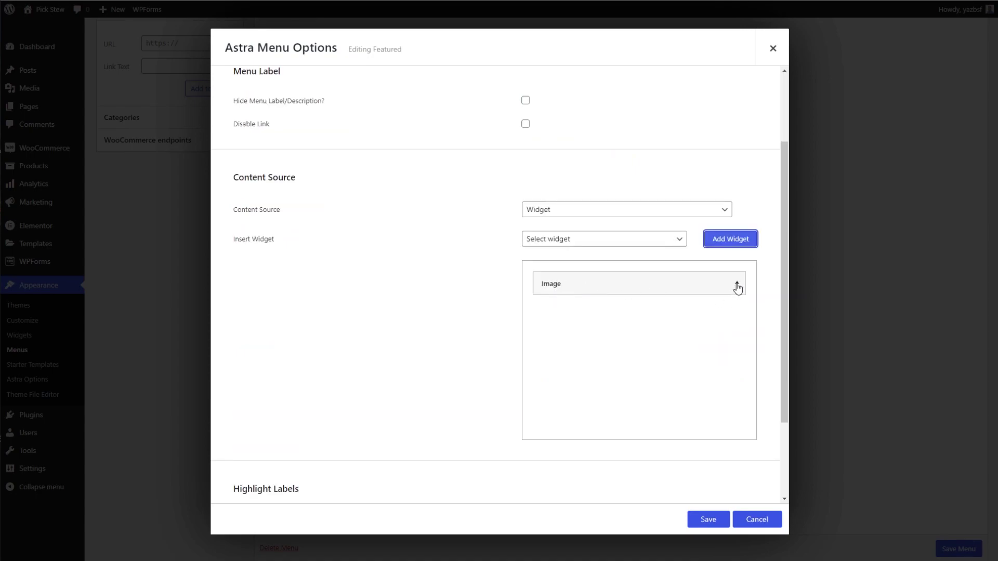
Add image-01.jpg from the media library to the Featured item's Image widget
{"action": "left_click", "coordinate": [738, 287]}
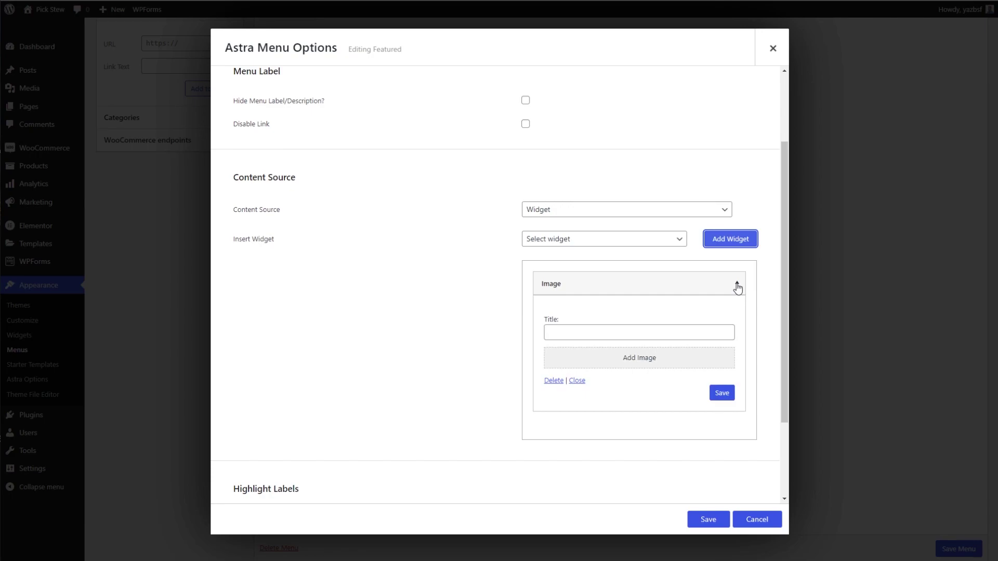
{"action": "left_click", "coordinate": [658, 363]}
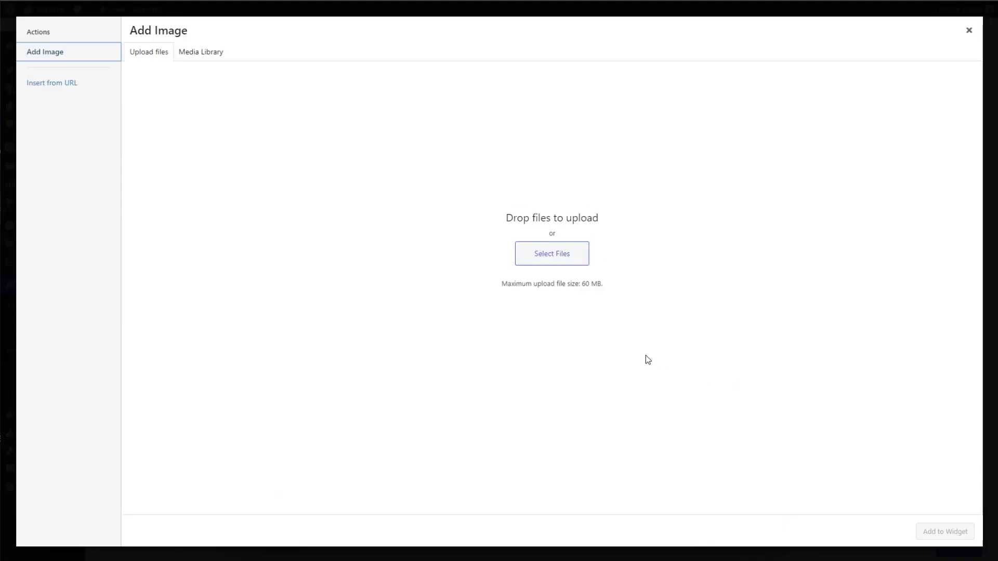
{"action": "left_click", "coordinate": [198, 54]}
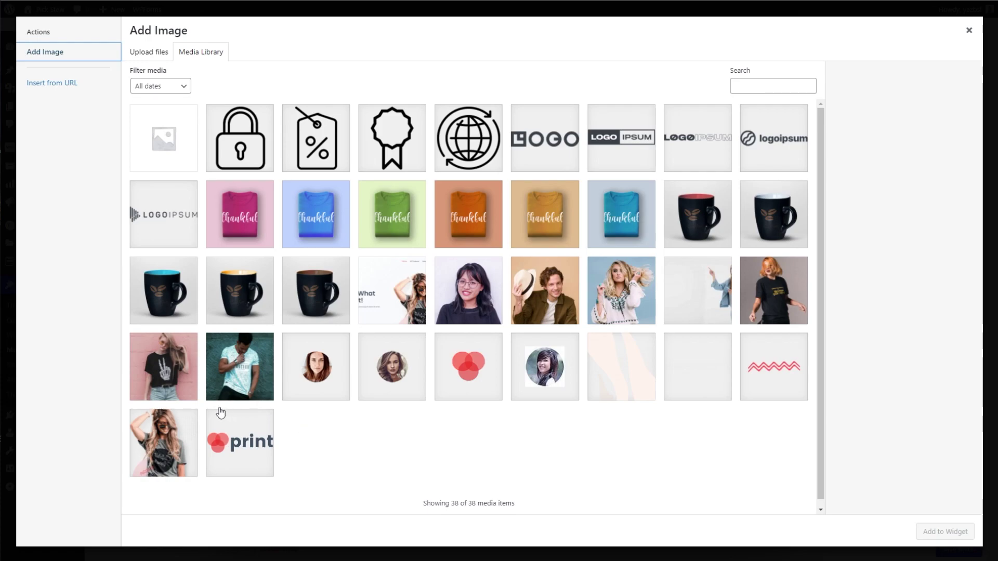
{"action": "left_click", "coordinate": [174, 370]}
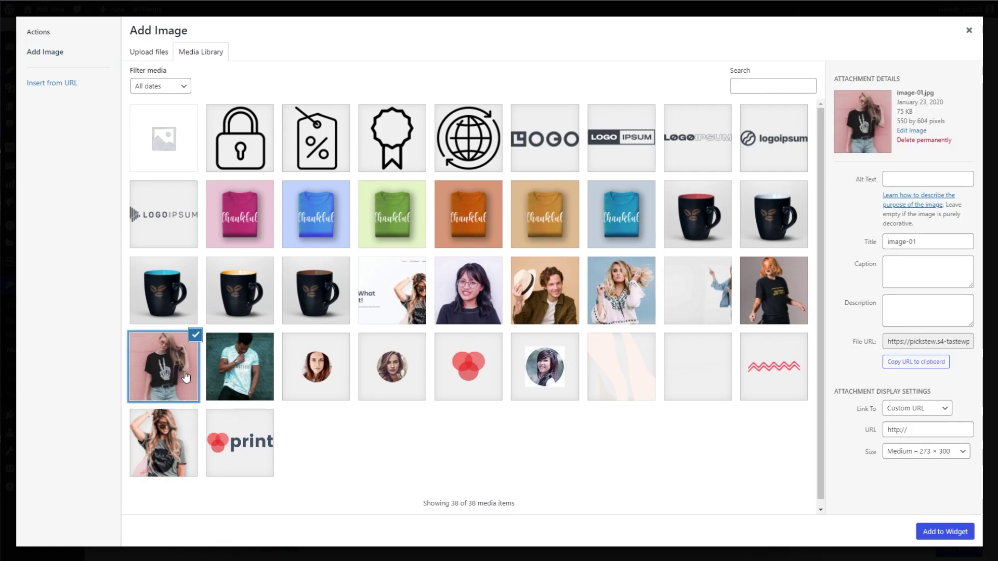
{"action": "left_click", "coordinate": [929, 535]}
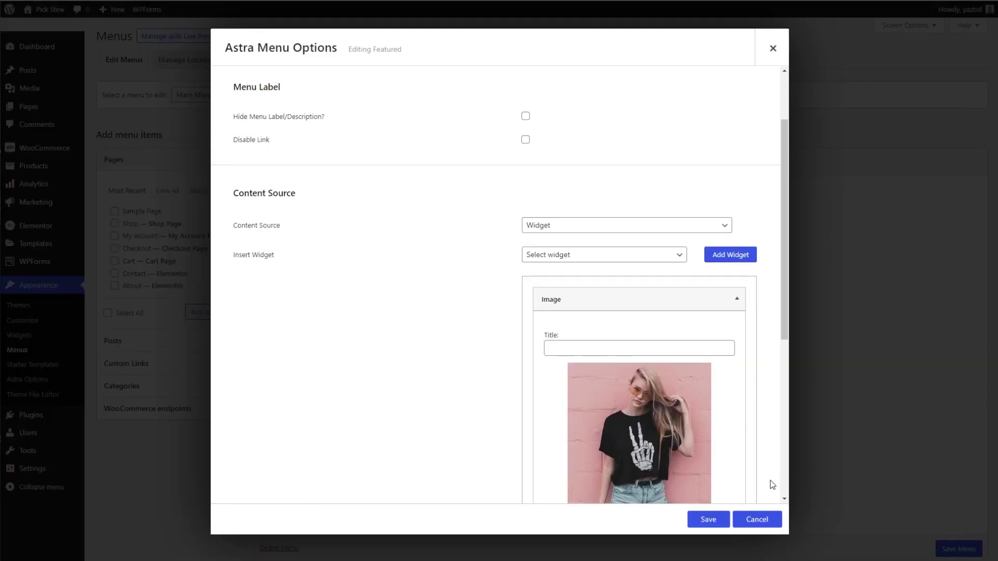
Title the Image widget Custom Tees, then save the widget and the Featured item's menu options
{"action": "scroll", "coordinate": [679, 444], "scroll_direction": "down", "scroll_amount": 2}
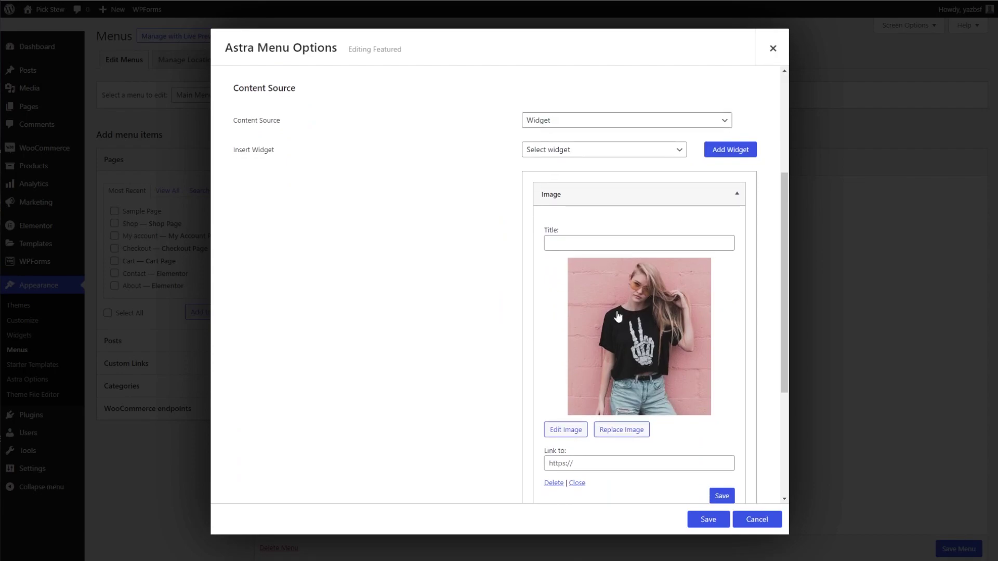
{"action": "left_click", "coordinate": [574, 242]}
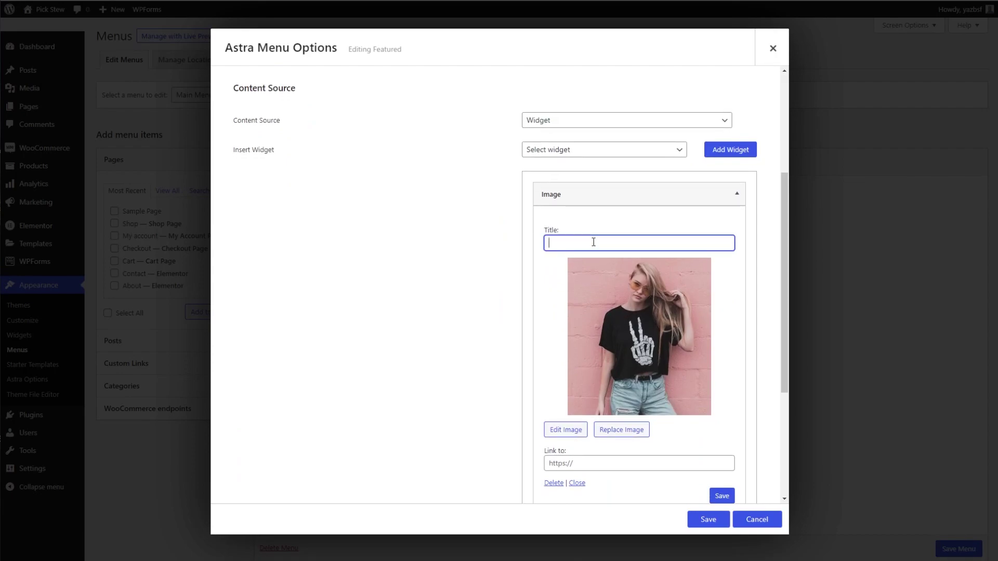
{"action": "type", "text": "Custom Tees"}
{"action": "scroll", "coordinate": [577, 319], "scroll_direction": "down", "scroll_amount": 2}
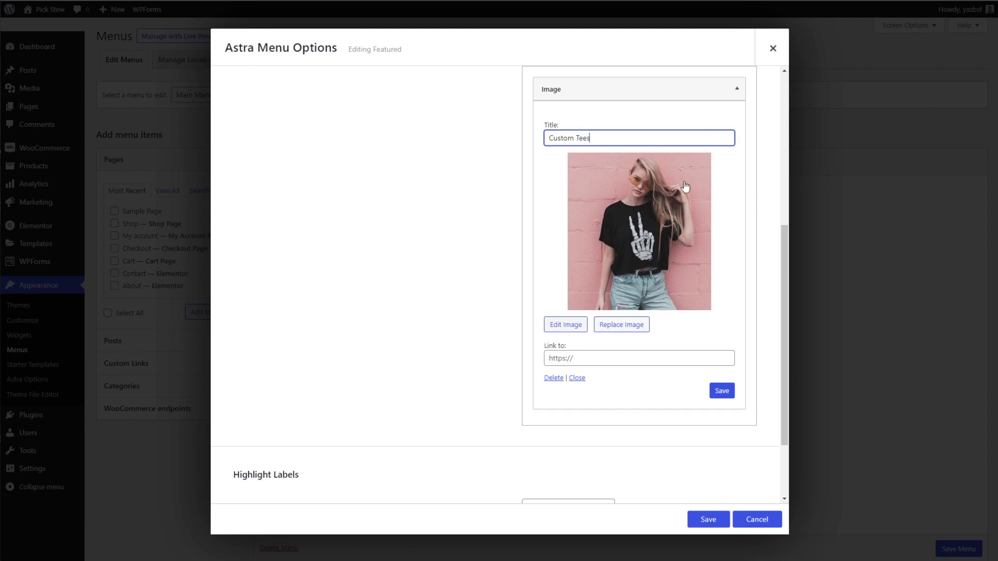
{"action": "left_click", "coordinate": [721, 392]}
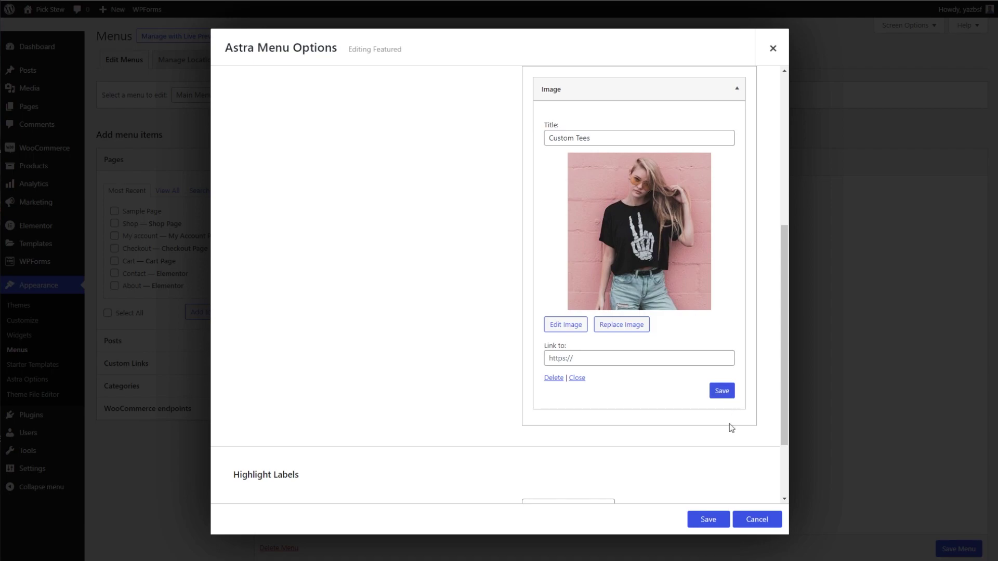
{"action": "left_click", "coordinate": [717, 521]}
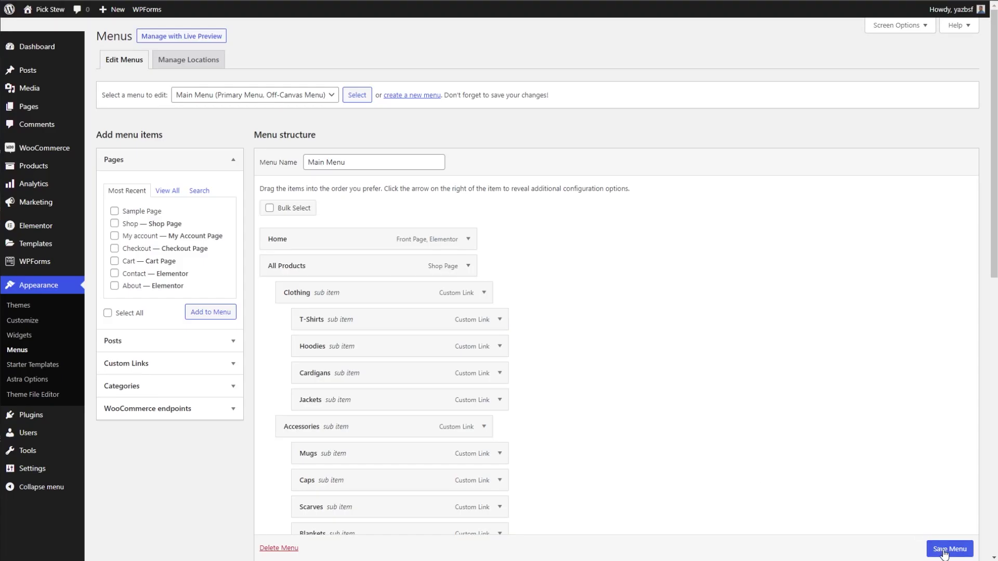
Save the Main Menu and check the Featured column of the All Products mega menu on the home page
{"action": "left_click", "coordinate": [949, 550]}
{"action": "scroll", "coordinate": [649, 534], "scroll_direction": "down", "scroll_amount": 1}
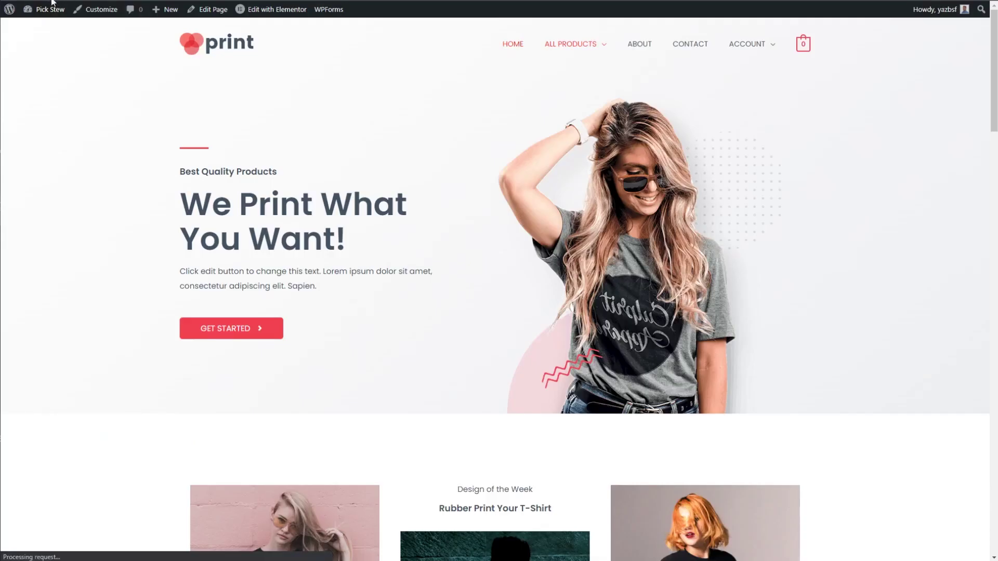
{"action": "mouse_move", "coordinate": [561, 59]}
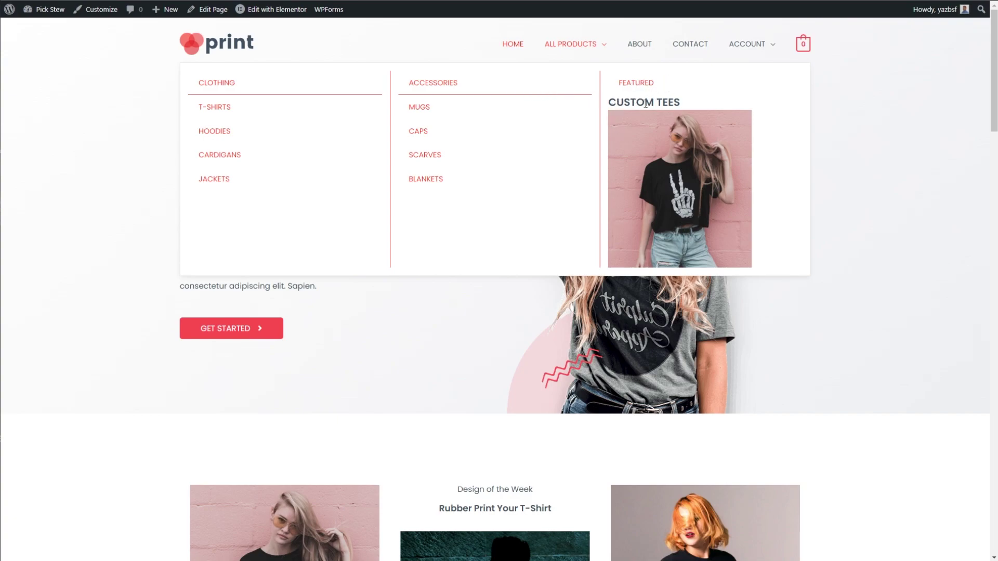
{"action": "left_click_drag", "start_coordinate": [681, 102], "coordinate": [609, 102]}
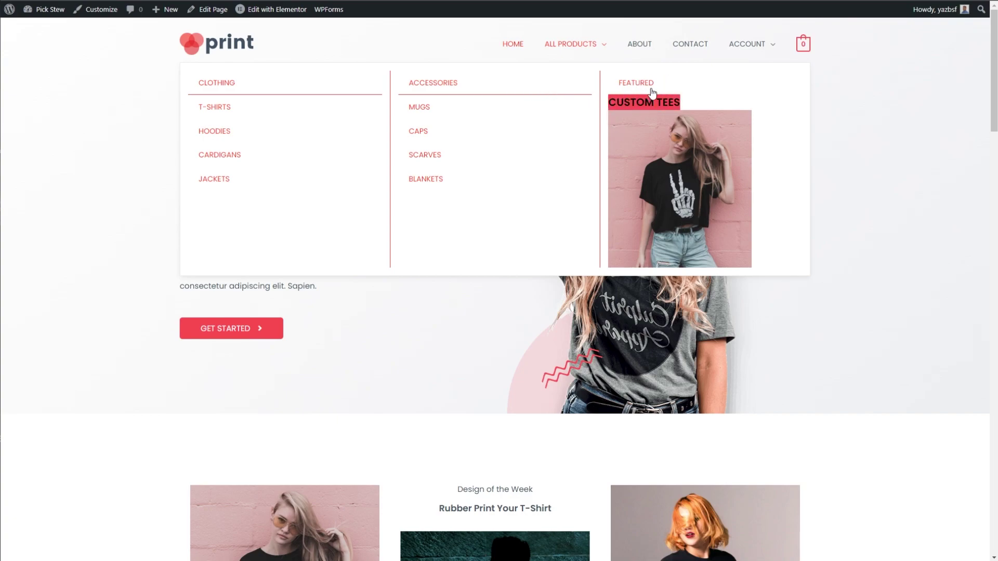
{"action": "left_click", "coordinate": [721, 104]}
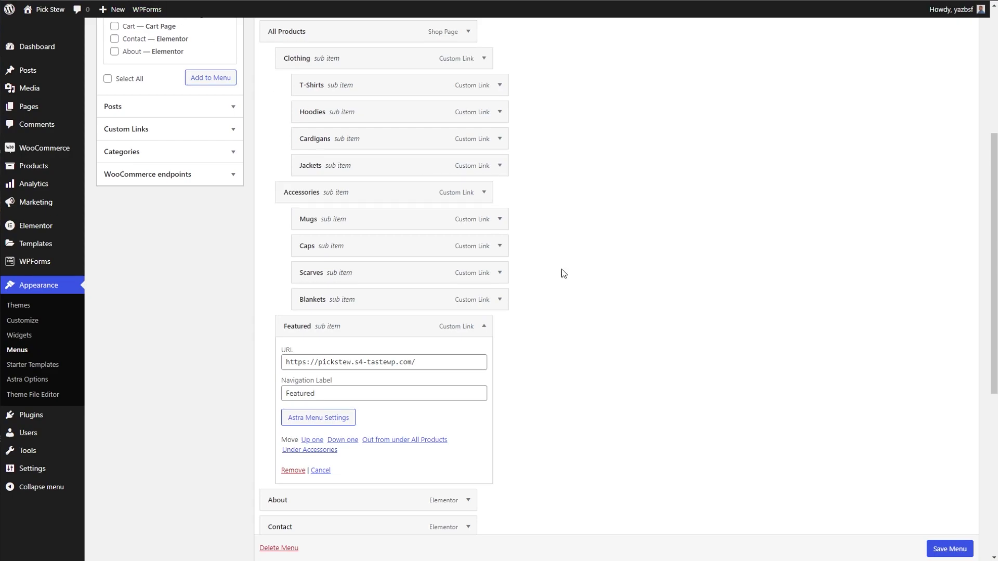
Make the Featured menu item a column heading with the separator color #e24534
{"action": "left_click", "coordinate": [323, 422]}
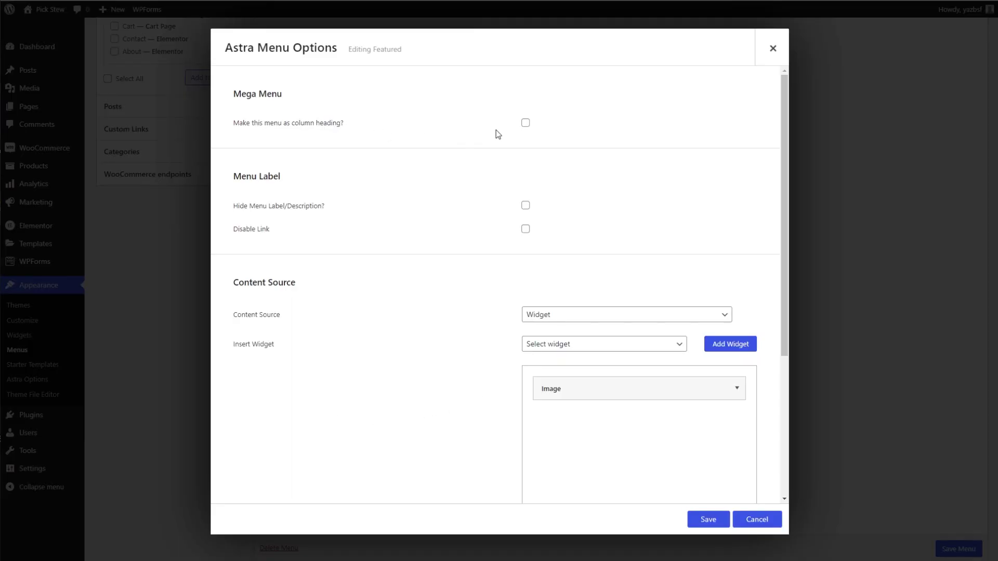
{"action": "left_click", "coordinate": [526, 124]}
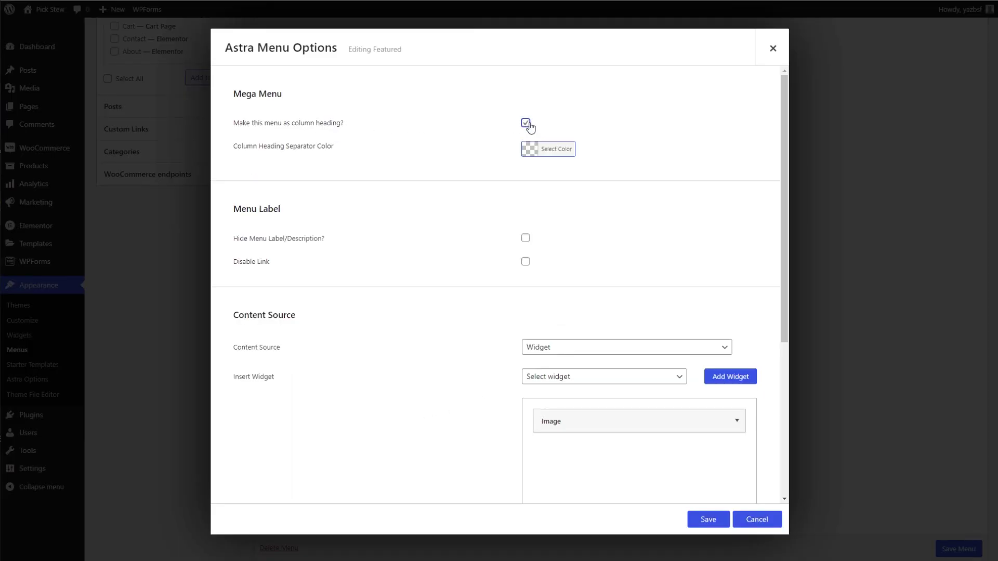
{"action": "left_click", "coordinate": [534, 157]}
{"action": "left_click", "coordinate": [598, 149]}
{"action": "left_click", "coordinate": [605, 169]}
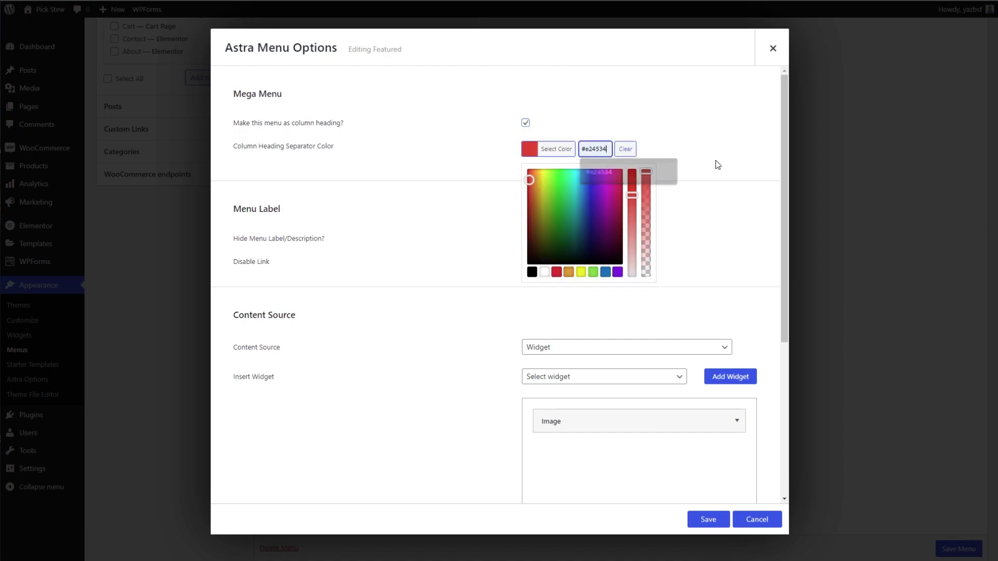
{"action": "left_click", "coordinate": [718, 165]}
Disable the Featured item's link, save its Astra menu options and collapse the item in the menu structure
{"action": "left_click", "coordinate": [526, 262]}
{"action": "left_click", "coordinate": [686, 520]}
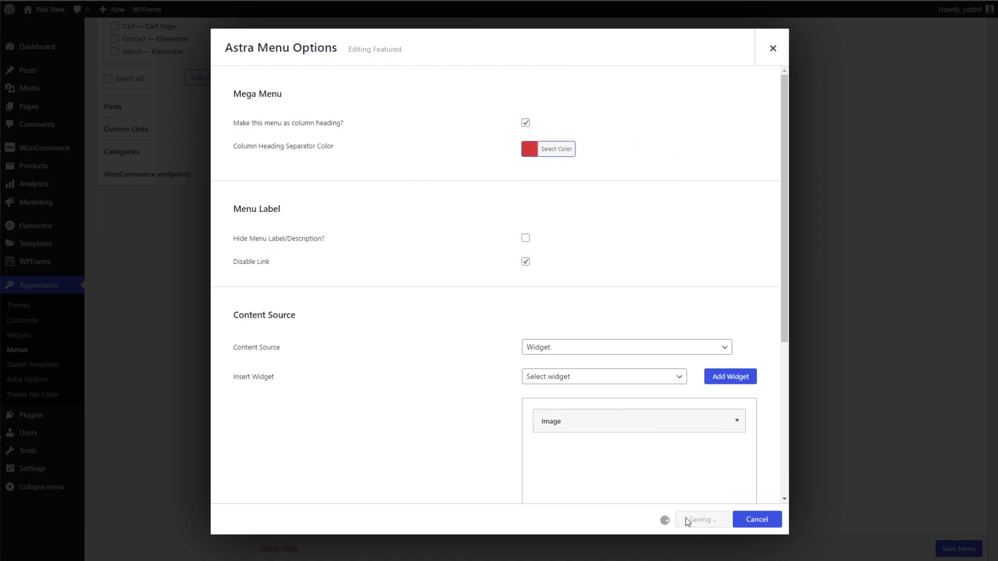
{"action": "left_click", "coordinate": [847, 402]}
{"action": "scroll", "coordinate": [580, 356], "scroll_direction": "down", "scroll_amount": 2}
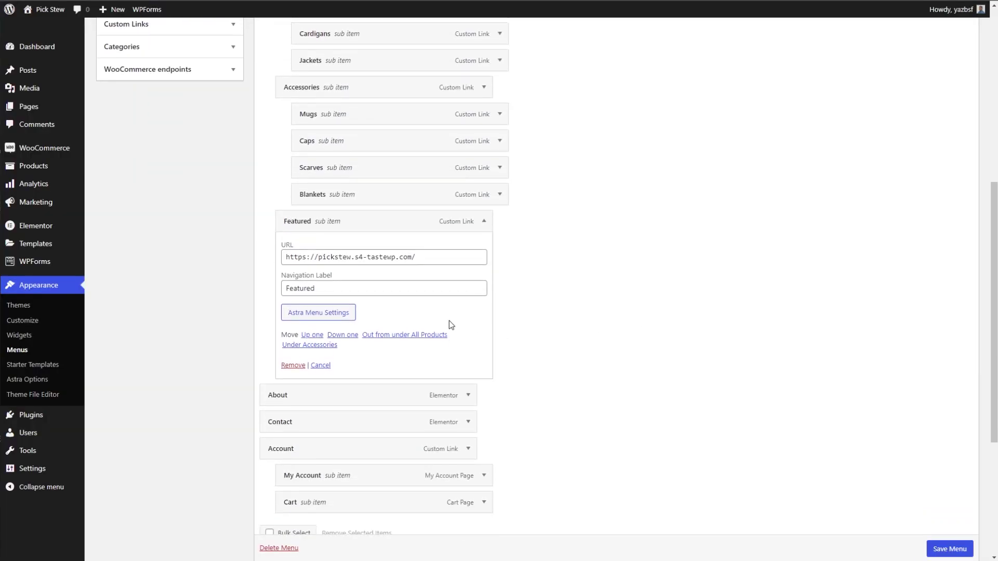
{"action": "scroll", "coordinate": [449, 320], "scroll_direction": "up", "scroll_amount": 1}
{"action": "left_click", "coordinate": [484, 274]}
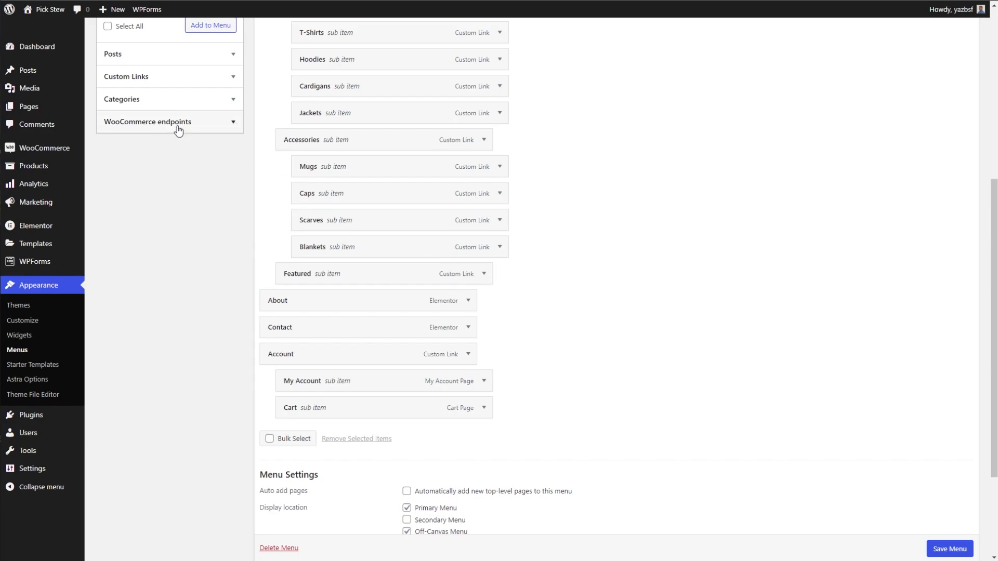
{"action": "scroll", "coordinate": [201, 91], "scroll_direction": "down", "scroll_amount": 2}
{"action": "scroll", "coordinate": [200, 91], "scroll_direction": "up", "scroll_amount": 3}
{"action": "left_click", "coordinate": [173, 64]}
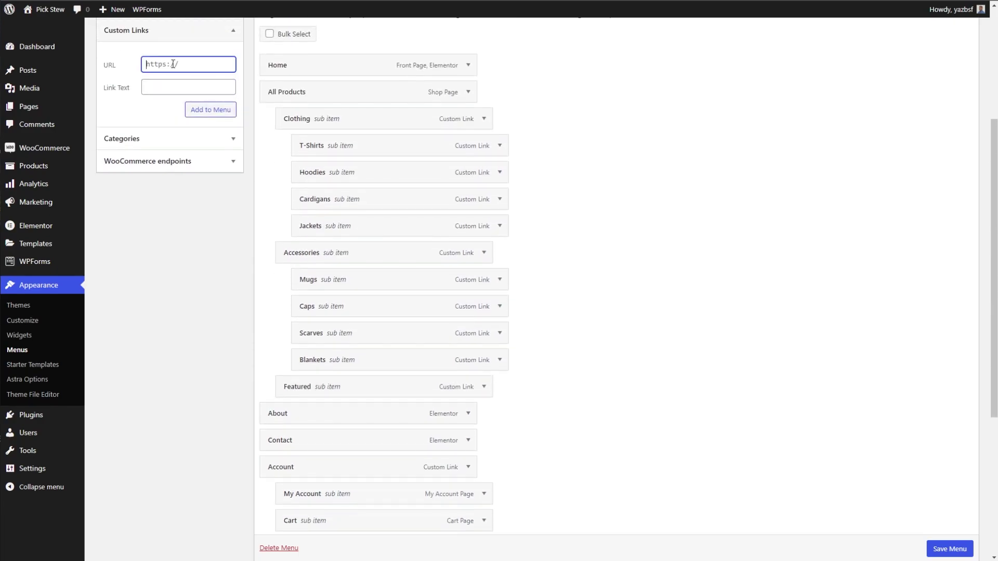
{"action": "key", "text": "ctrl+v"}
{"action": "left_click", "coordinate": [175, 87]}
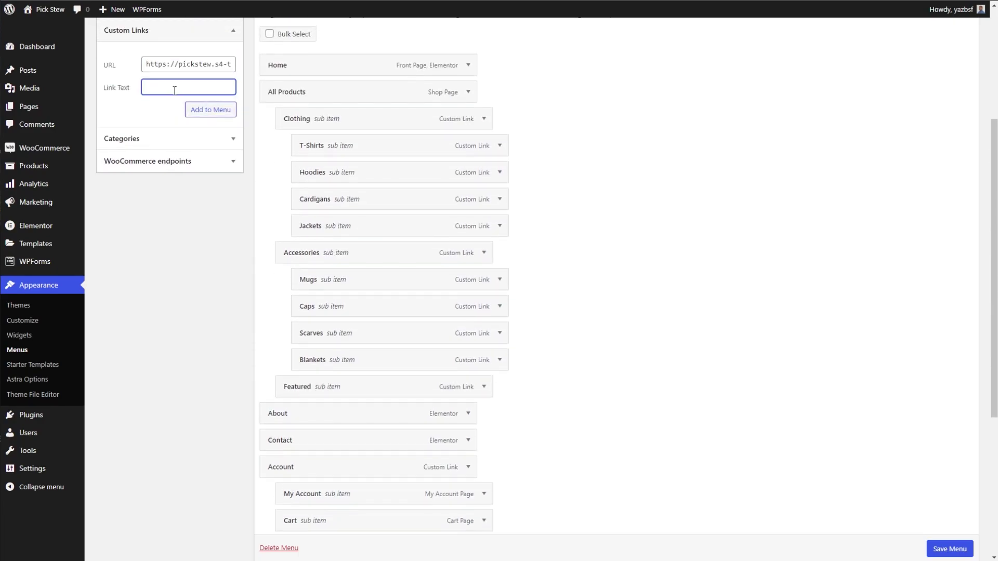
{"action": "type", "text": "Summer Styles"}
{"action": "left_click", "coordinate": [213, 109]}
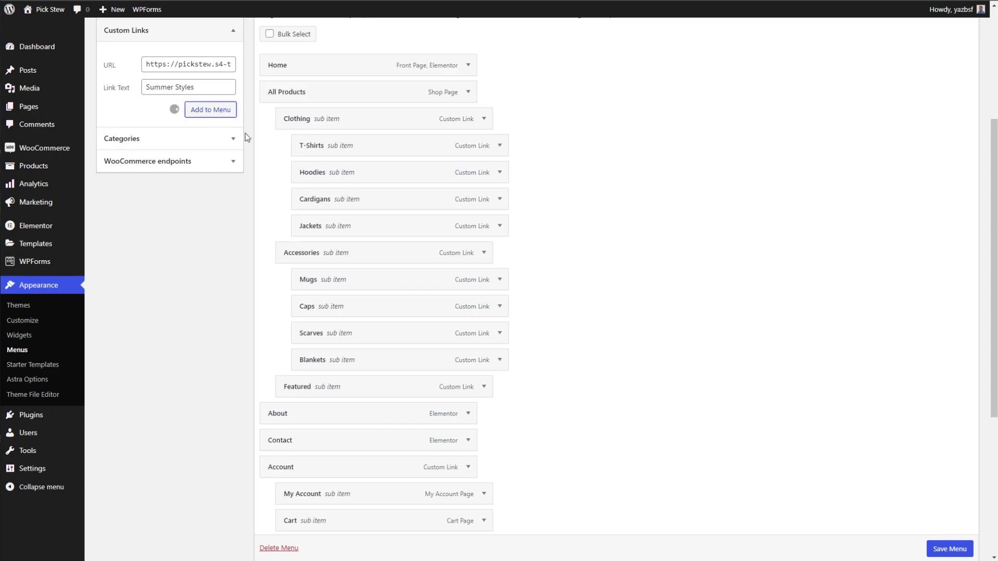
Place Summer Styles directly below Featured as a sub item of All Products
{"action": "scroll", "coordinate": [598, 274], "scroll_direction": "down", "scroll_amount": 4}
{"action": "left_click_drag", "start_coordinate": [318, 341], "coordinate": [338, 192]}
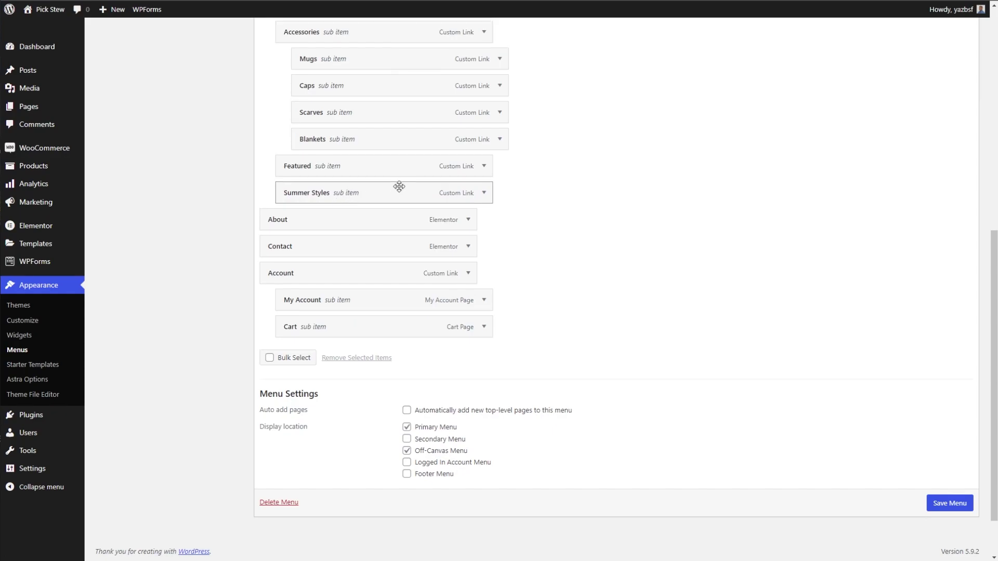
{"action": "scroll", "coordinate": [356, 190], "scroll_direction": "up", "scroll_amount": 2}
{"action": "scroll", "coordinate": [337, 171], "scroll_direction": "up", "scroll_amount": 2}
{"action": "scroll", "coordinate": [325, 256], "scroll_direction": "down", "scroll_amount": 1}
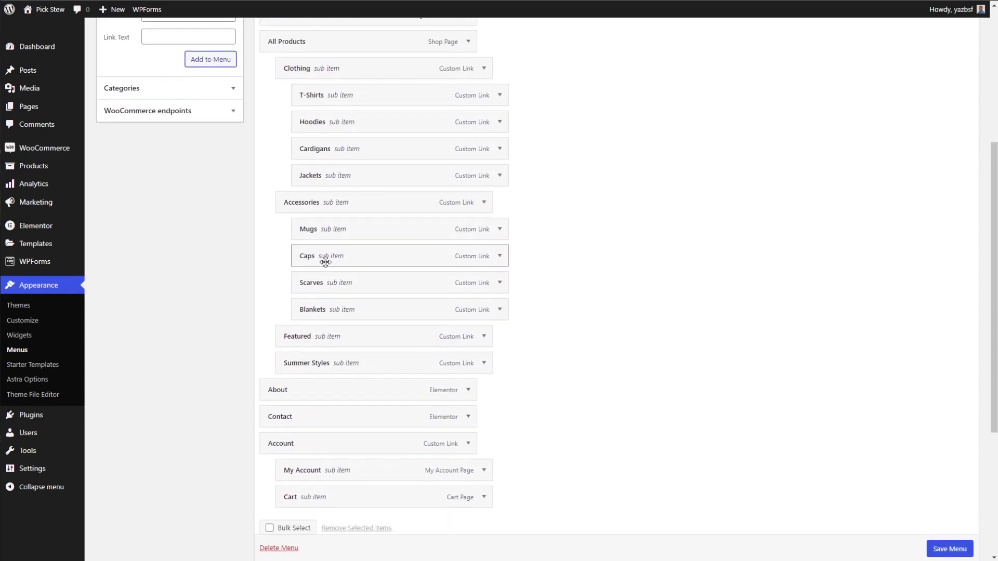
In the Summer Styles item's Astra menu settings, disable its link and make it a column heading with a red separator
{"action": "left_click", "coordinate": [484, 347]}
{"action": "scroll", "coordinate": [467, 347], "scroll_direction": "down", "scroll_amount": 2}
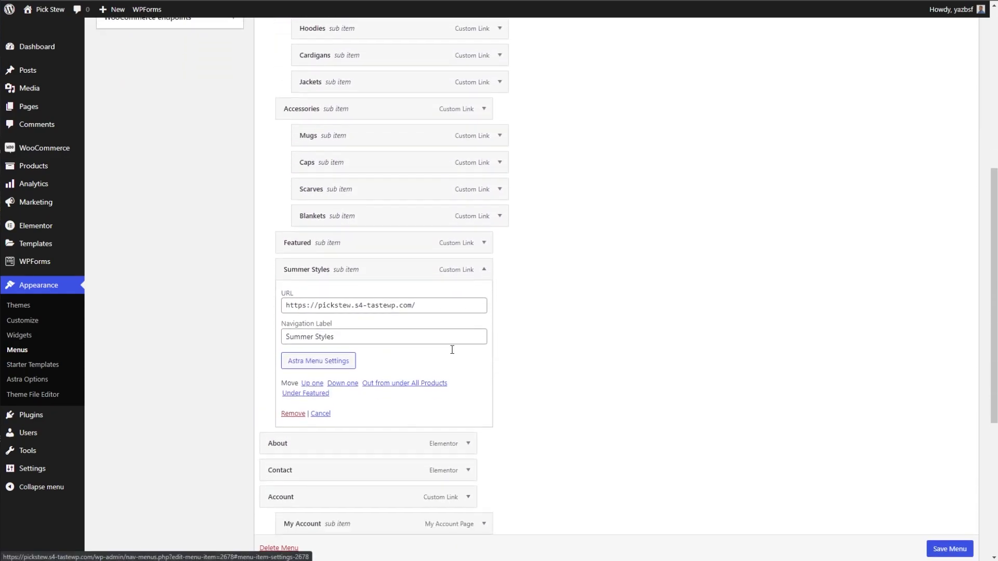
{"action": "left_click", "coordinate": [348, 338]}
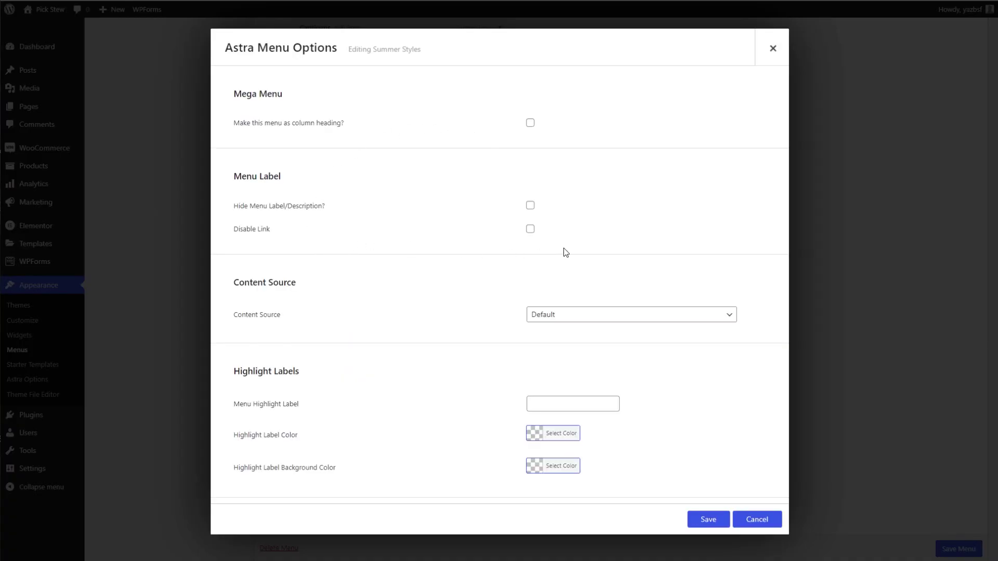
{"action": "left_click", "coordinate": [530, 229]}
{"action": "left_click", "coordinate": [530, 123]}
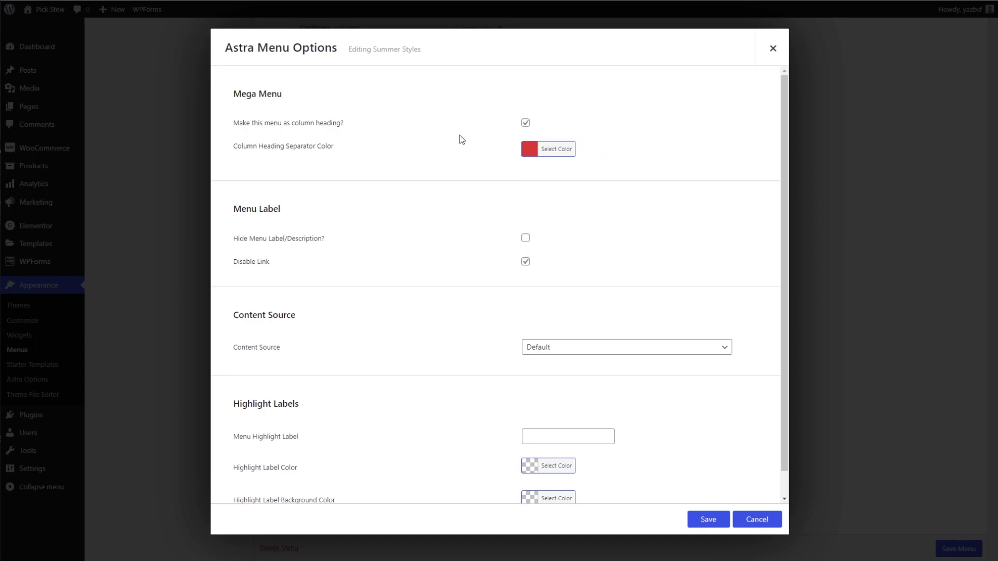
Set the Summer Styles item's content source to Widget and add a Gallery widget
{"action": "scroll", "coordinate": [489, 274], "scroll_direction": "down", "scroll_amount": 1}
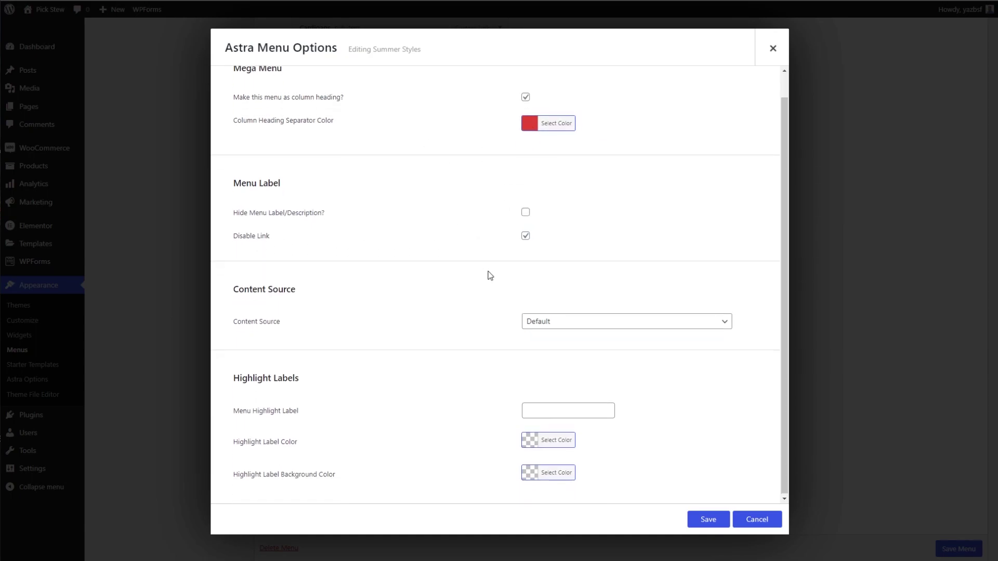
{"action": "left_click", "coordinate": [555, 326]}
{"action": "left_click", "coordinate": [539, 367]}
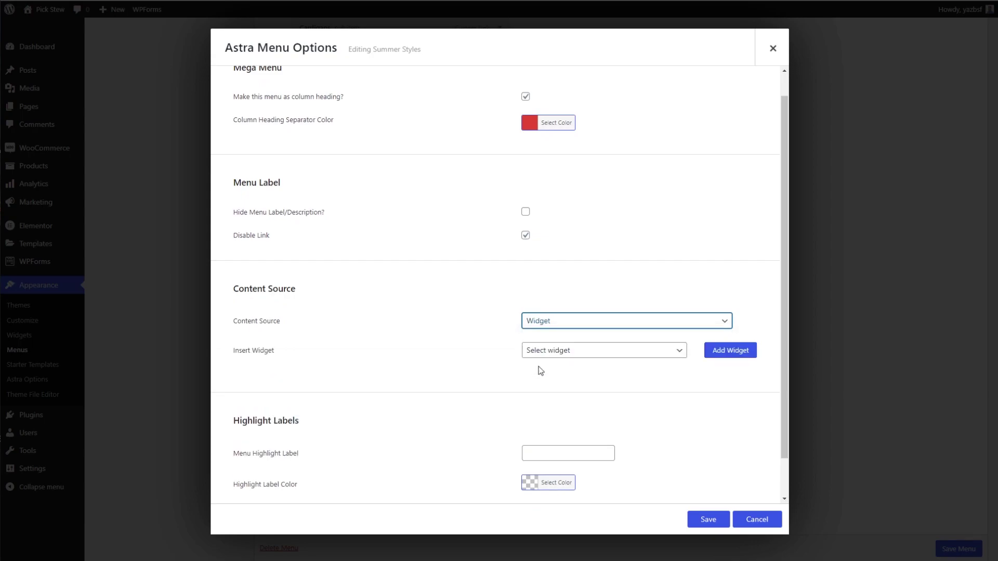
{"action": "left_click", "coordinate": [553, 361]}
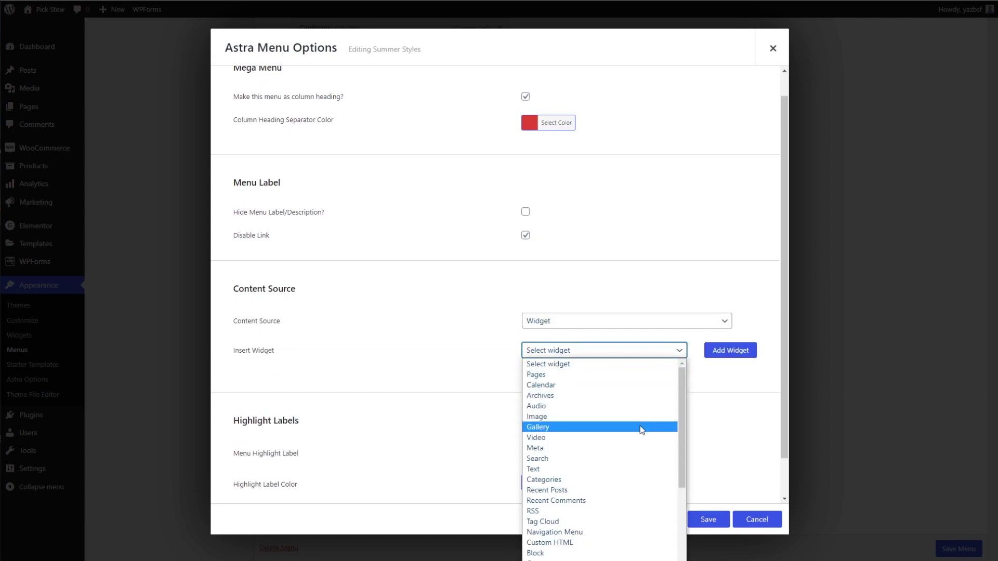
{"action": "left_click", "coordinate": [553, 427]}
{"action": "scroll", "coordinate": [567, 319], "scroll_direction": "down", "scroll_amount": 1}
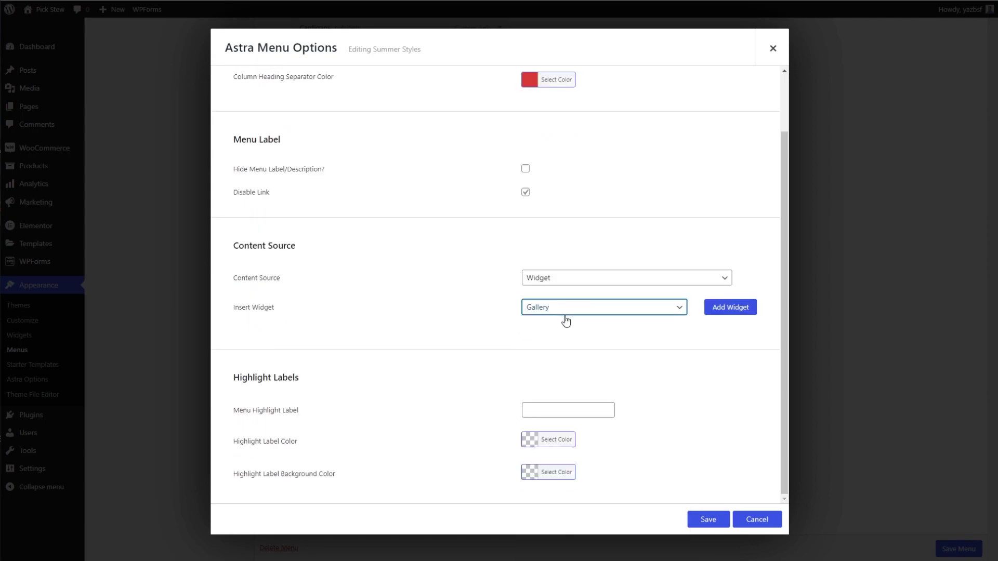
{"action": "left_click", "coordinate": [728, 309]}
{"action": "scroll", "coordinate": [722, 312], "scroll_direction": "down", "scroll_amount": 2}
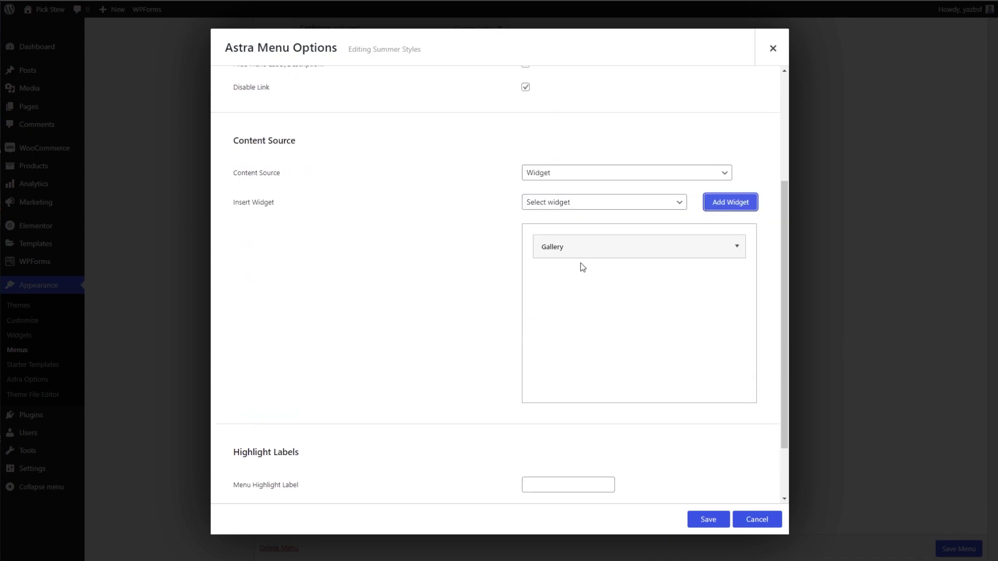
Expand the Gallery widget and create a new gallery from the yellow and blue mug images in the media library
{"action": "left_click", "coordinate": [738, 248]}
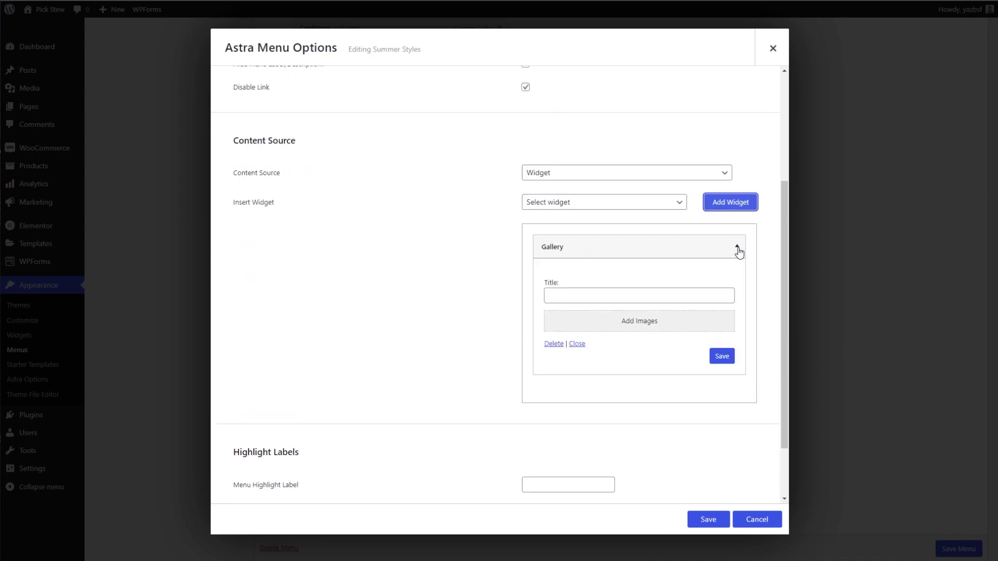
{"action": "left_click", "coordinate": [617, 329]}
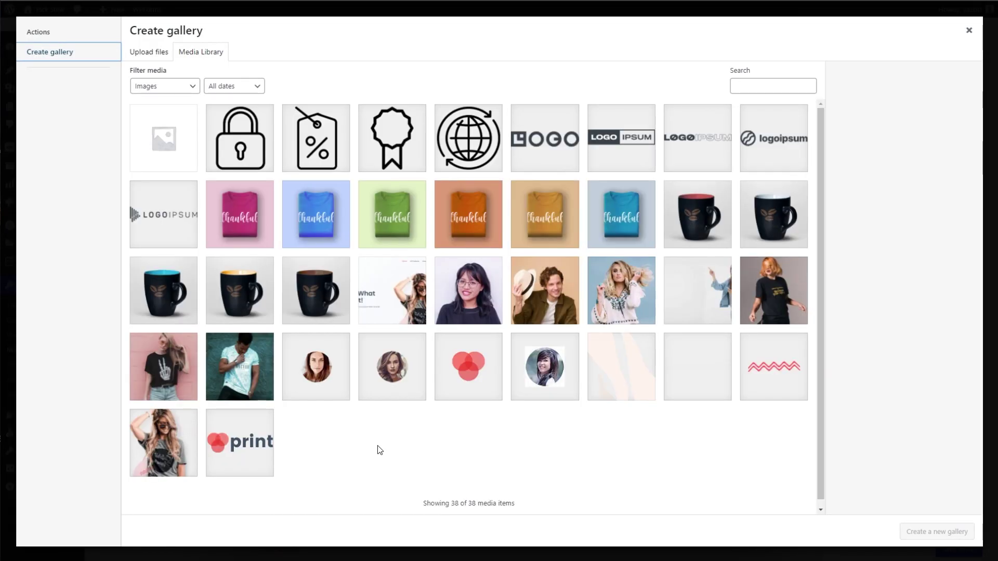
{"action": "left_click", "coordinate": [222, 310]}
{"action": "left_click", "coordinate": [183, 307]}
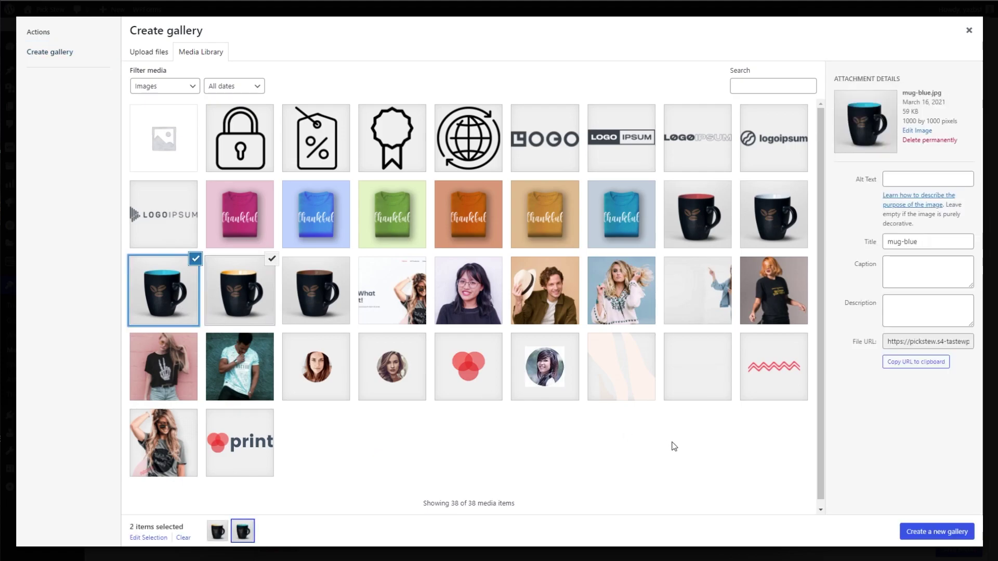
{"action": "left_click", "coordinate": [924, 537]}
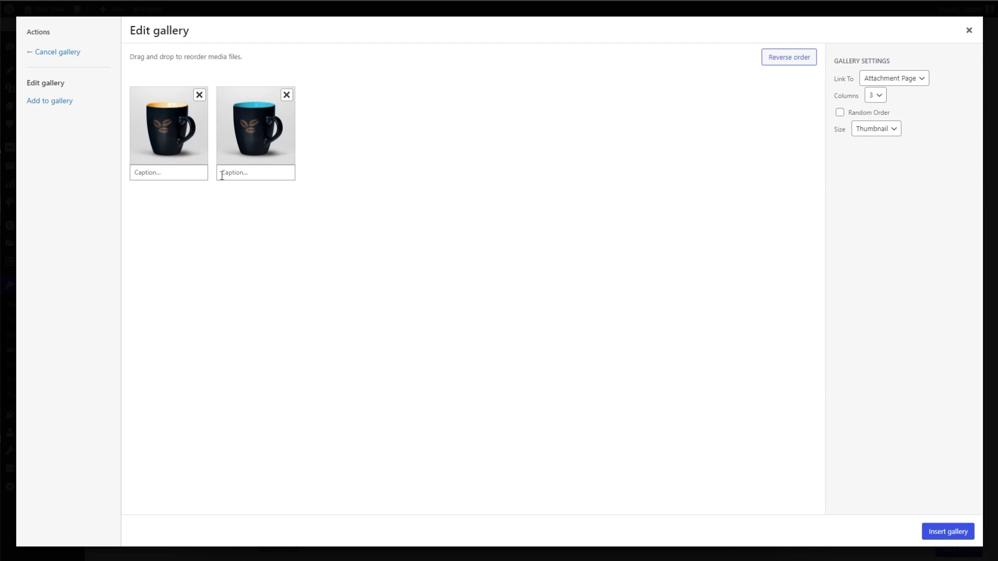
Caption the two mug images Yellow and Blue, and insert the gallery into the widget
{"action": "left_click", "coordinate": [181, 171]}
{"action": "left_click", "coordinate": [229, 171]}
{"action": "type", "text": "Blue"}
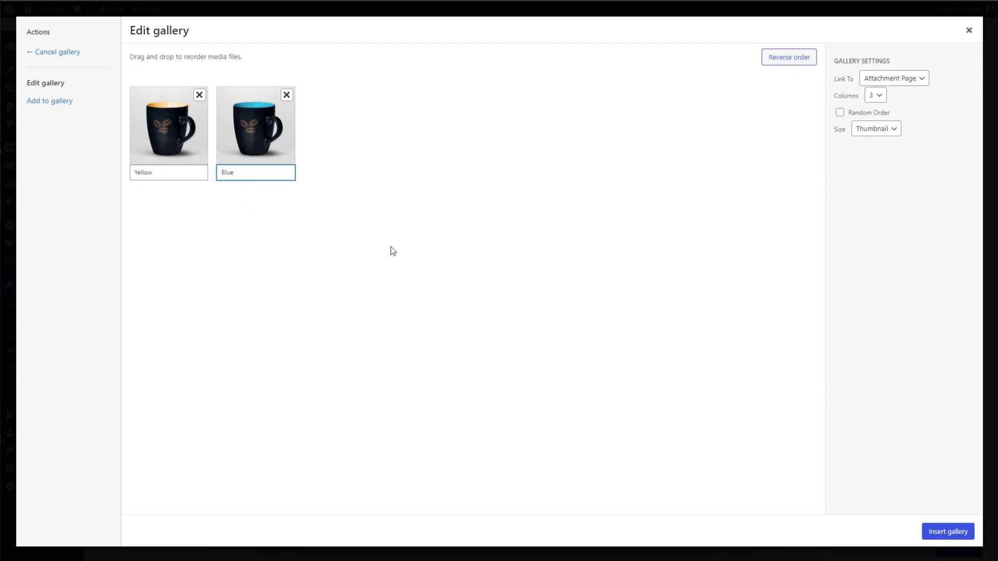
{"action": "left_click", "coordinate": [391, 251]}
{"action": "left_click", "coordinate": [935, 537]}
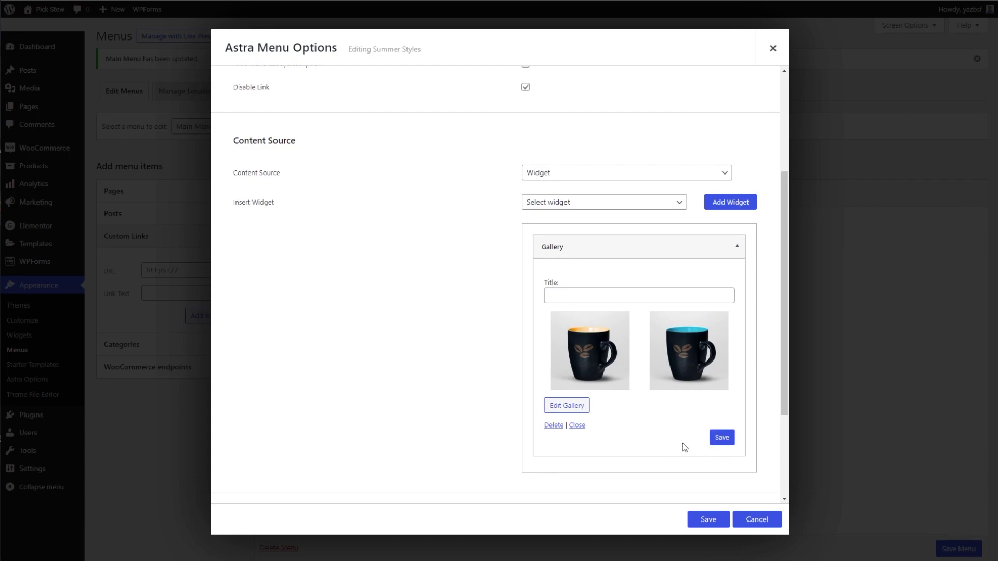
Save the gallery widget, the Summer Styles options and the menu, and preview the All Products mega menu on the store's front page
{"action": "left_click", "coordinate": [723, 438]}
{"action": "left_click", "coordinate": [707, 520]}
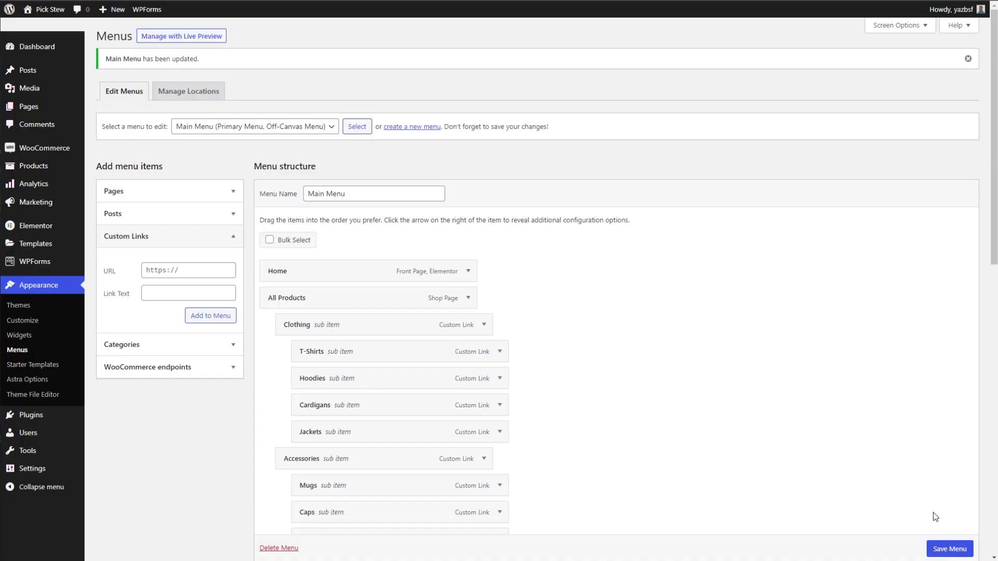
{"action": "left_click", "coordinate": [951, 549]}
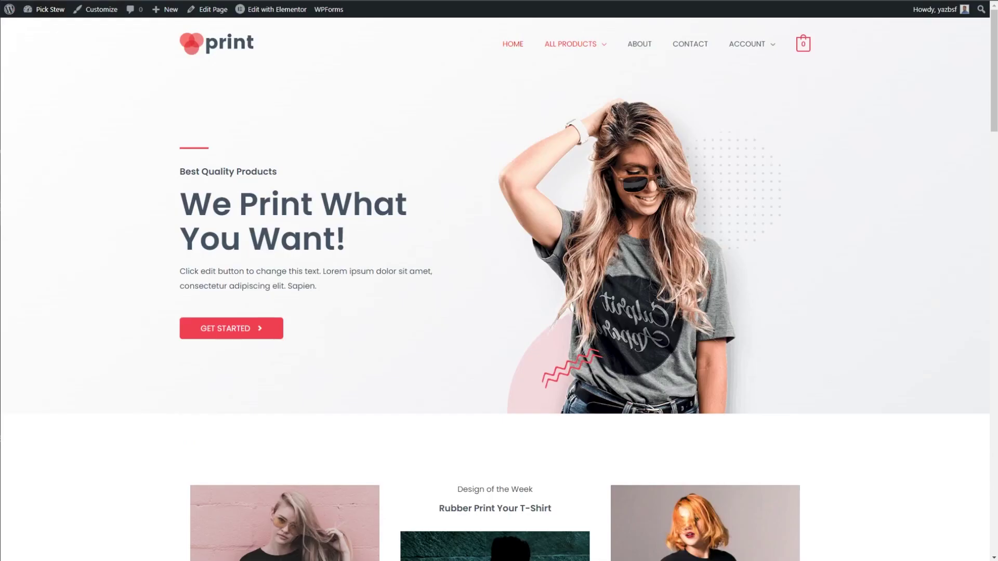
{"action": "left_click", "coordinate": [47, 9]}
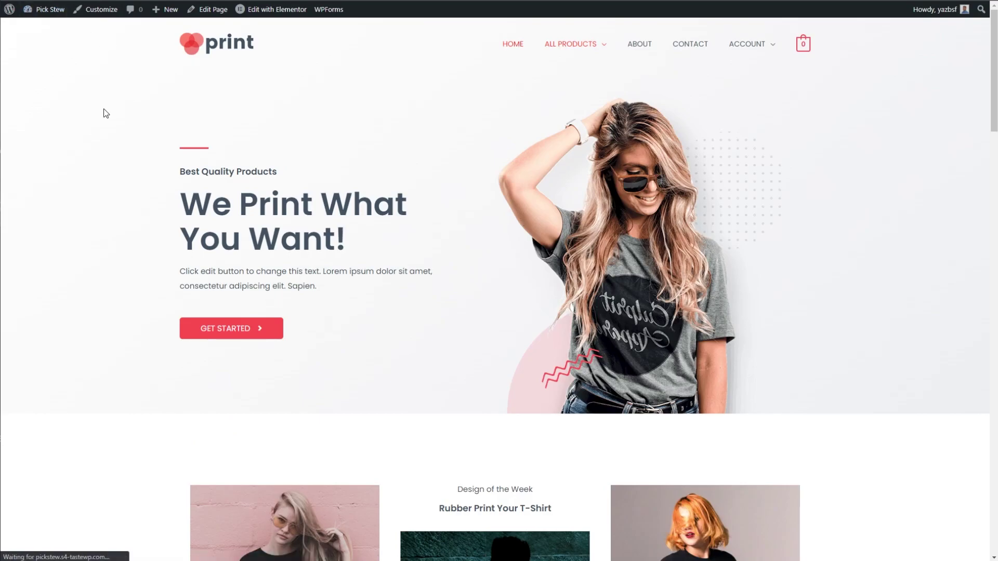
{"action": "mouse_move", "coordinate": [571, 49]}
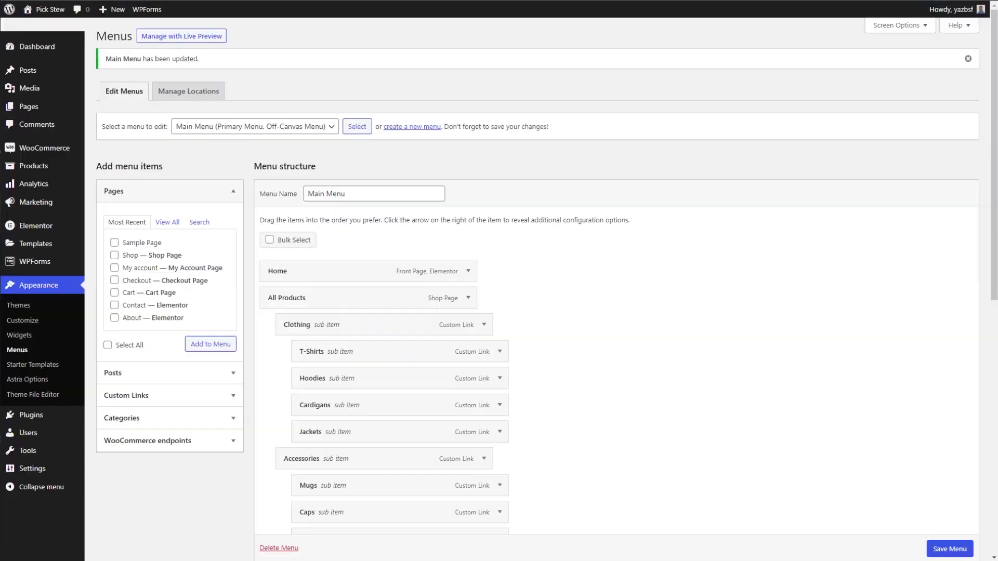
Clear the title of the Image widget in the Featured item's Astra menu settings and save the options
{"action": "scroll", "coordinate": [478, 265], "scroll_direction": "down", "scroll_amount": 7}
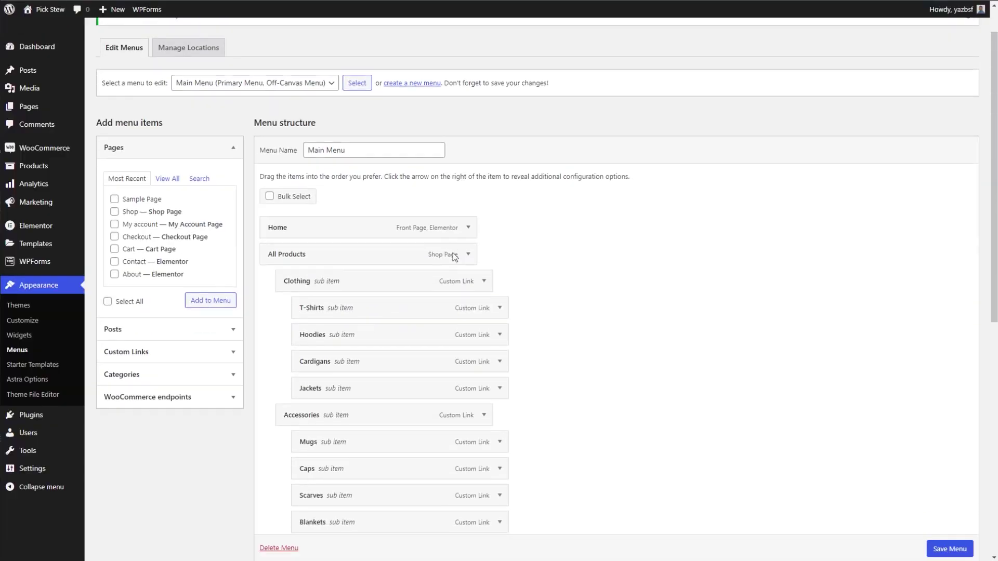
{"action": "scroll", "coordinate": [477, 266], "scroll_direction": "down", "scroll_amount": 1}
{"action": "left_click", "coordinate": [484, 252]}
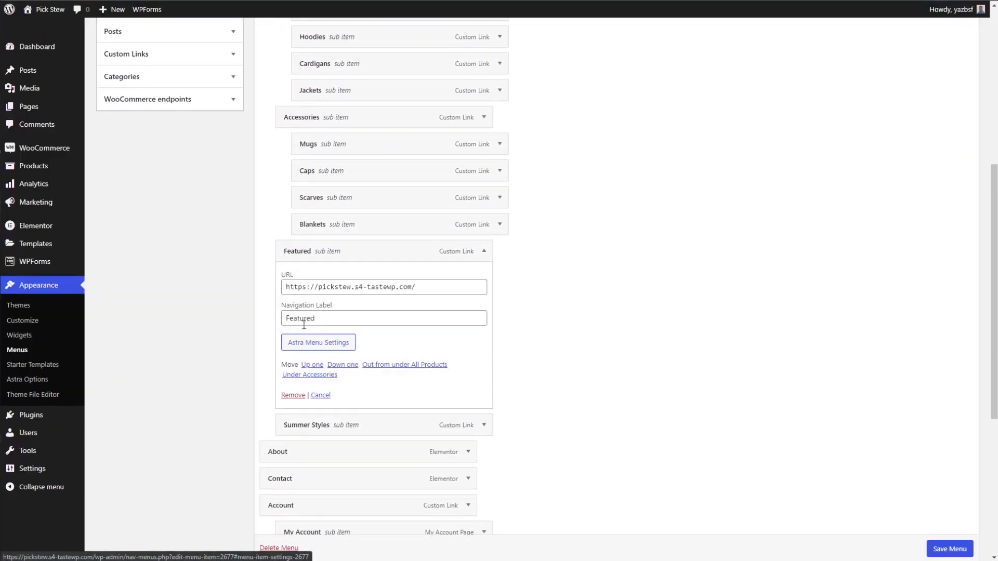
{"action": "left_click", "coordinate": [316, 347]}
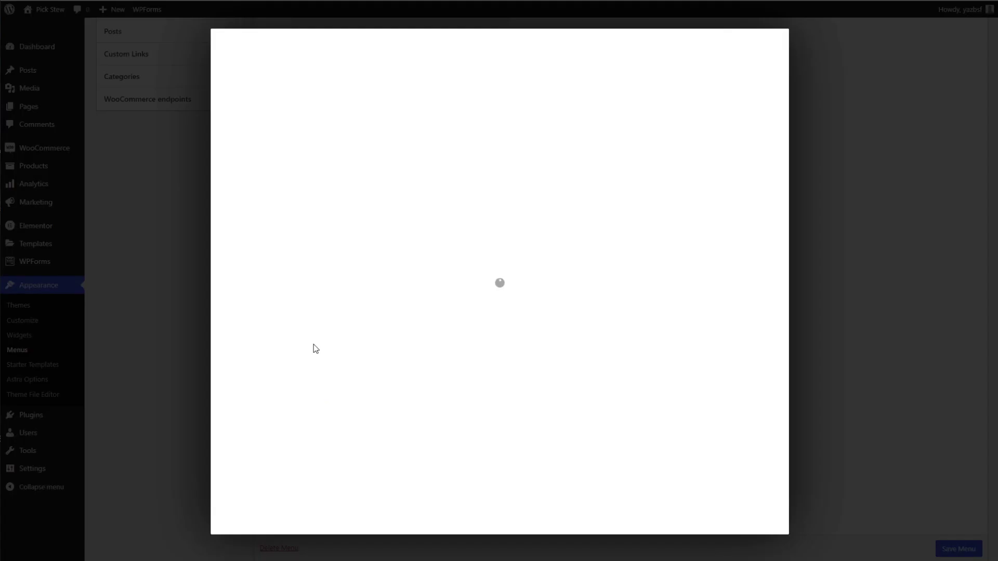
{"action": "scroll", "coordinate": [574, 350], "scroll_direction": "down", "scroll_amount": 5}
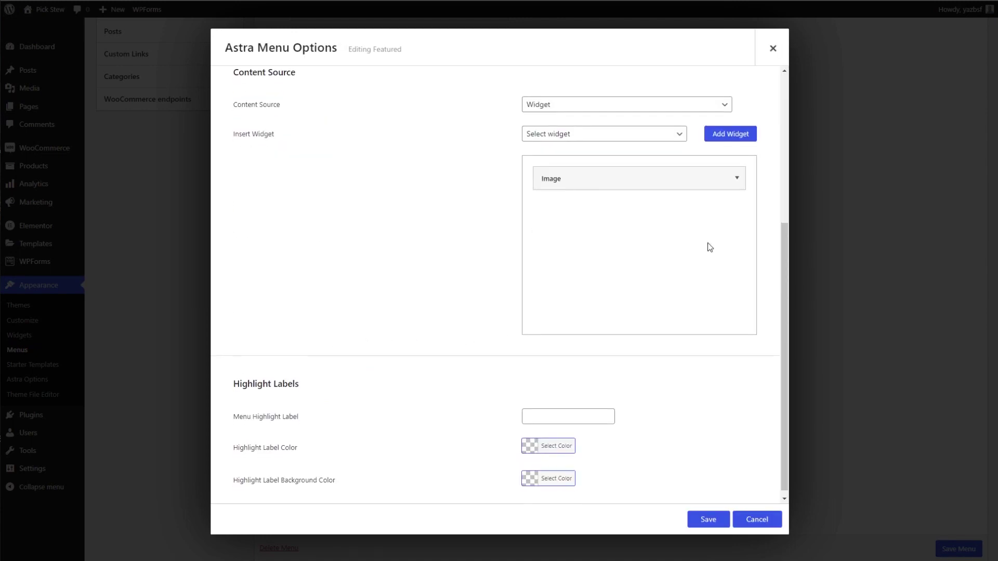
{"action": "left_click", "coordinate": [736, 180]}
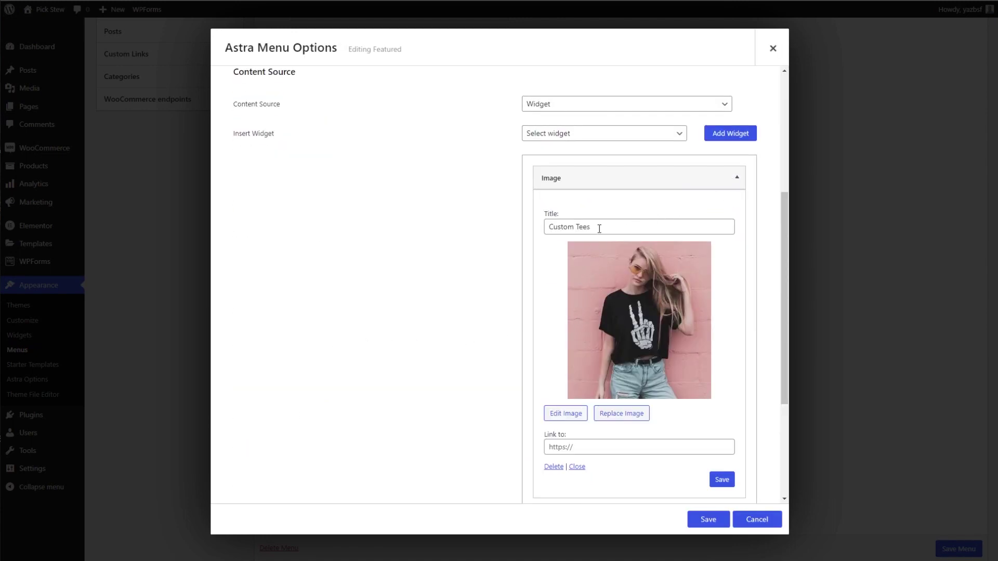
{"action": "left_click_drag", "start_coordinate": [595, 227], "coordinate": [491, 234]}
{"action": "key", "text": "BackSpace"}
{"action": "left_click", "coordinate": [451, 242]}
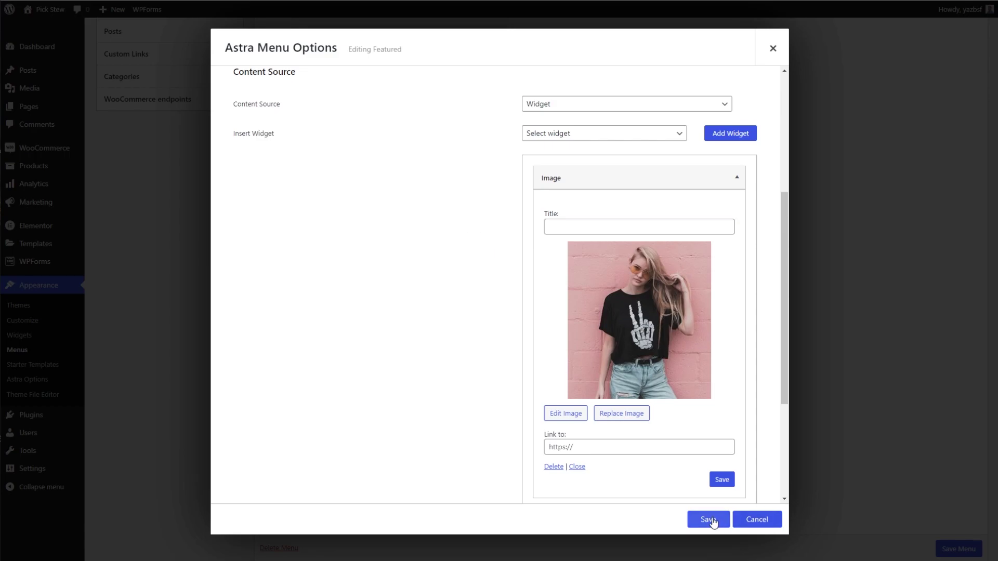
{"action": "left_click", "coordinate": [713, 522]}
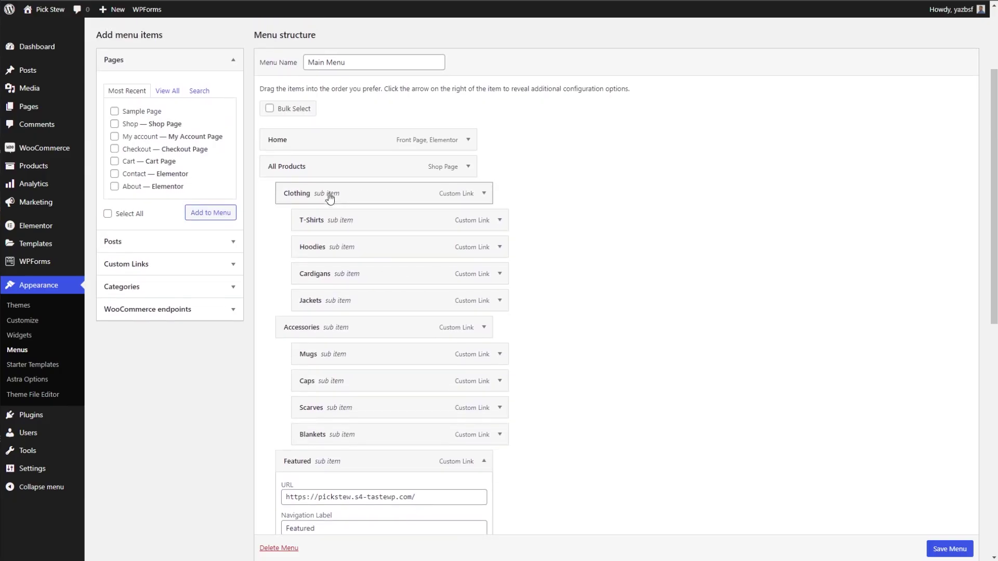
Set the All Products mega menu width to Full Width, save it, and check the menu on the store's front page
{"action": "left_click", "coordinate": [468, 167]}
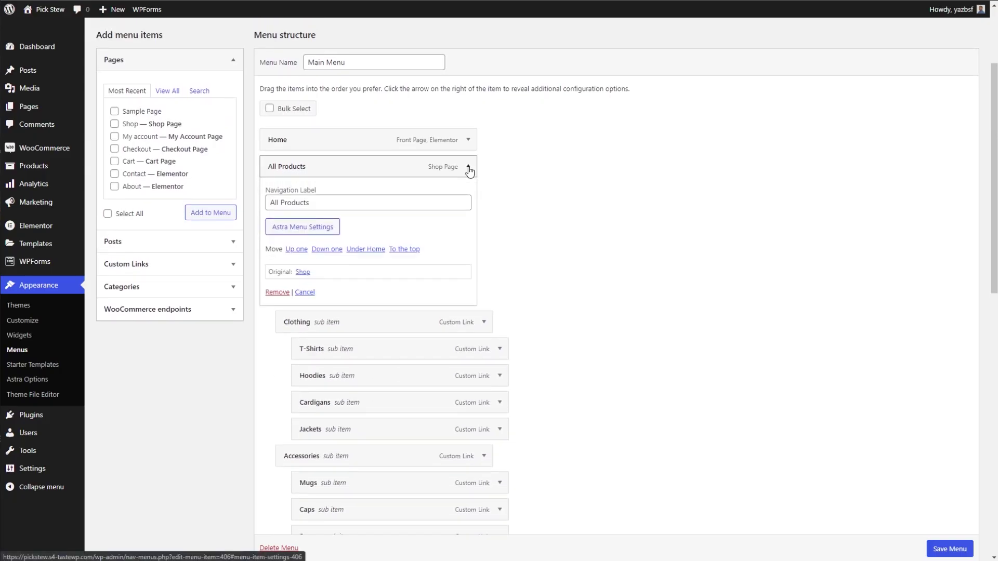
{"action": "left_click", "coordinate": [302, 228]}
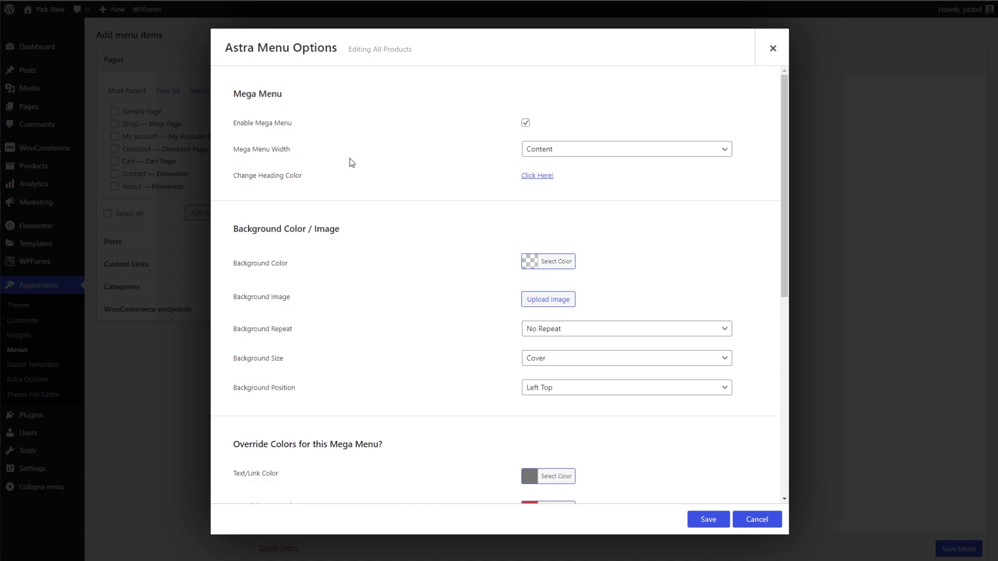
{"action": "left_click", "coordinate": [546, 151]}
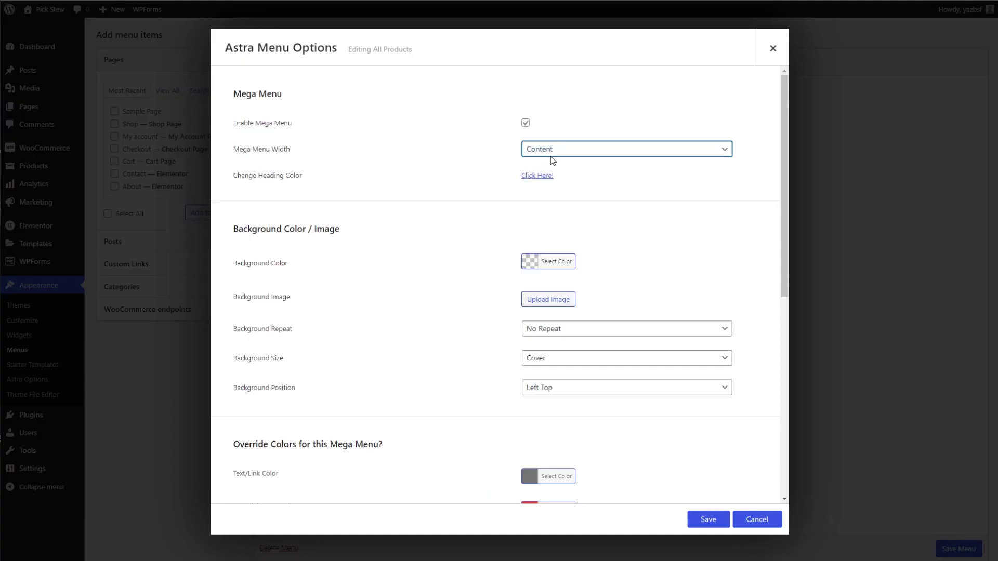
{"action": "left_click", "coordinate": [556, 150]}
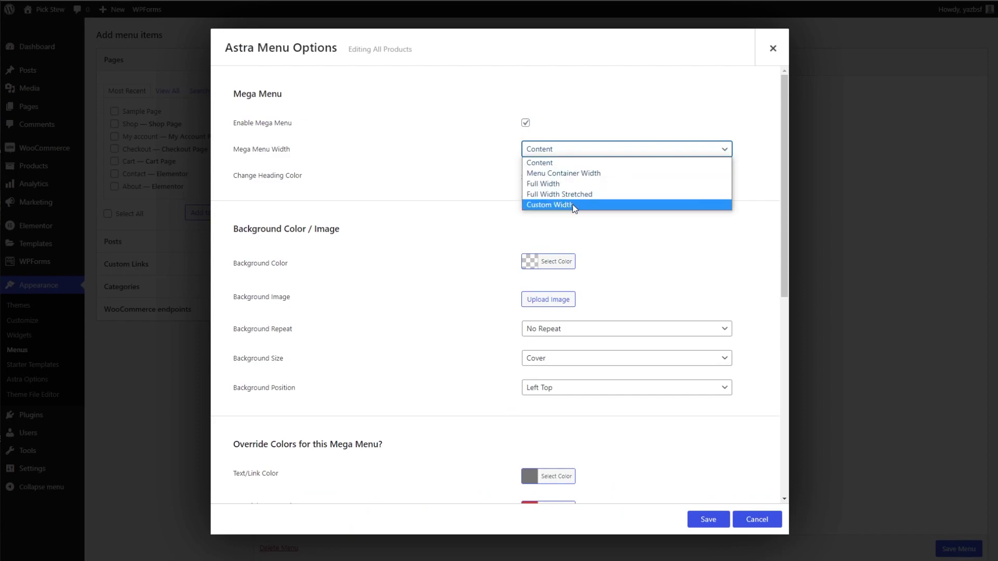
{"action": "left_click", "coordinate": [552, 184]}
{"action": "left_click", "coordinate": [703, 521]}
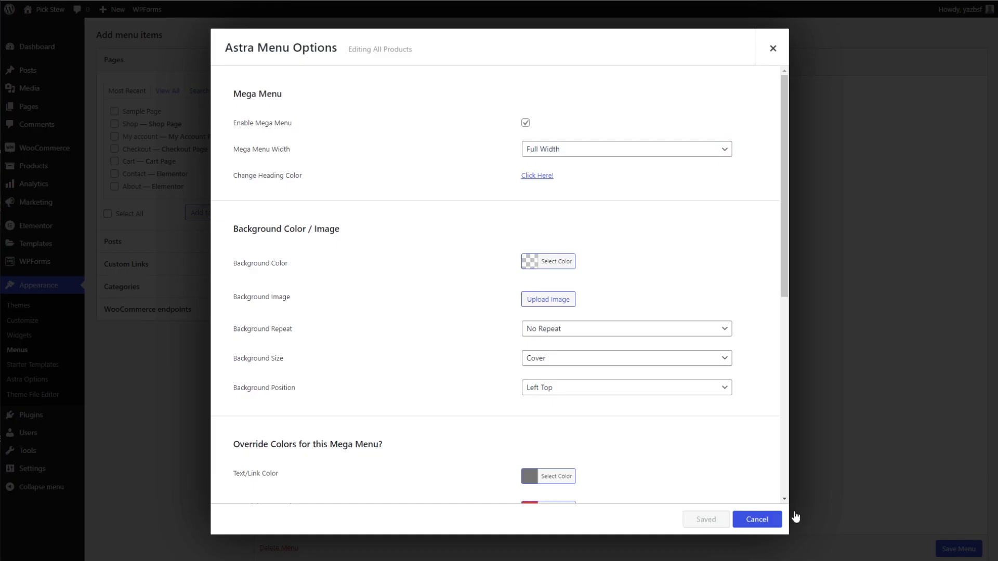
{"action": "scroll", "coordinate": [707, 385], "scroll_direction": "down", "scroll_amount": 1}
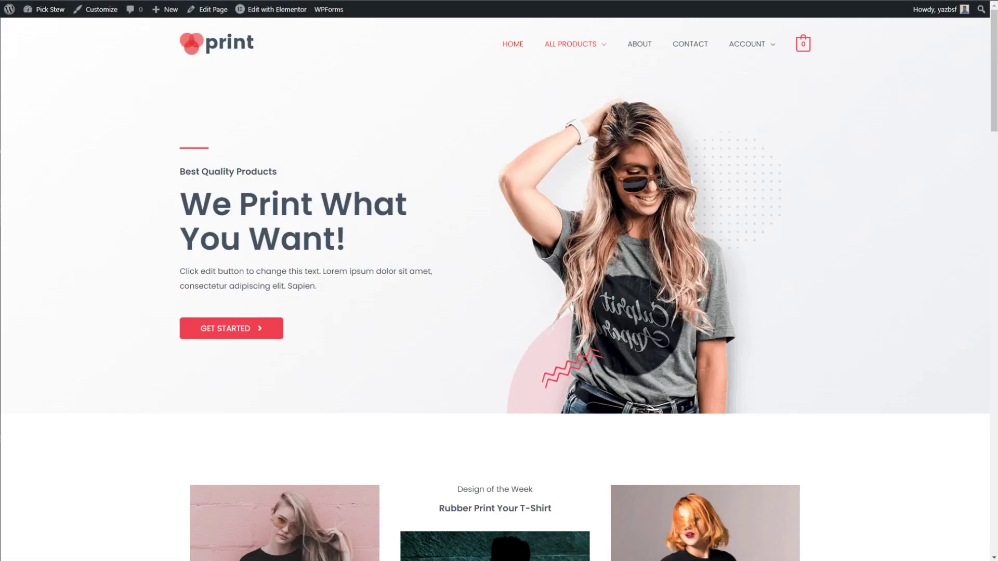
{"action": "mouse_move", "coordinate": [570, 50]}
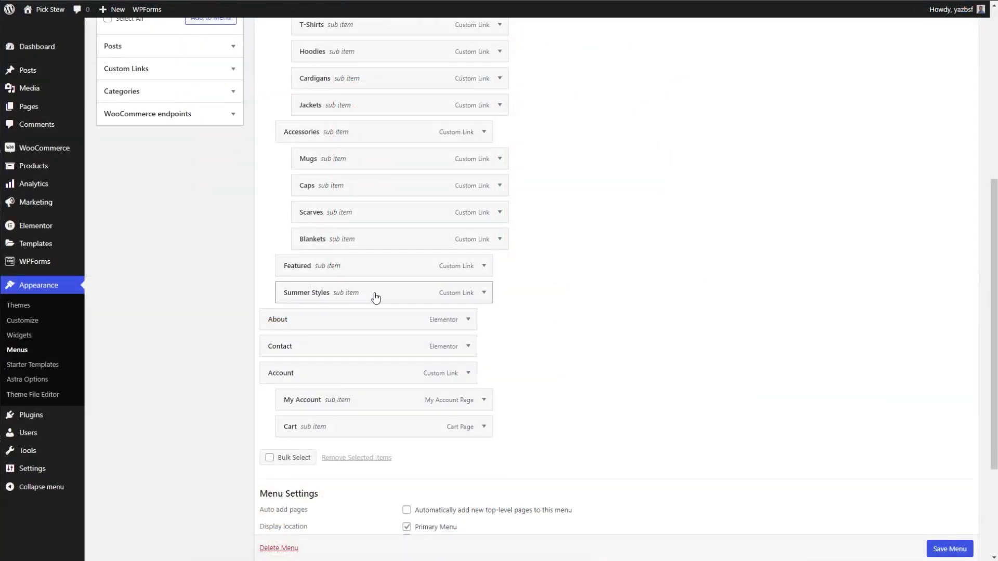
Edit the gallery in the Summer Styles item's Gallery widget to use 2 columns and update it
{"action": "left_click", "coordinate": [484, 293]}
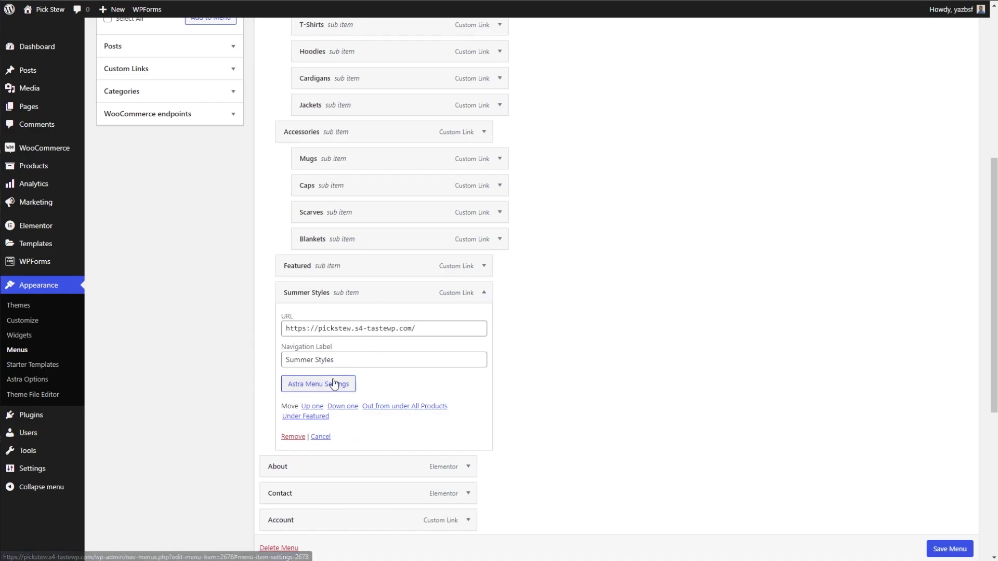
{"action": "left_click", "coordinate": [335, 385]}
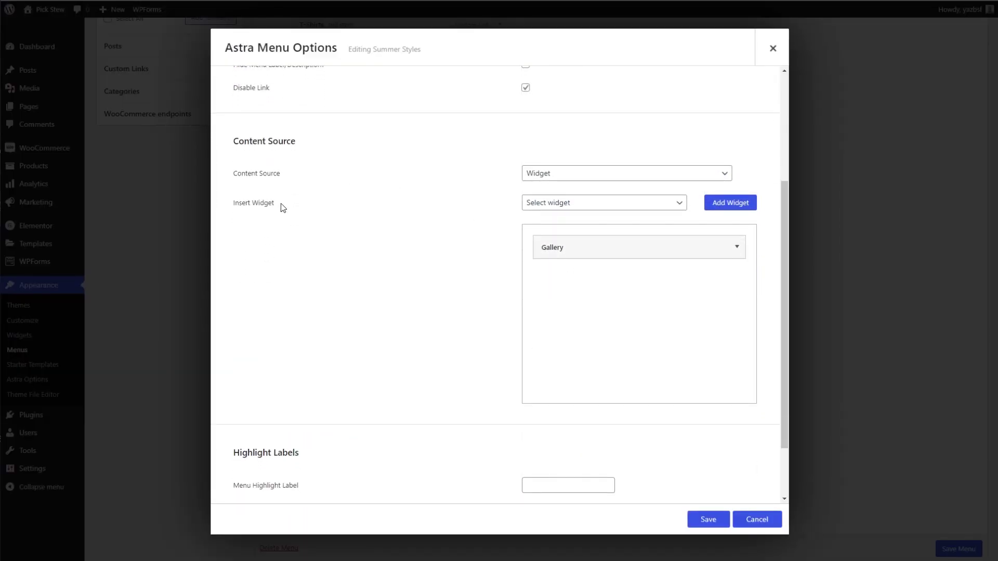
{"action": "left_click", "coordinate": [738, 248]}
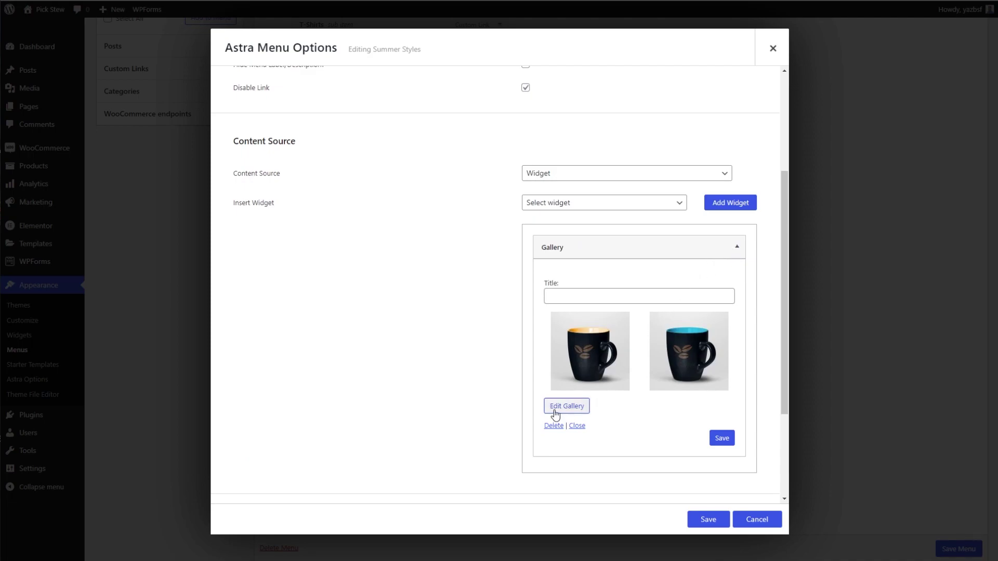
{"action": "left_click", "coordinate": [572, 407]}
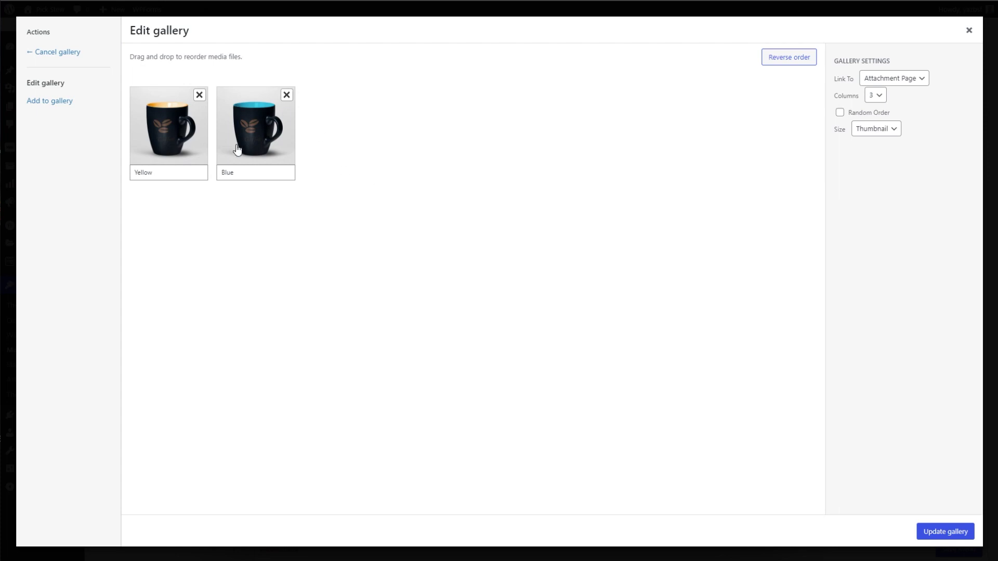
{"action": "left_click", "coordinate": [883, 99]}
{"action": "left_click", "coordinate": [877, 120]}
{"action": "left_click", "coordinate": [945, 532]}
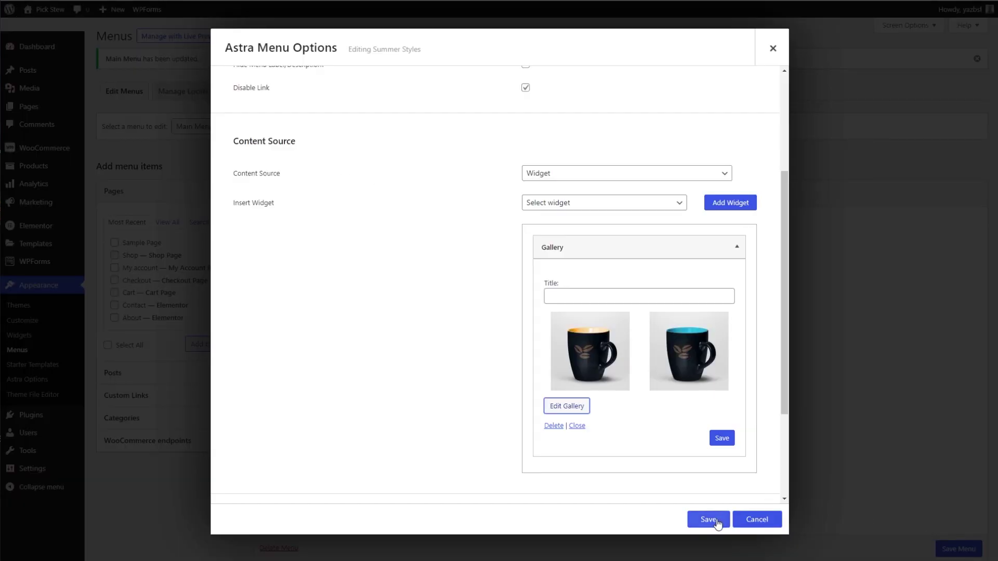
Save the Gallery widget and the Summer Styles options, and view the All Products mega menu on the store's front page
{"action": "left_click", "coordinate": [723, 442]}
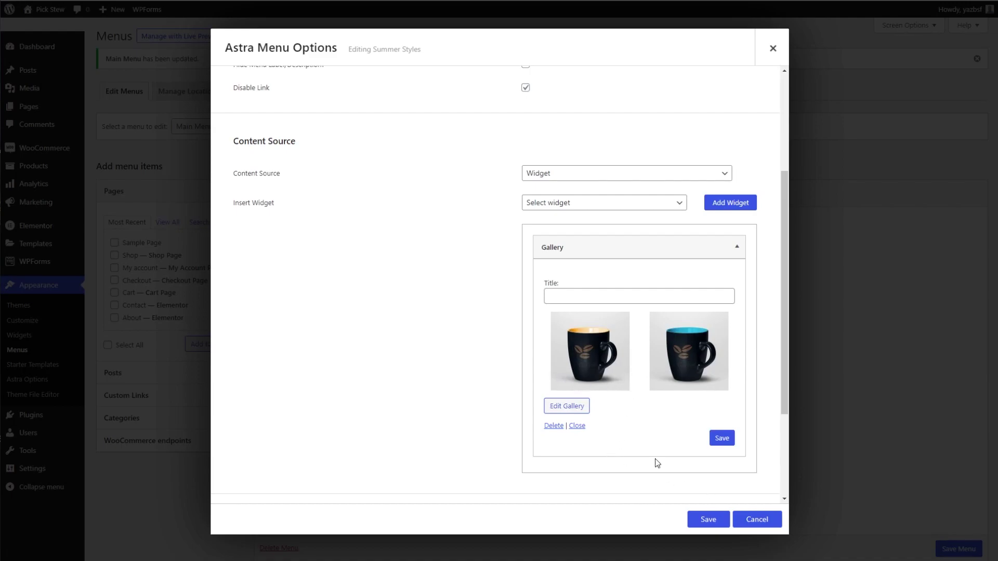
{"action": "left_click", "coordinate": [708, 519]}
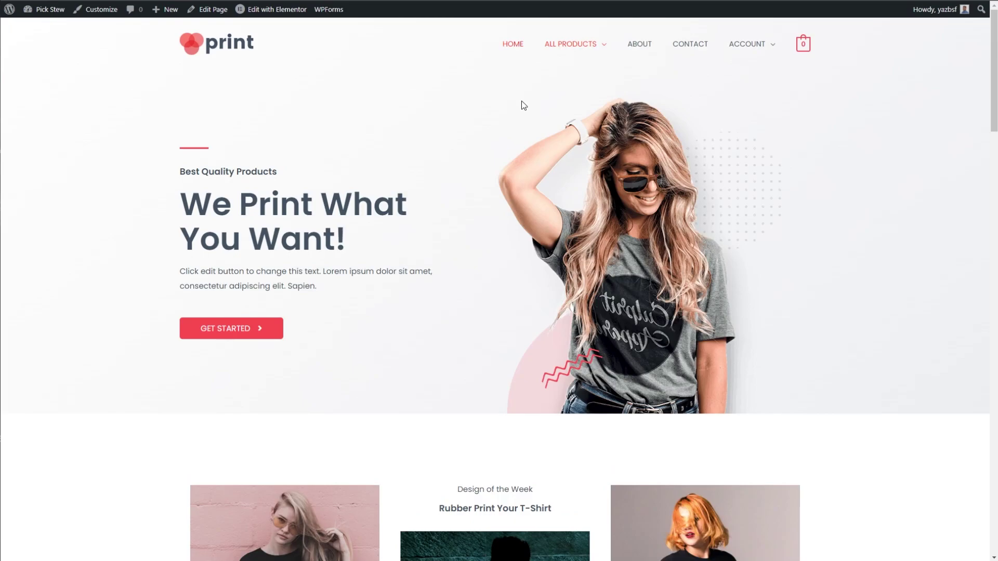
{"action": "mouse_move", "coordinate": [576, 48]}
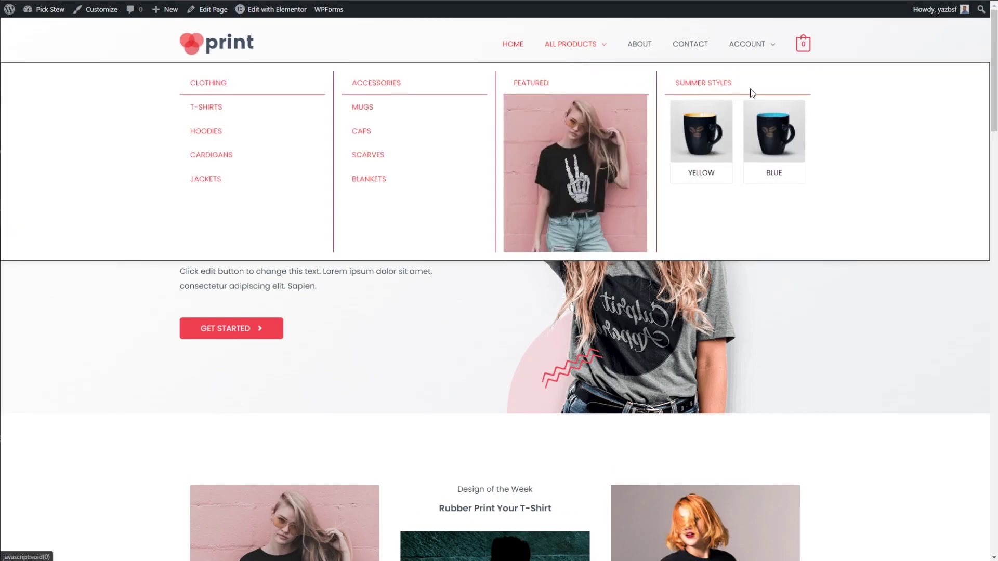